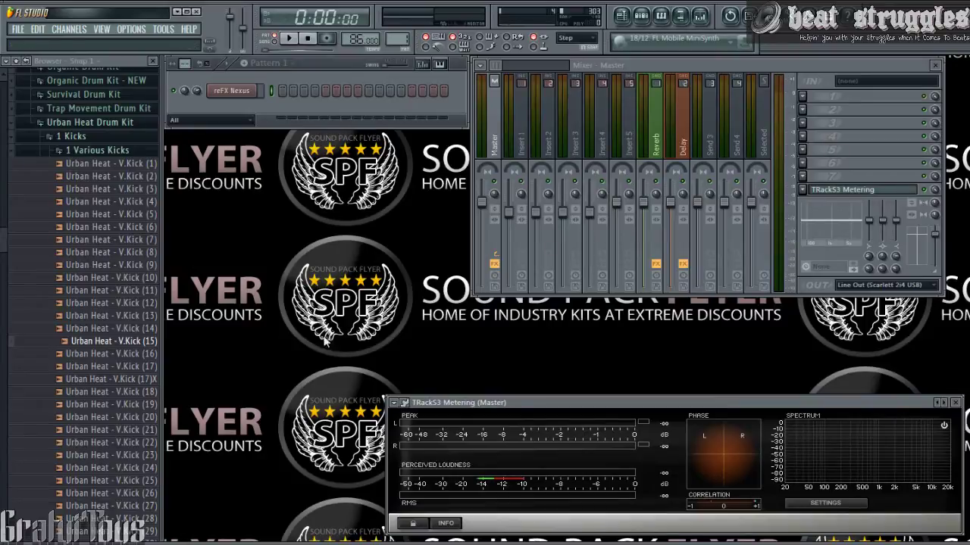
- Add V.Kick (15) and V.Kick (14) as channels, with hits on steps 1, 4, 7, 10 and steps 3, 15 respectively
left_click_drag(133, 346, 281, 118)
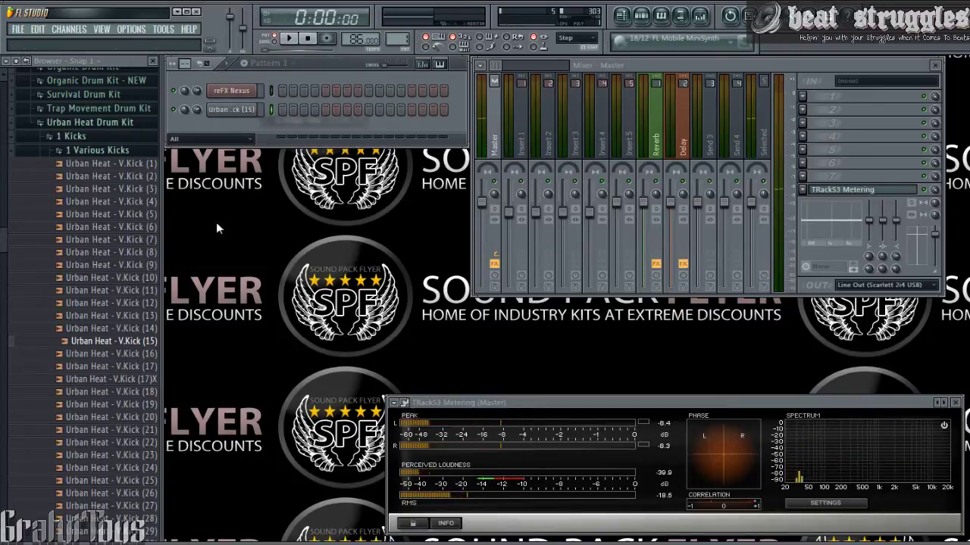
left_click(150, 331)
left_click_drag(149, 339, 288, 115)
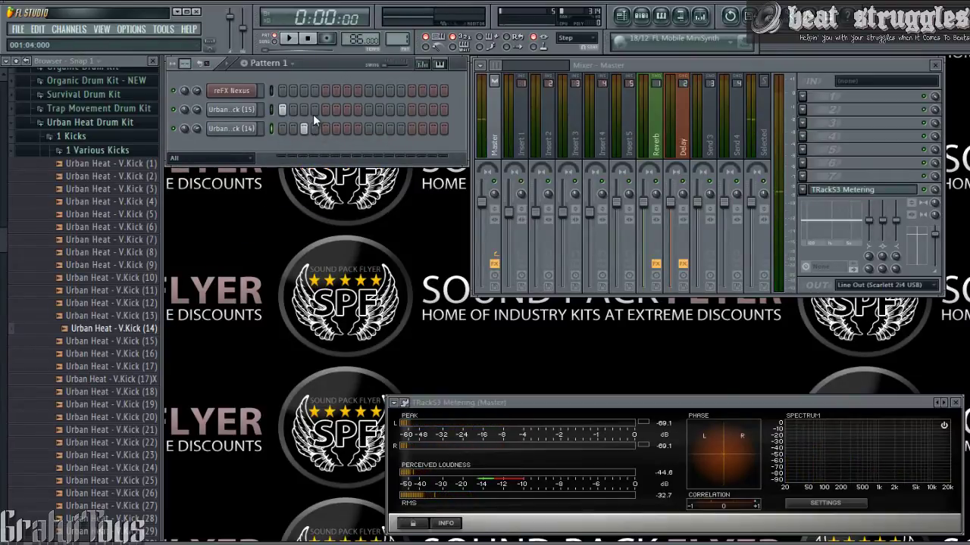
left_click(314, 109)
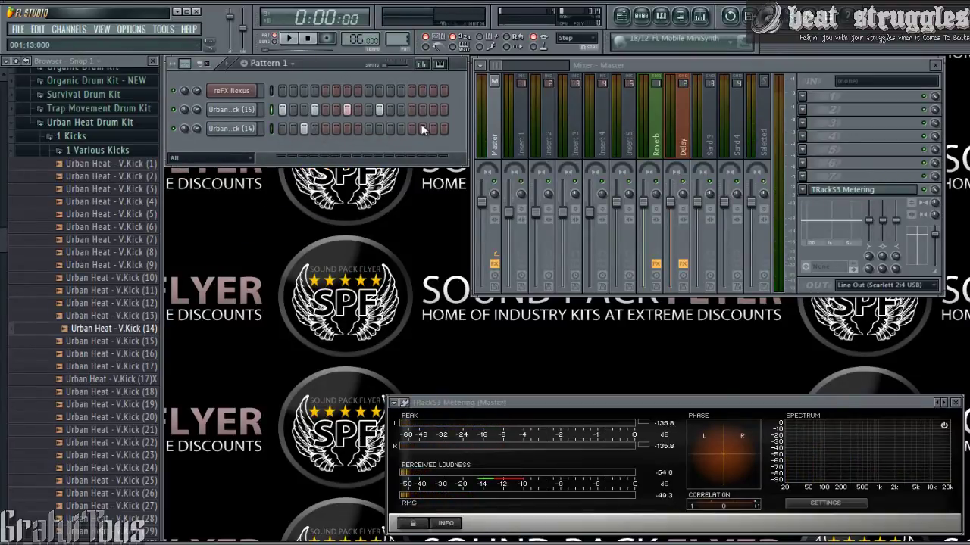
- Set both kick channels to cut themselves and preview the pattern
right_click(250, 109)
left_click(271, 167)
right_click(231, 128)
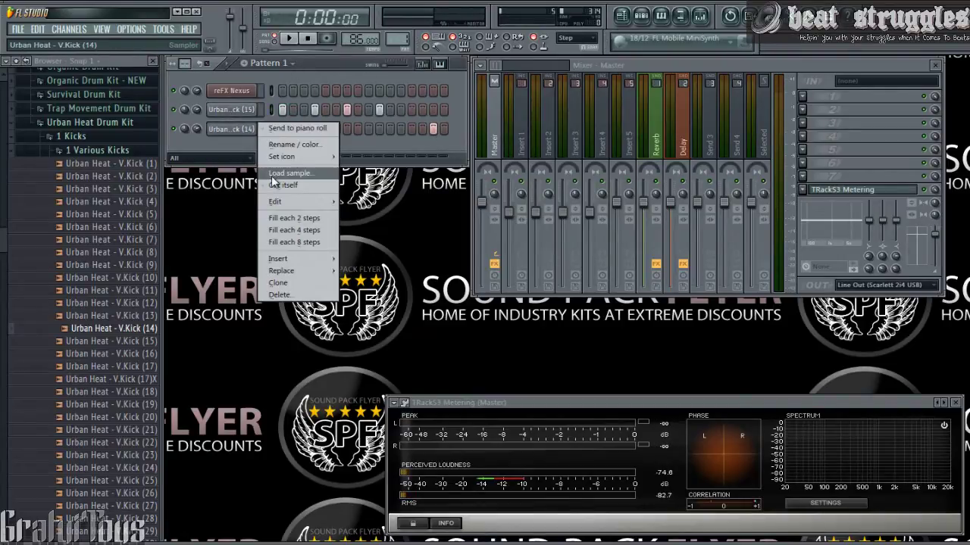
left_click(274, 186)
key("space")
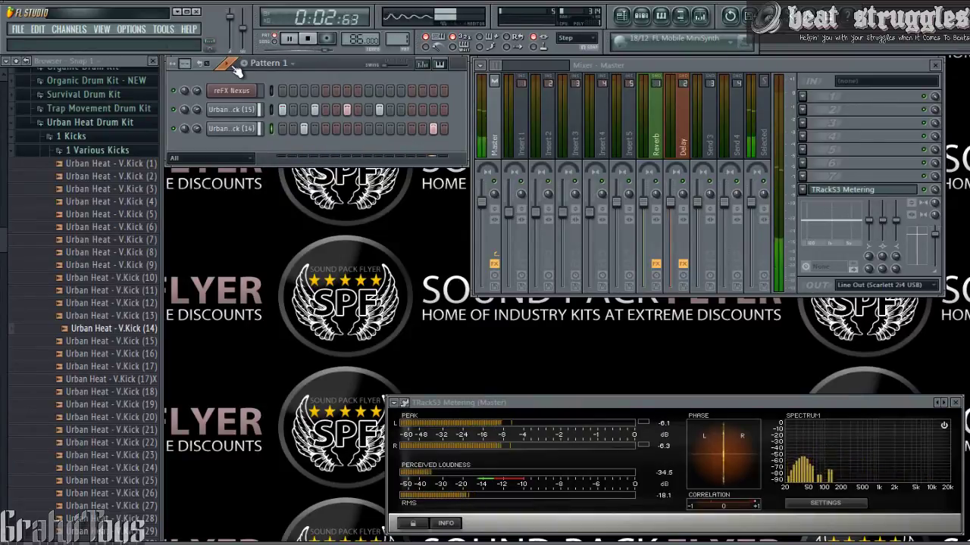
key("space")
- Add Clap (8) and Clap (11) with hits on steps 5 and 13, and Clap (16) on step 13, and preview the pattern
left_click(102, 151)
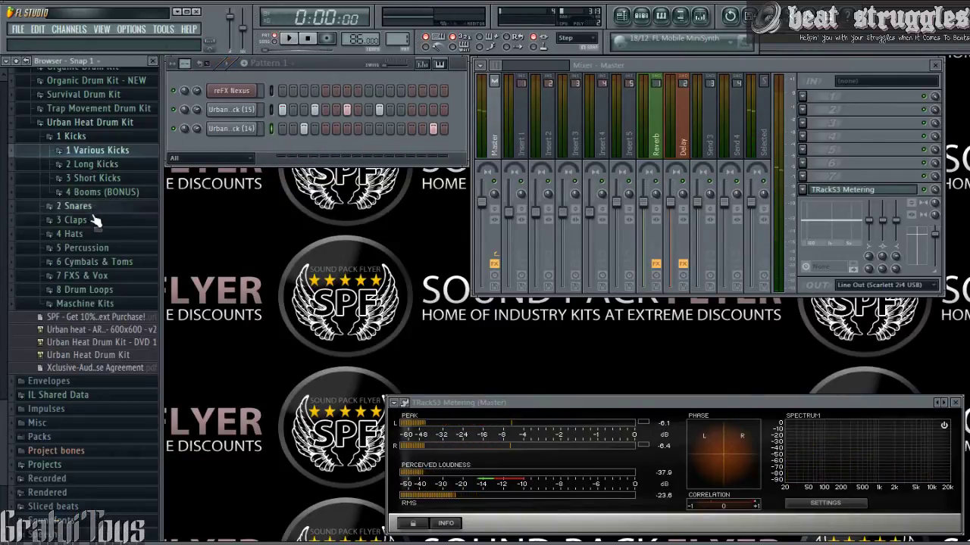
left_click(76, 220)
left_click(90, 180)
left_click_drag(91, 190, 328, 145)
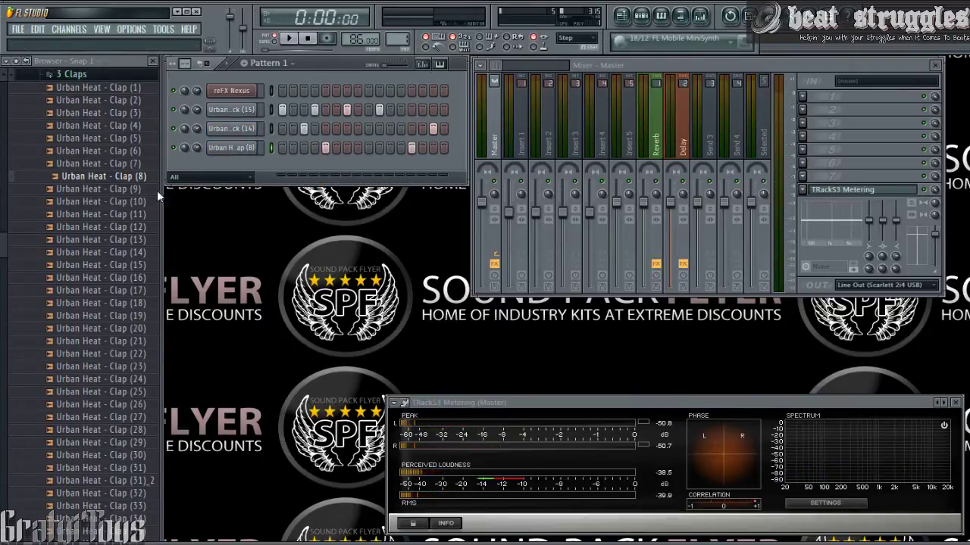
left_click_drag(129, 215, 326, 161)
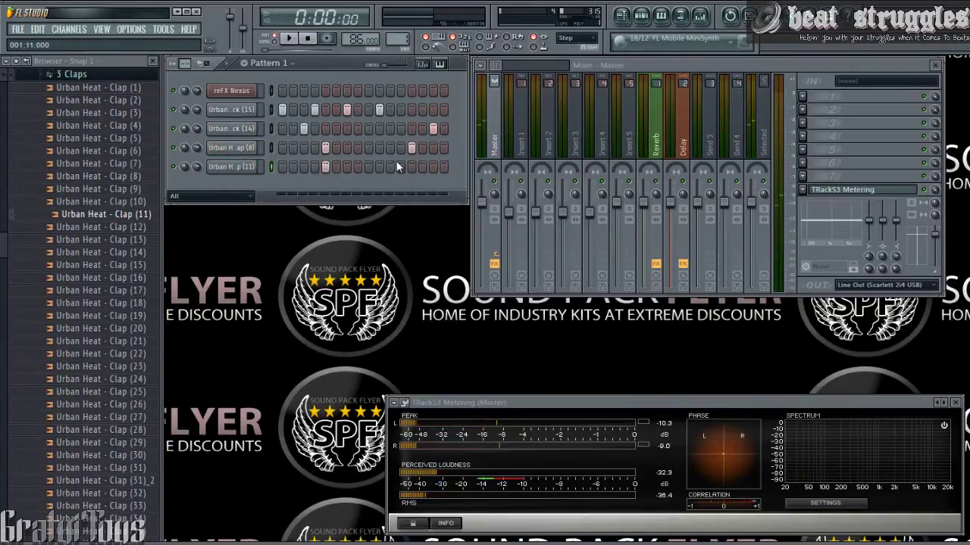
left_click(141, 277)
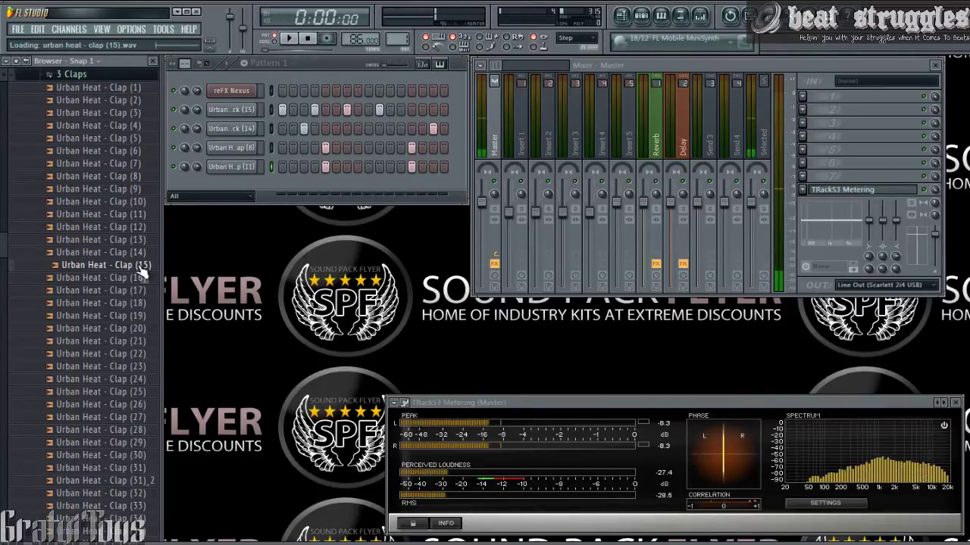
left_click_drag(141, 282, 403, 184)
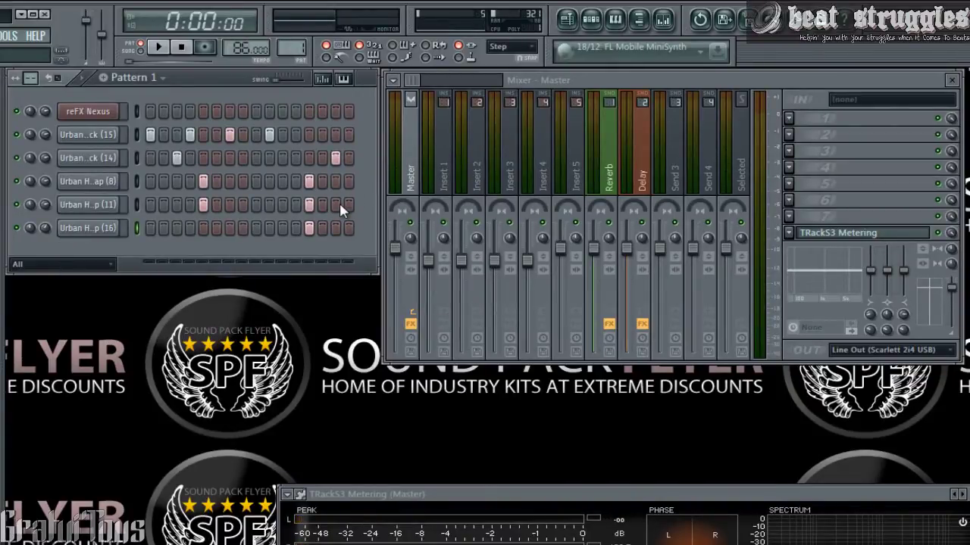
key("space")
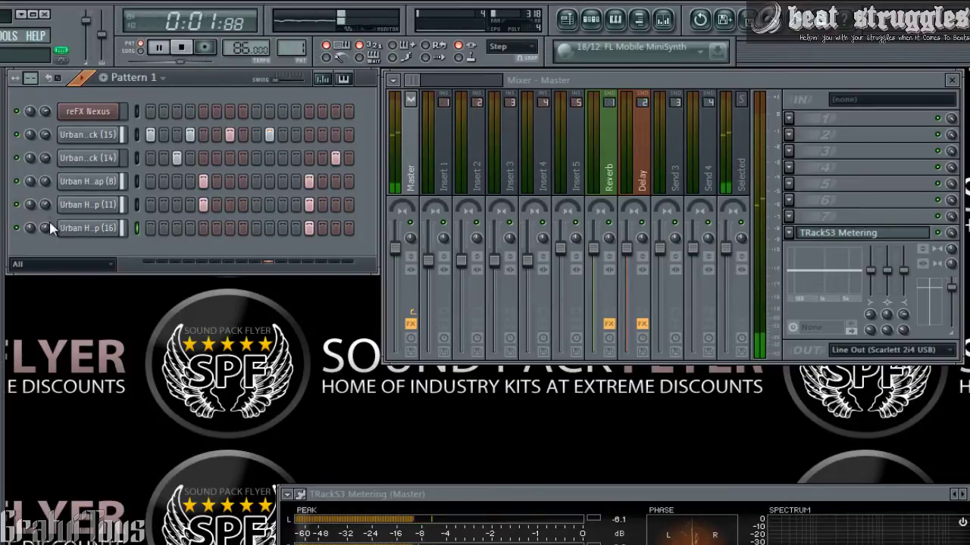
key("space")
left_click(447, 175)
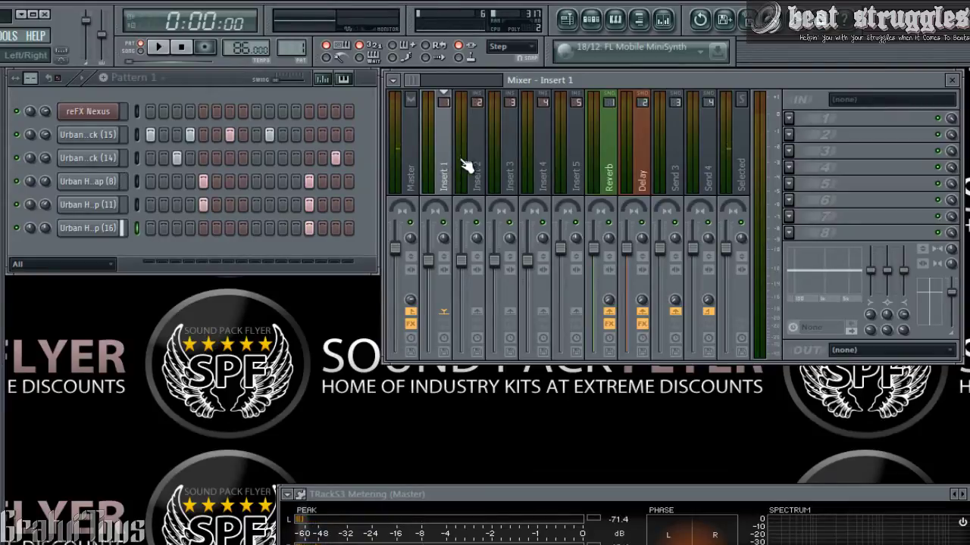
left_click(138, 138)
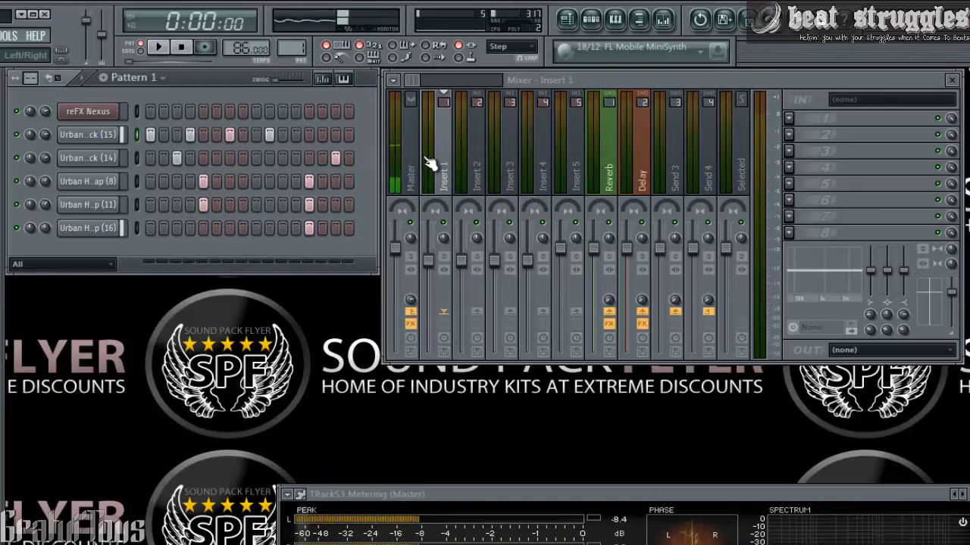
left_click(137, 158)
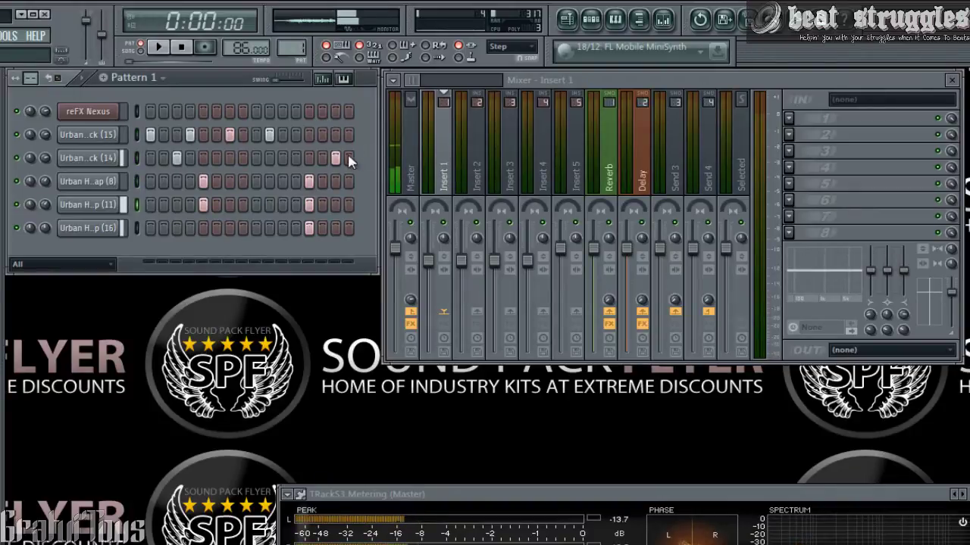
left_click(399, 168)
left_click(137, 157)
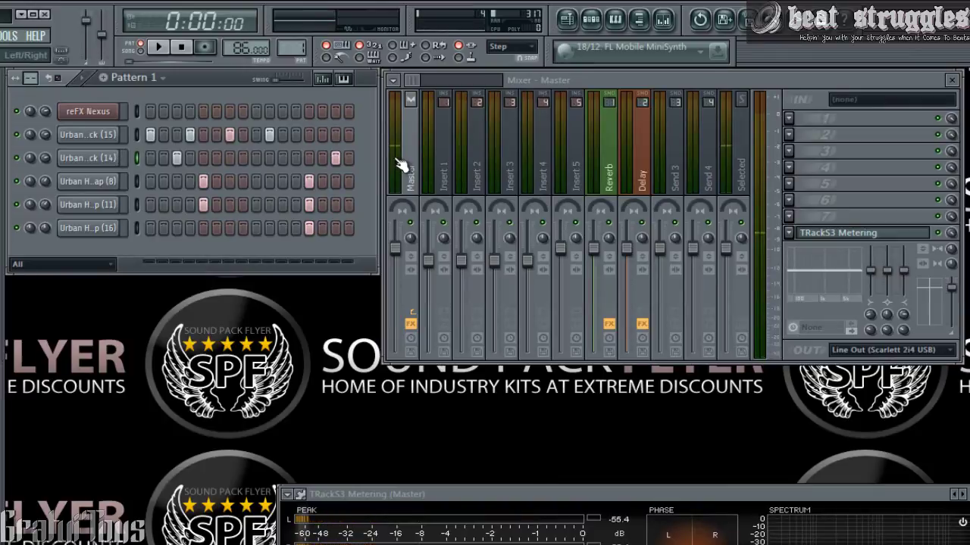
left_click(452, 159)
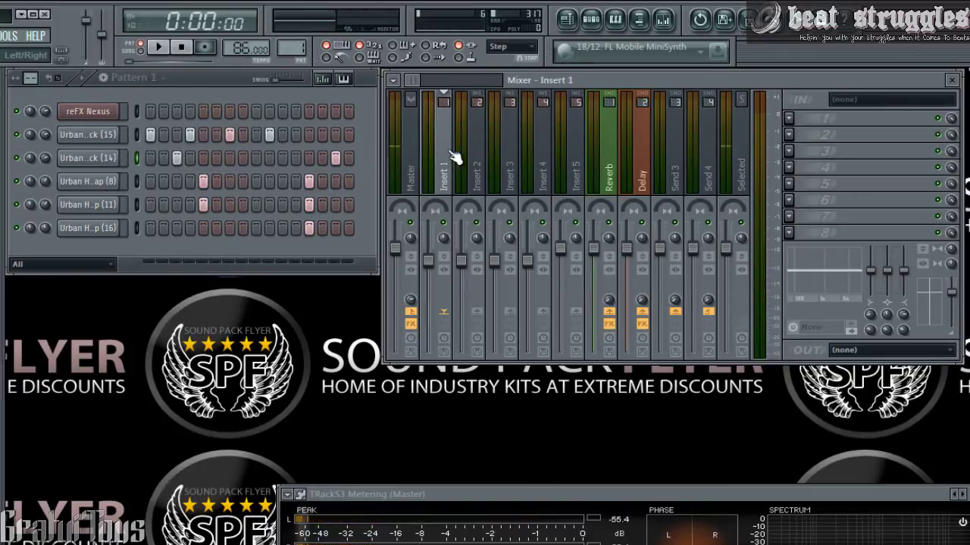
- Select all kick and clap channels and link them to consecutive mixer tracks starting from Insert 2
left_click(137, 135)
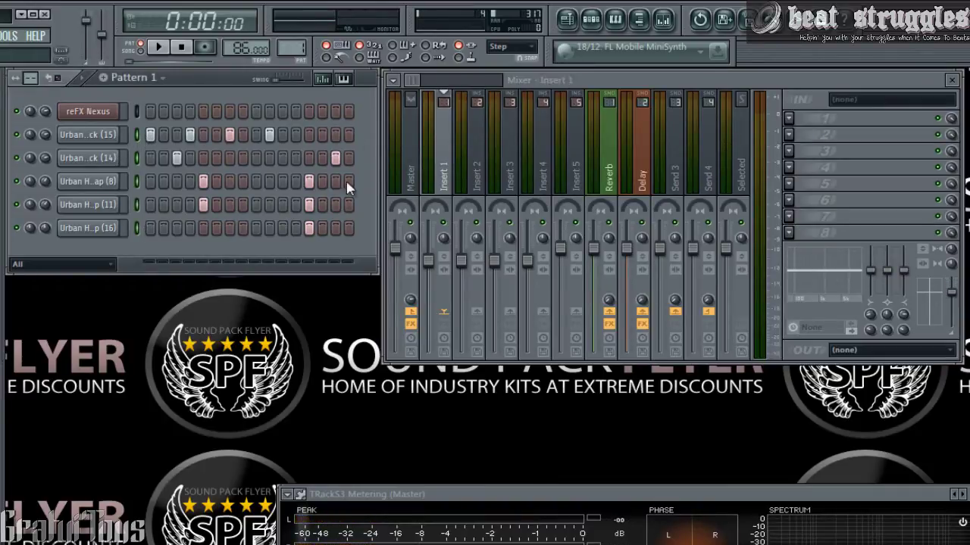
right_click(475, 165)
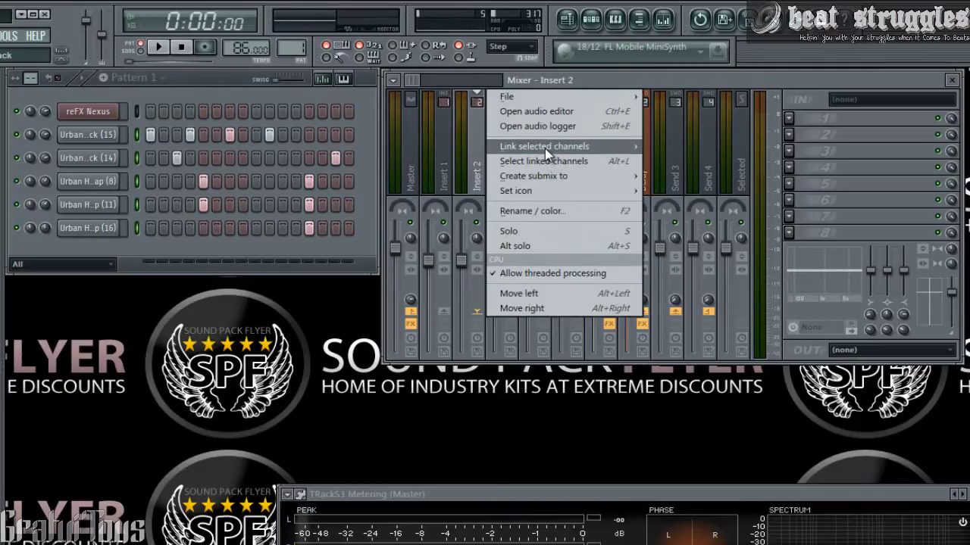
mouse_move(576, 146)
left_click(687, 162)
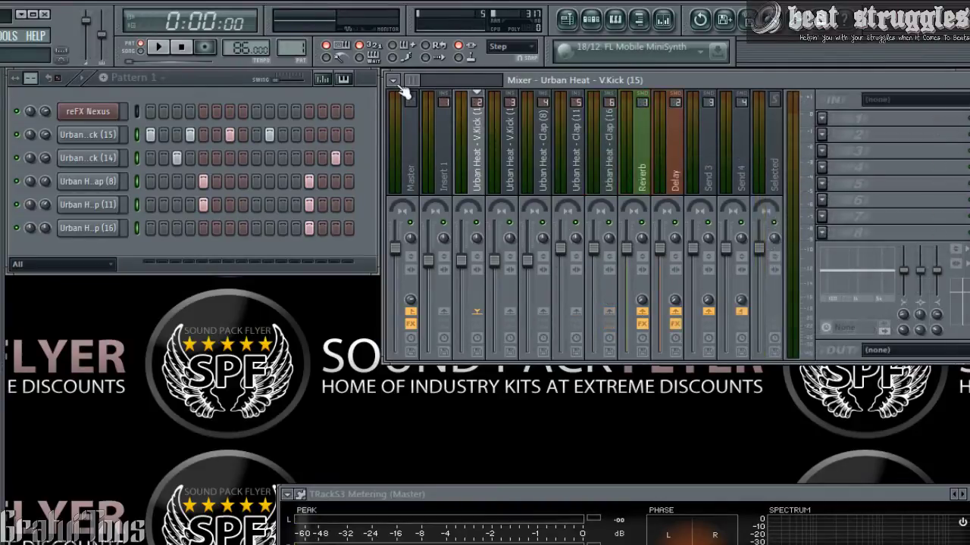
- Turn off the mixer's wide tracks view
left_click(393, 80)
mouse_move(413, 151)
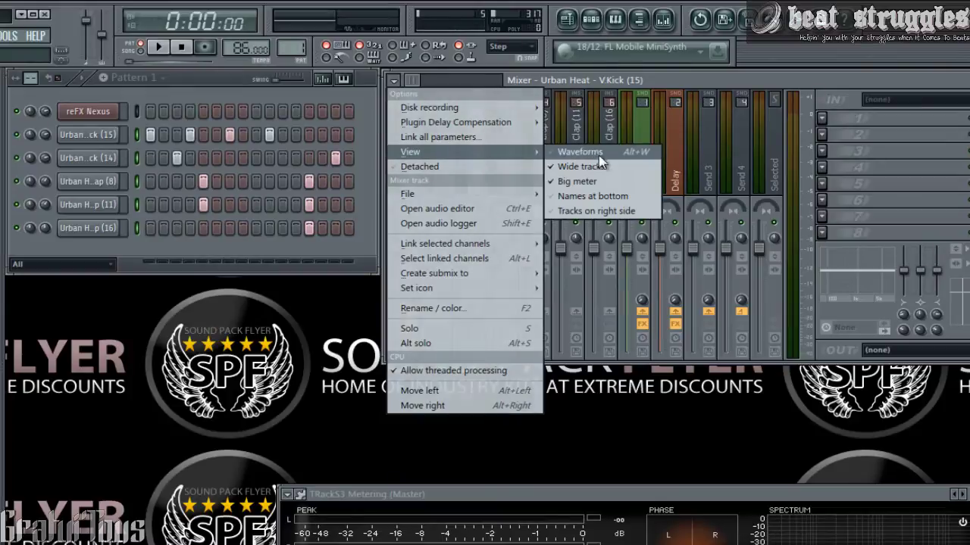
left_click(591, 170)
left_click(446, 138)
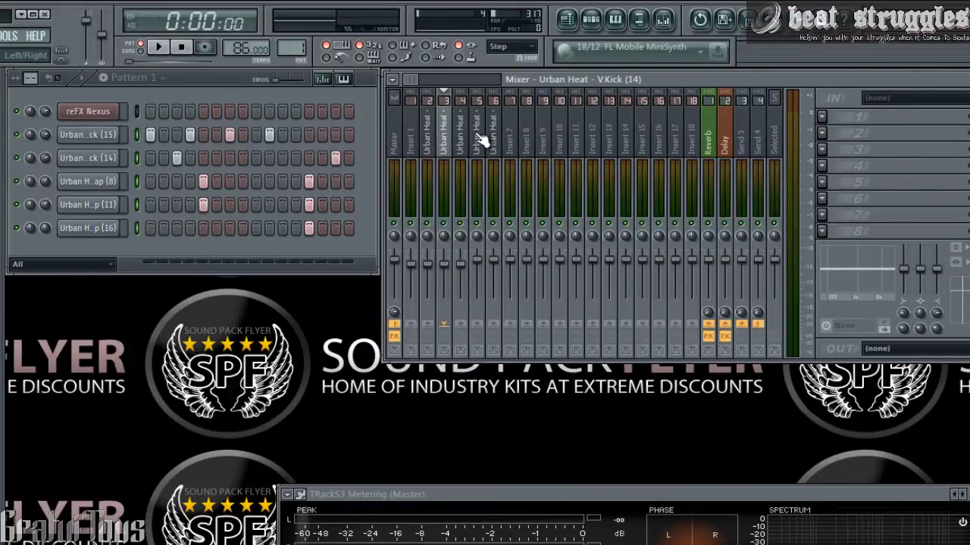
left_click(430, 137)
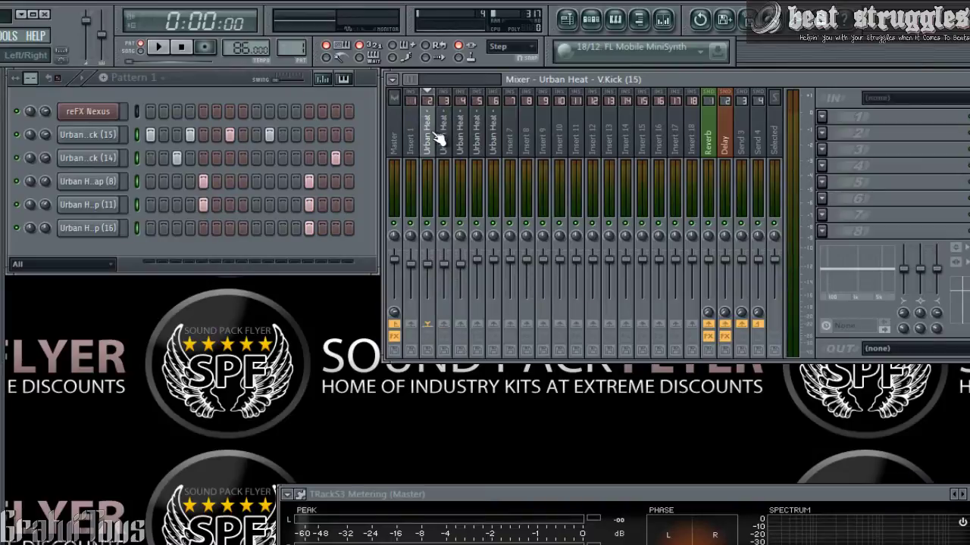
left_click(479, 146)
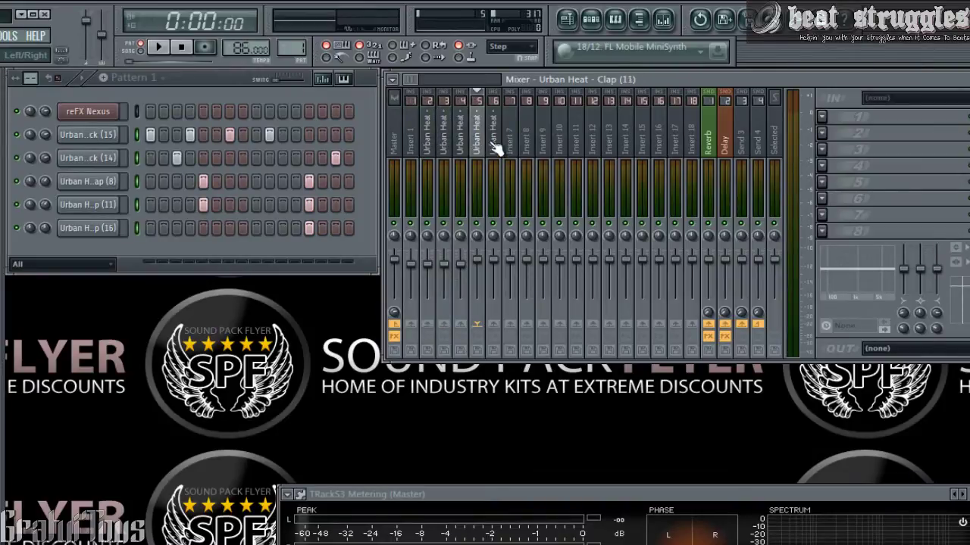
left_click(429, 142)
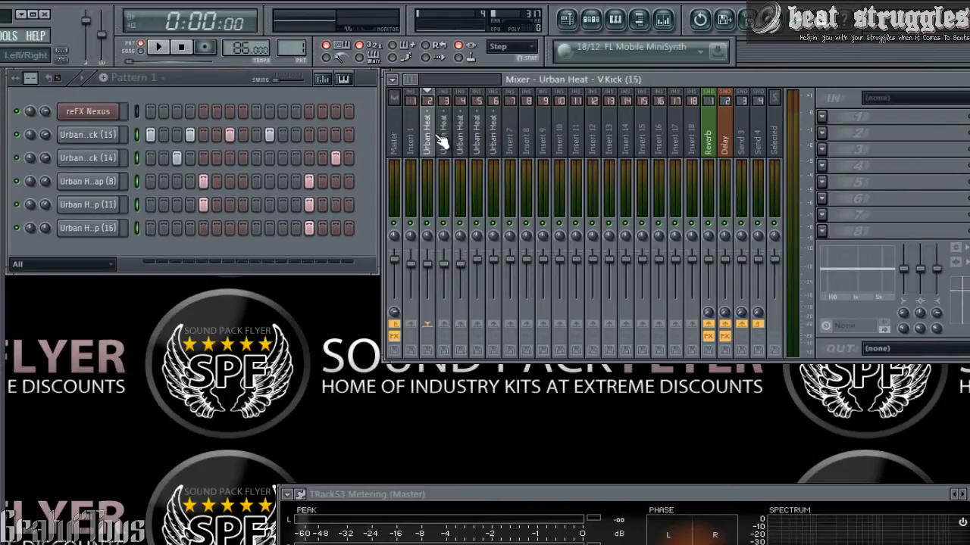
left_click(137, 136)
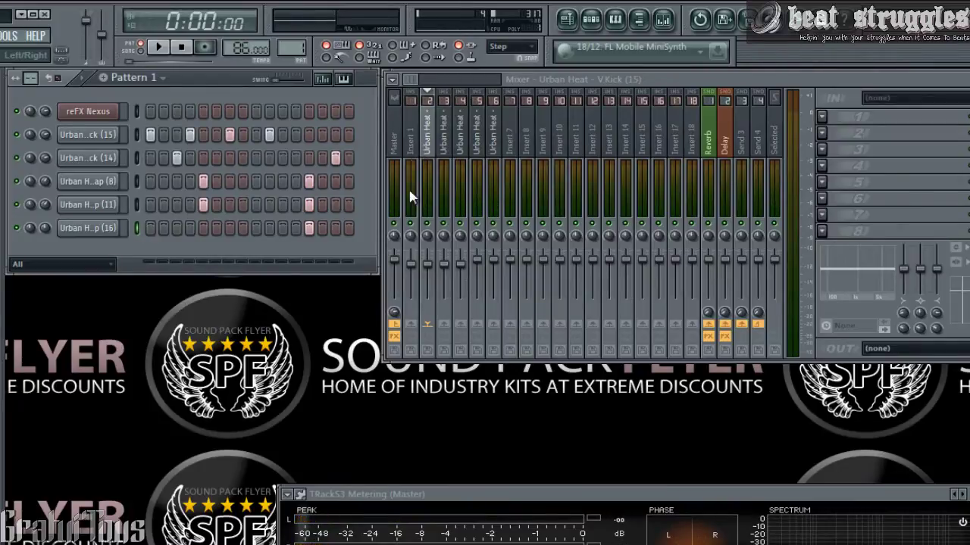
- Reset the volume of mixer track Insert 1 and rename the track DRUM BUSS with a blue colour
right_click(413, 263)
left_click(415, 244)
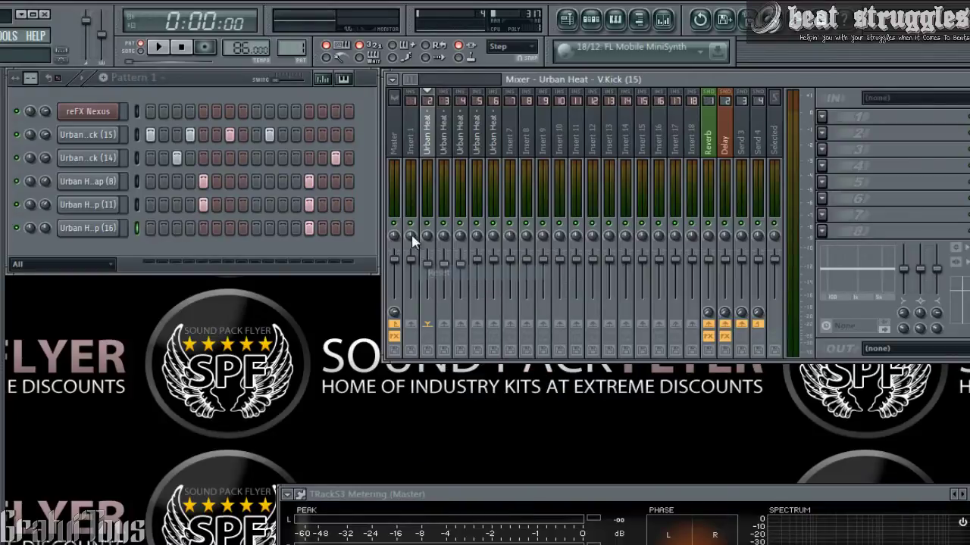
left_click(415, 156, "shift")
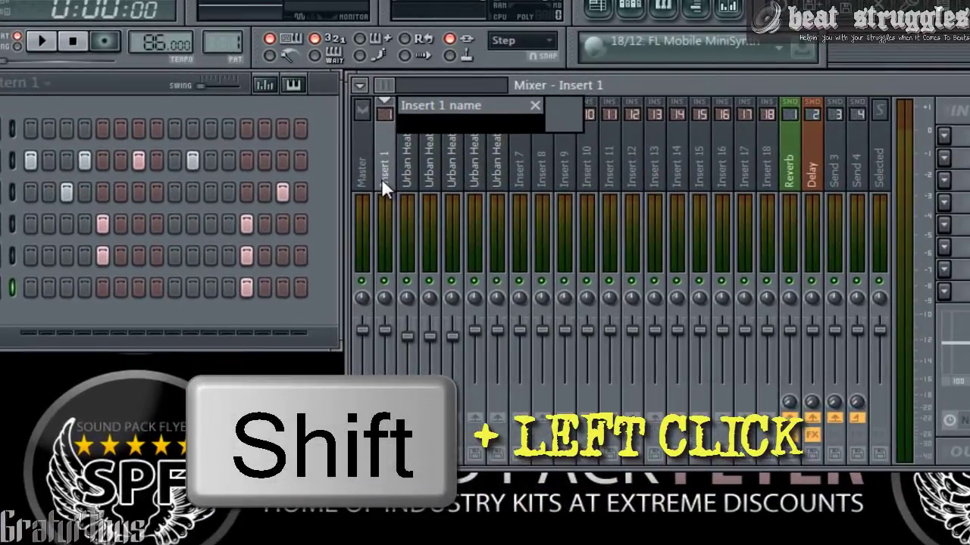
type("DRUM BUSS")
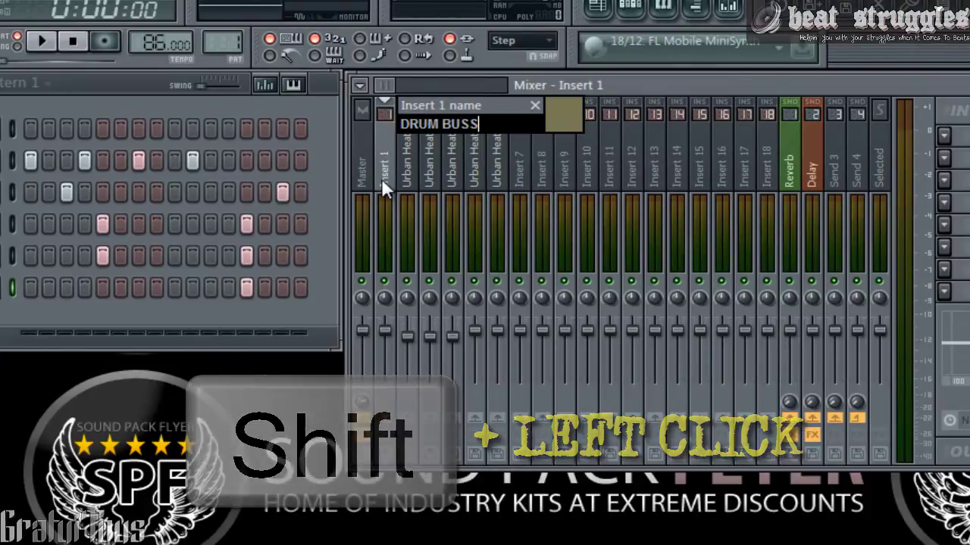
key("Return")
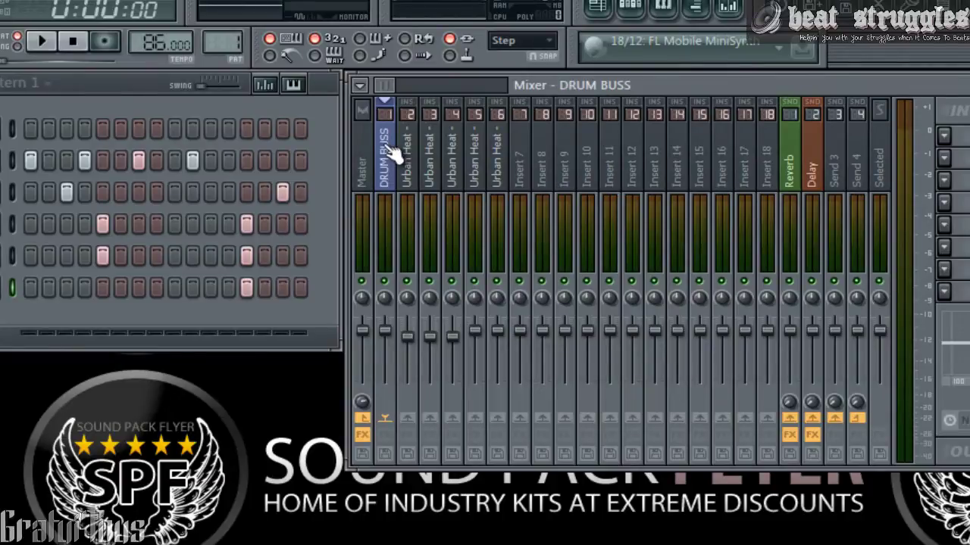
- Examine the kick and clap mixer tracks alongside DRUM BUSS and audition individual drum channels to check their routing
left_click(45, 311)
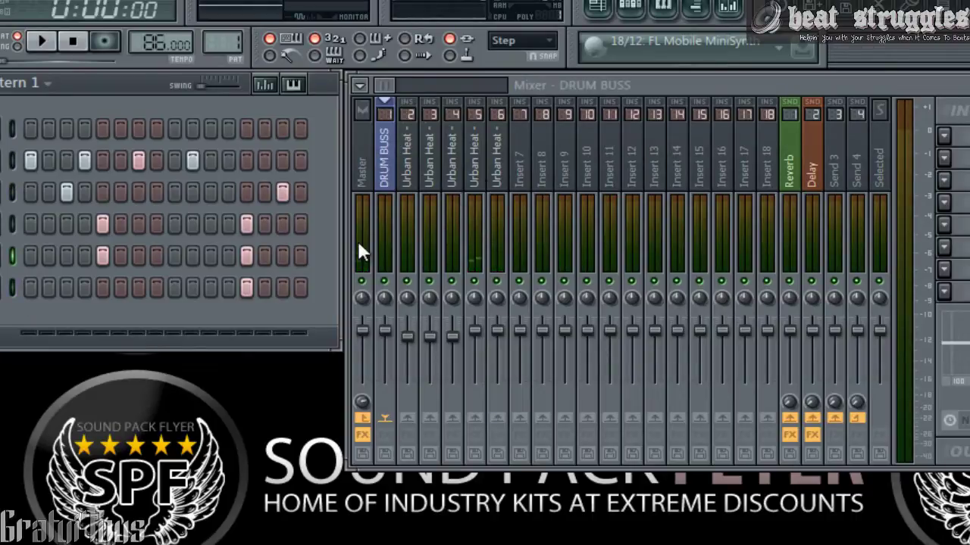
left_click(438, 167)
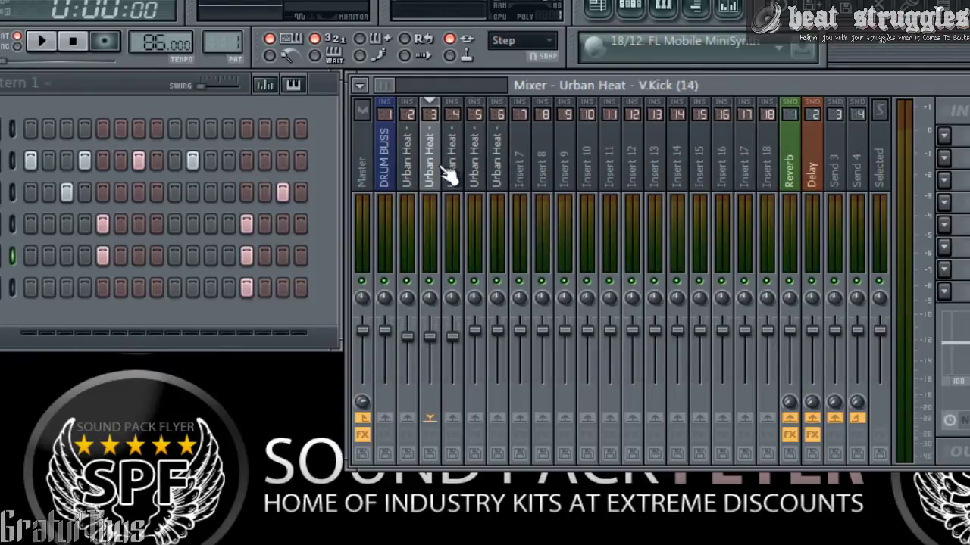
left_click(402, 174)
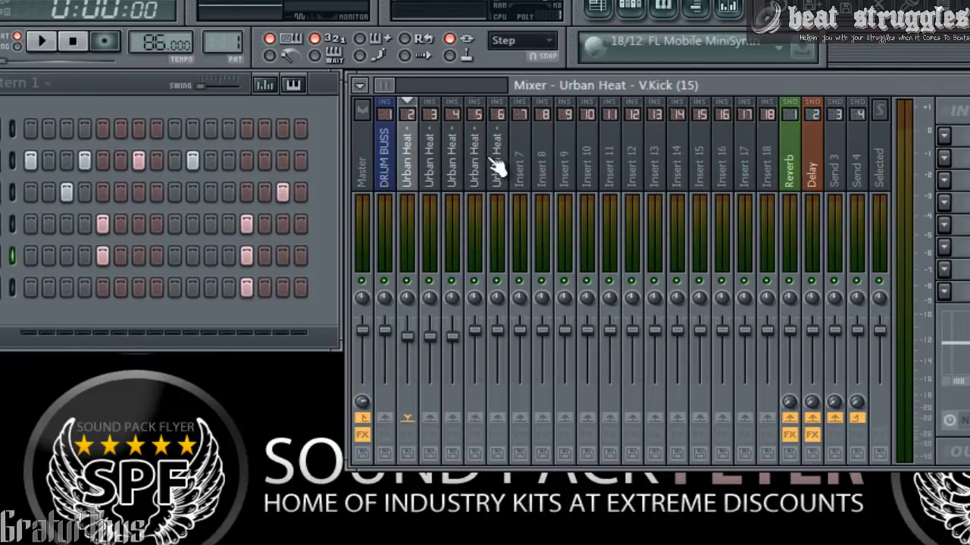
left_click(496, 165)
left_click(436, 167)
left_click(409, 166)
left_click(390, 160)
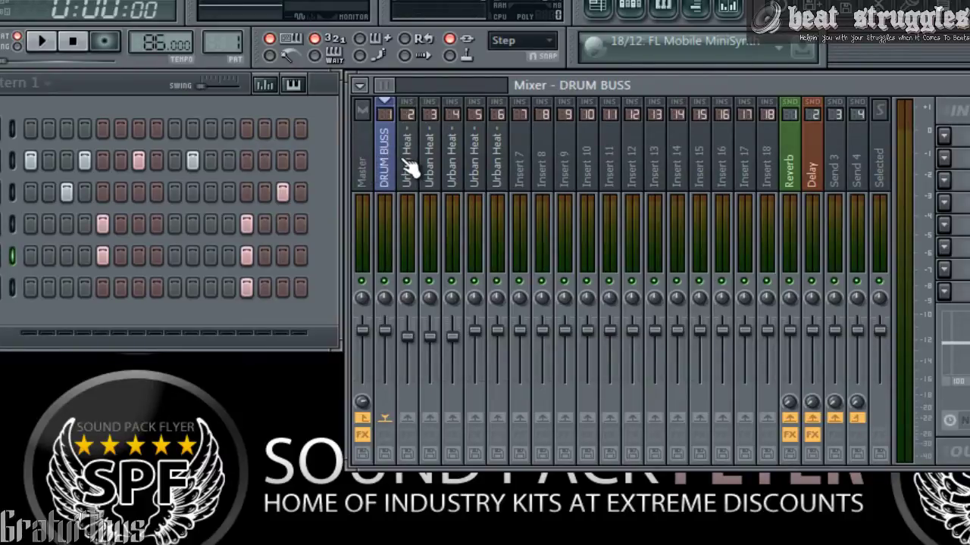
left_click(409, 167)
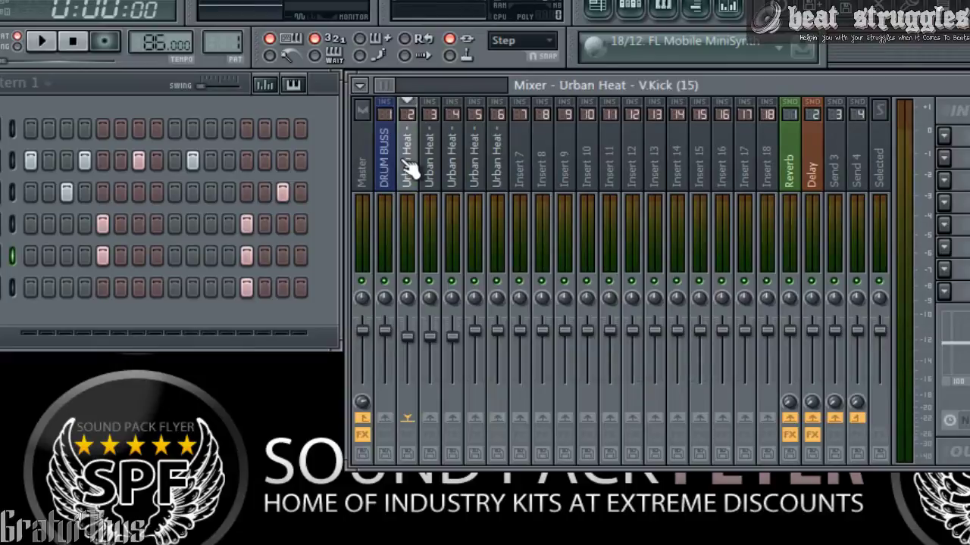
left_click(11, 193)
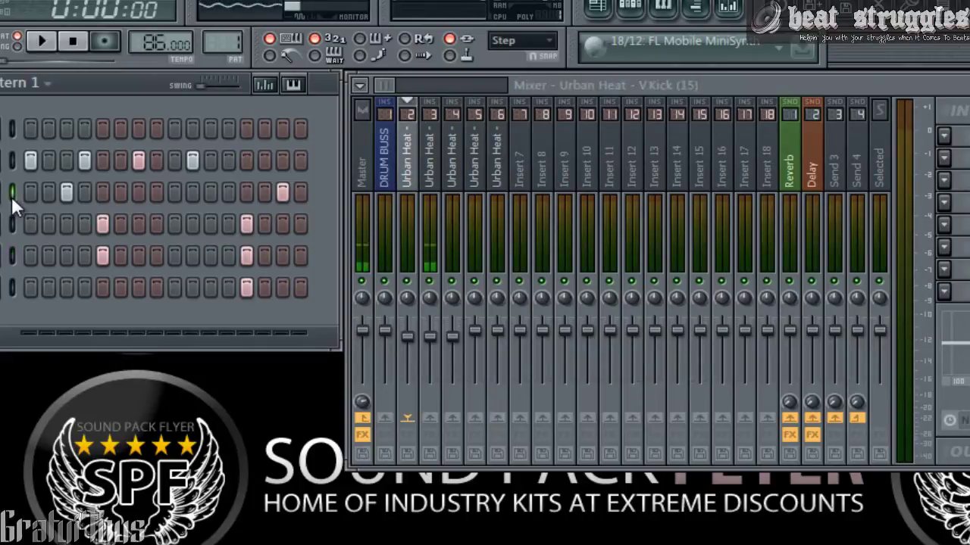
- Examine how the kick tracks on Insert 2 and Insert 3 and the DRUM BUSS track are currently routed
left_click(439, 173)
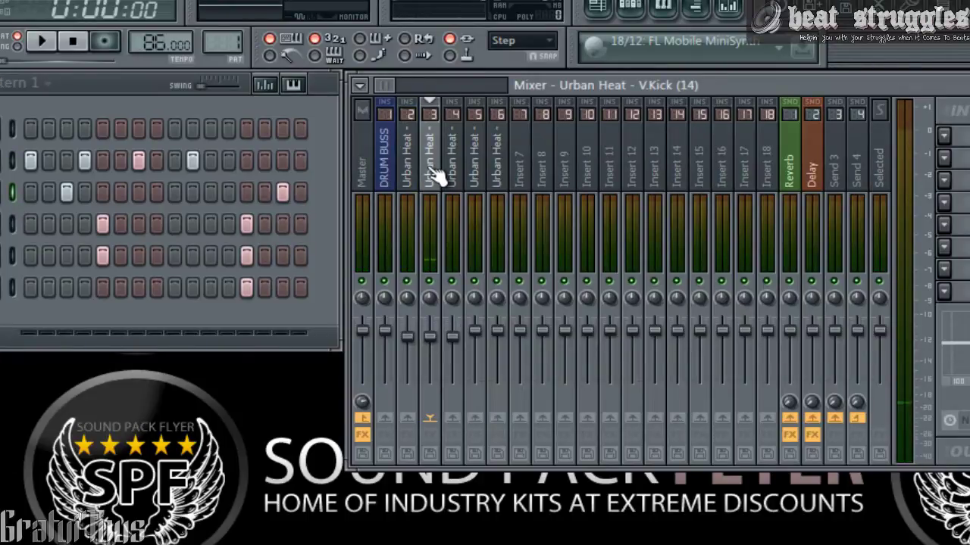
left_click(407, 173)
left_click(387, 173)
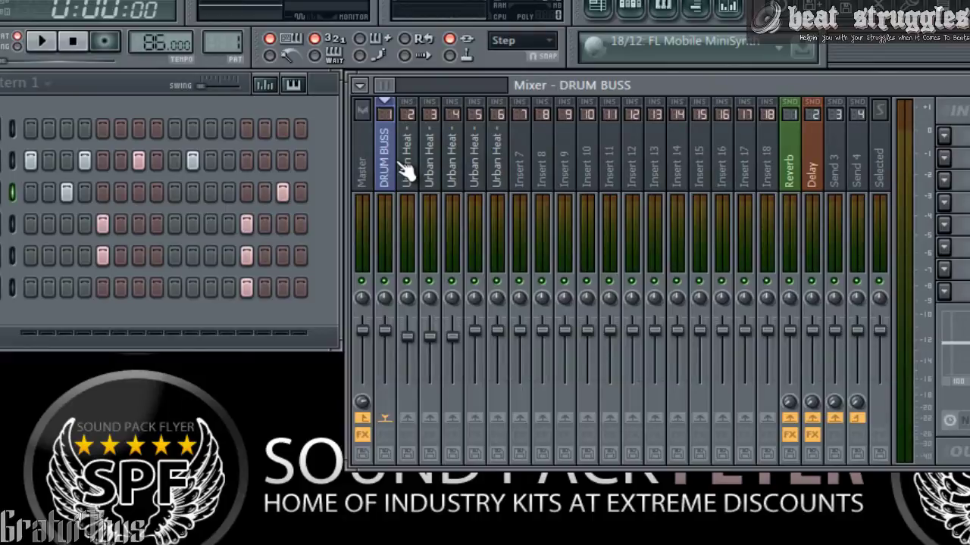
left_click(426, 174)
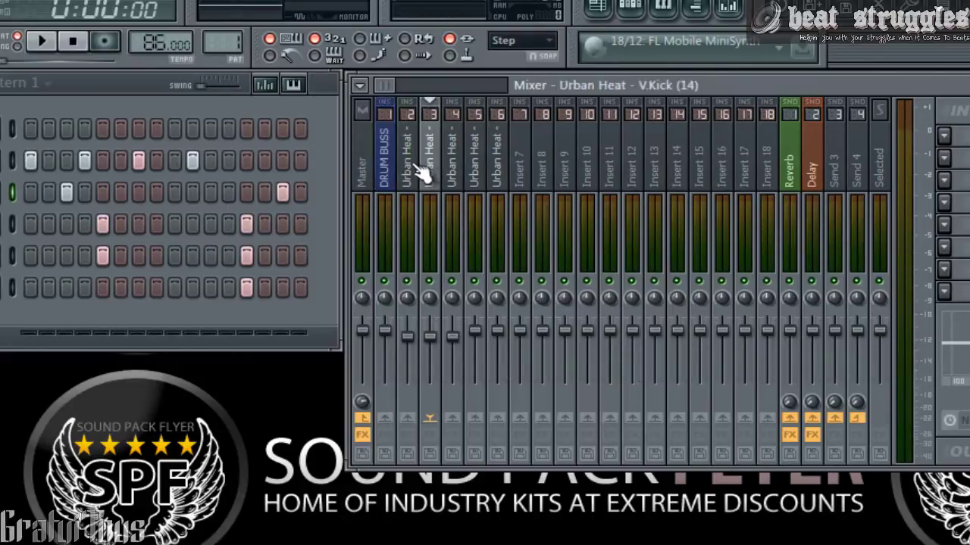
left_click(413, 176)
left_click(421, 179)
left_click(415, 175)
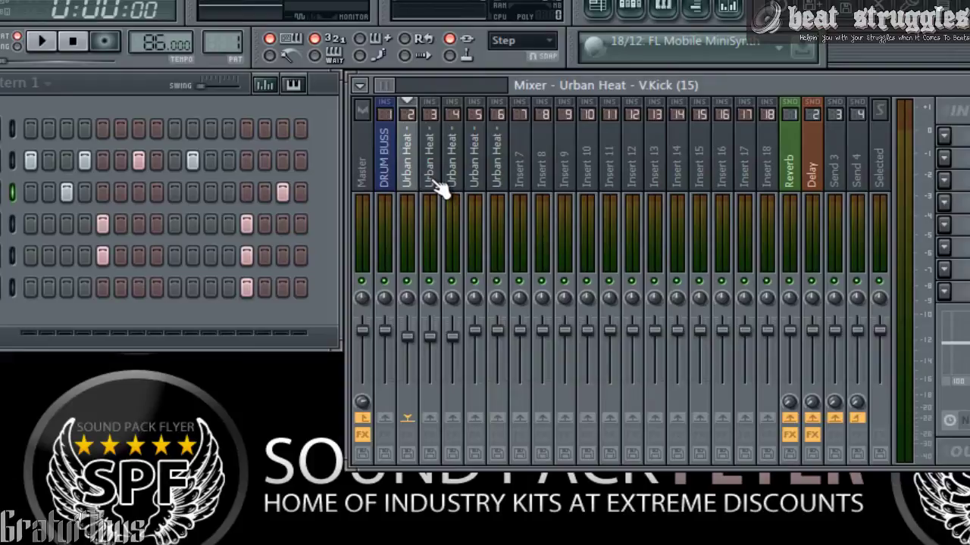
left_click(434, 188)
left_click(406, 197)
- Lower the volume of the kick track on Insert 3, and route Insert 3 and Insert 2 only to DRUM BUSS
left_click_drag(436, 341, 441, 347)
left_click(433, 162)
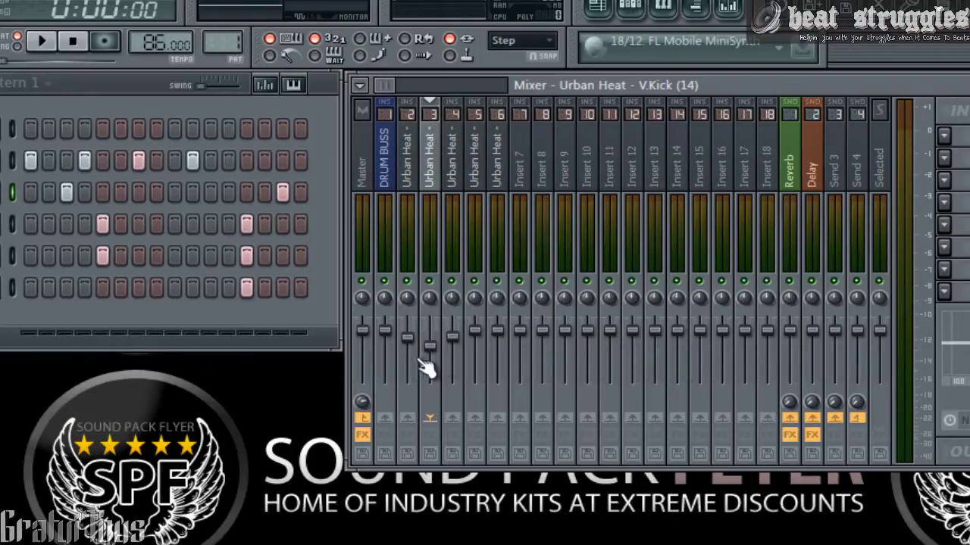
right_click(407, 418)
left_click(415, 430)
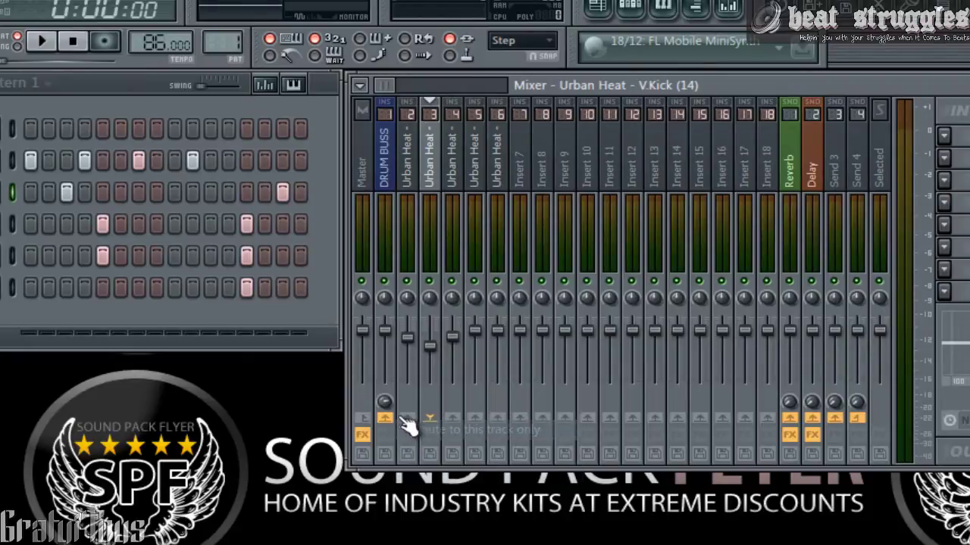
left_click(403, 180)
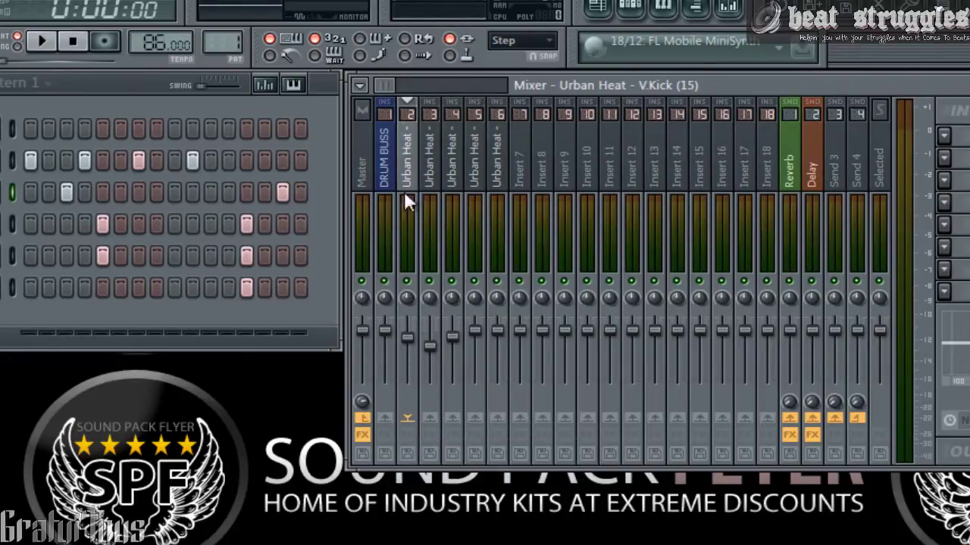
right_click(388, 421)
left_click(419, 426)
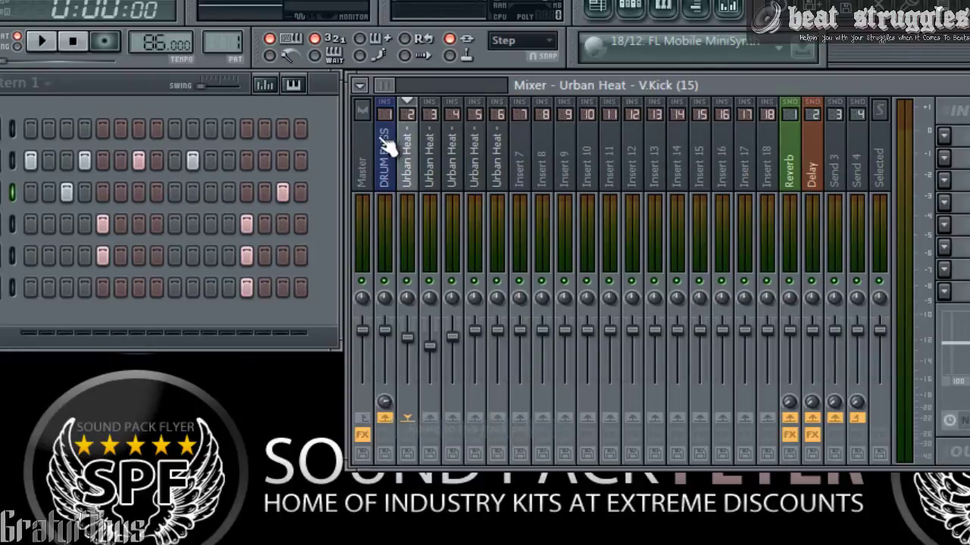
- Compare the output routing of DRUM BUSS, the Clap track on Insert 5 and the kick track on Insert 3
left_click(388, 180)
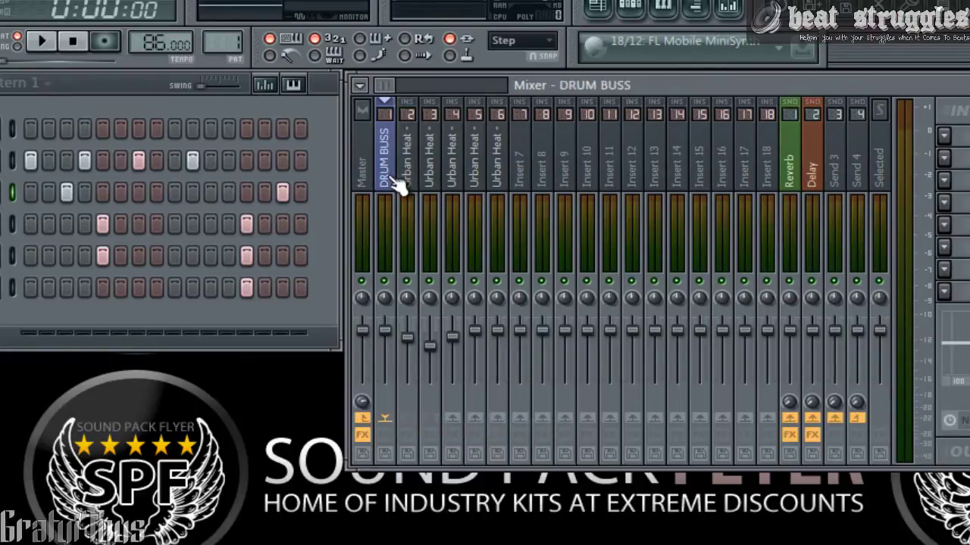
left_click(455, 182)
left_click(474, 182)
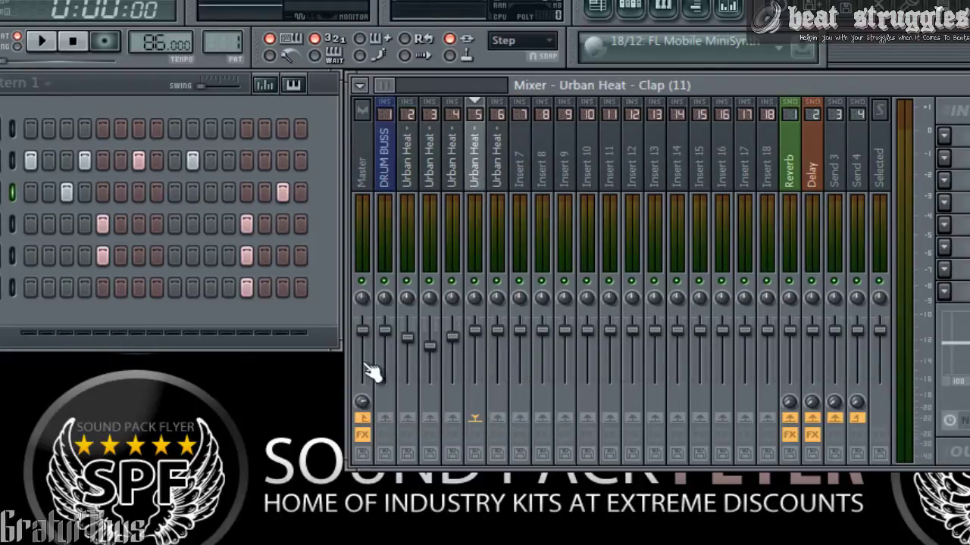
left_click(429, 174)
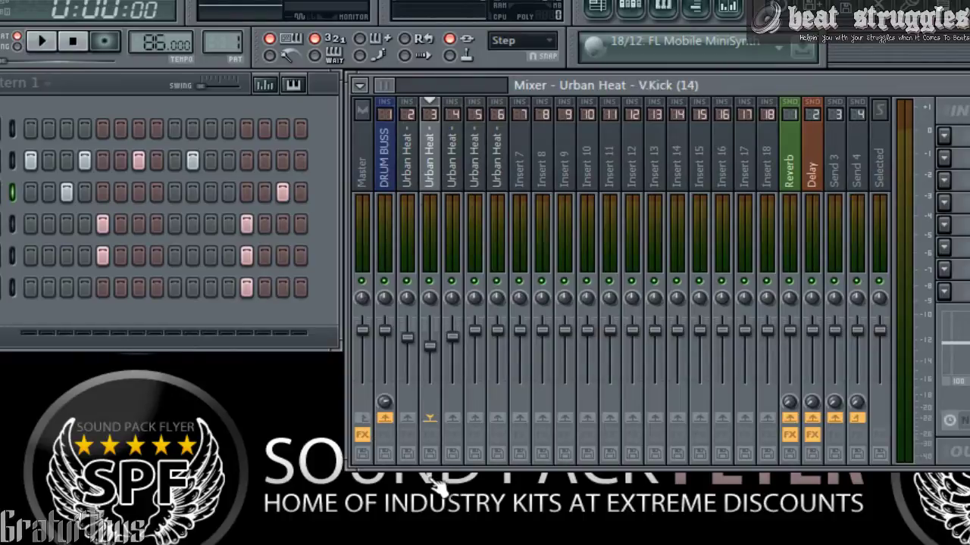
left_click(388, 182)
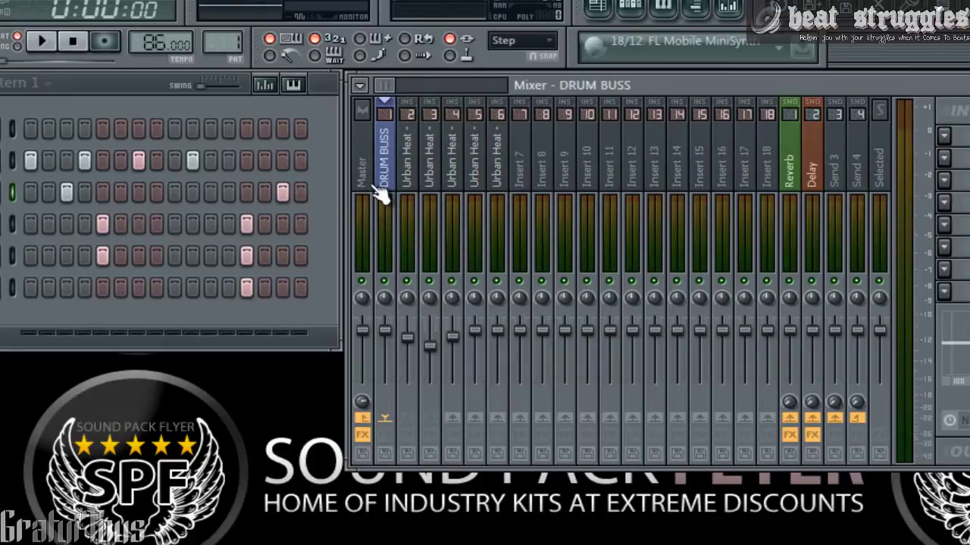
left_click(429, 179)
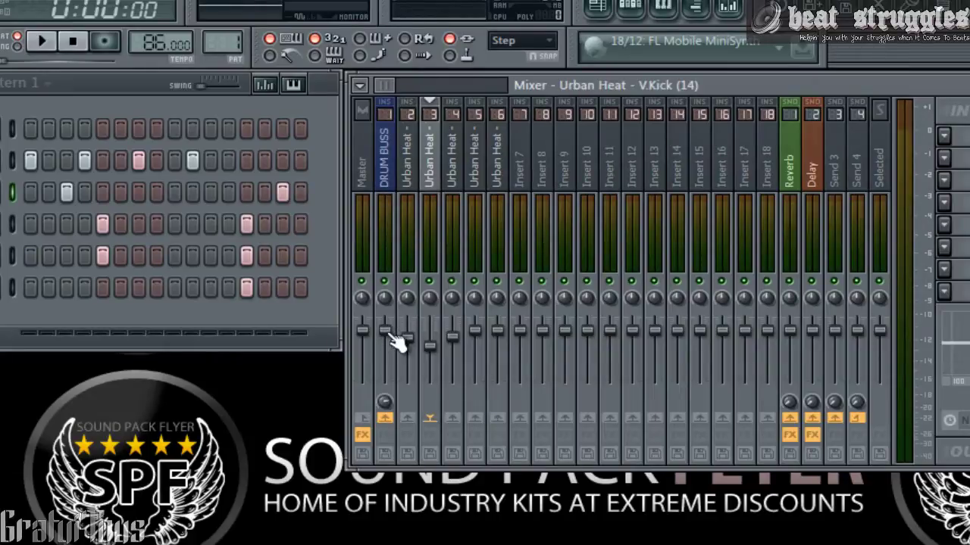
- Try lowering the DRUM BUSS volume while checking the kick track on Insert 2, and reset the fader to its default
left_click_drag(387, 331, 406, 378)
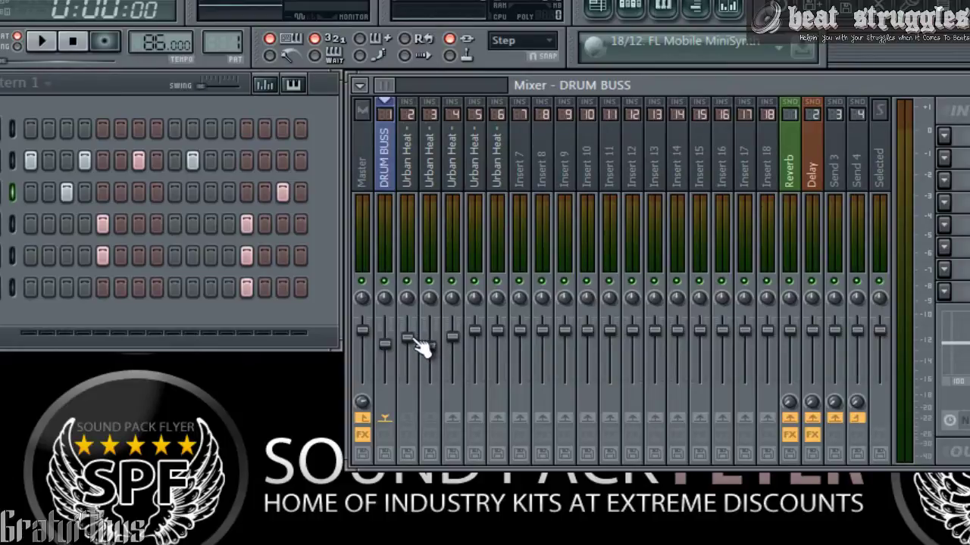
left_click(418, 345)
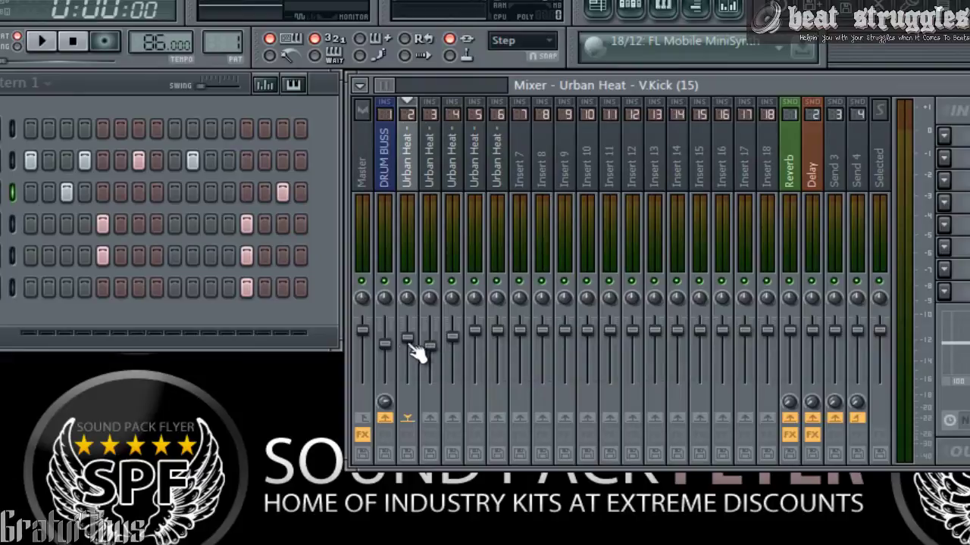
left_click(392, 350)
left_click_drag(395, 351, 399, 382)
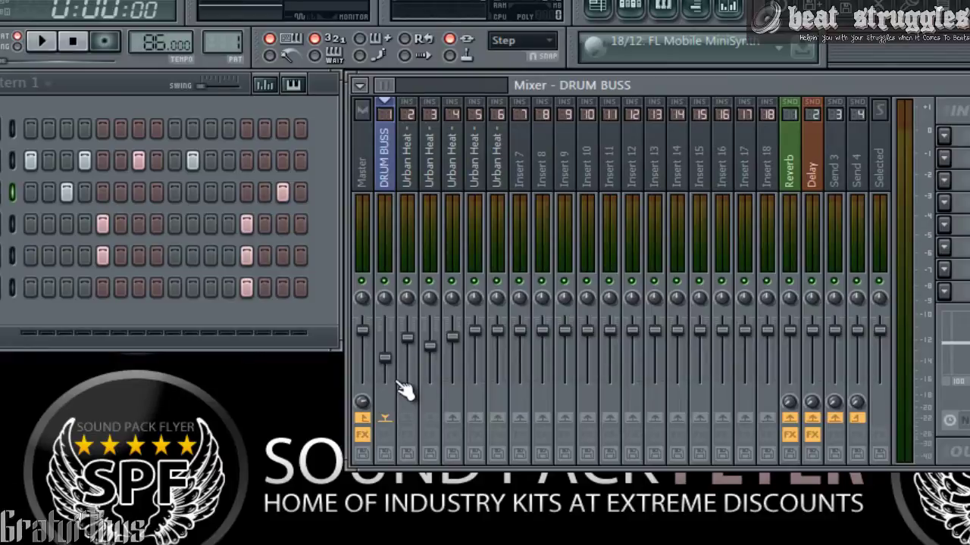
right_click(388, 358)
- Review the kick and clap tracks on Insert 2 to 6 and check the routing of Insert 2 against DRUM BUSS
left_click_drag(411, 184, 503, 184)
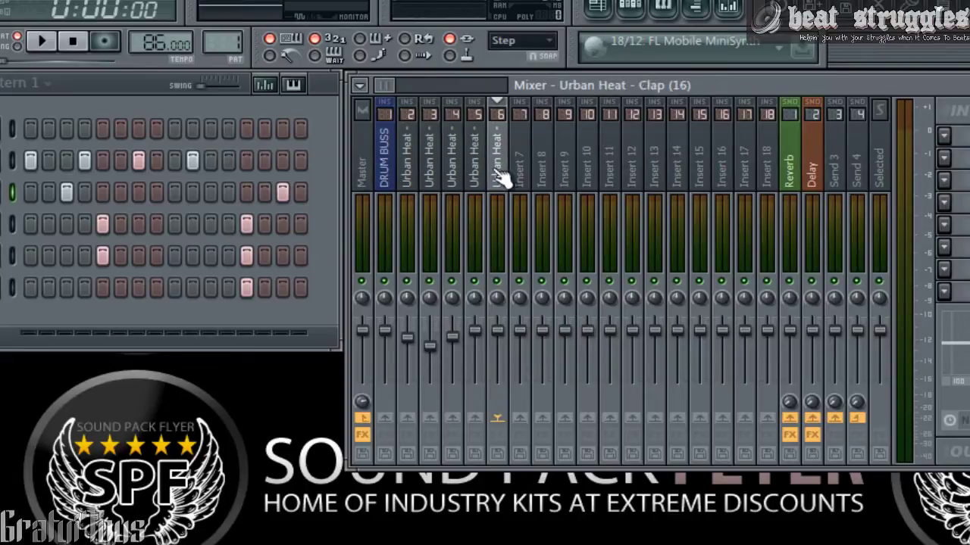
left_click(440, 178)
left_click(411, 178)
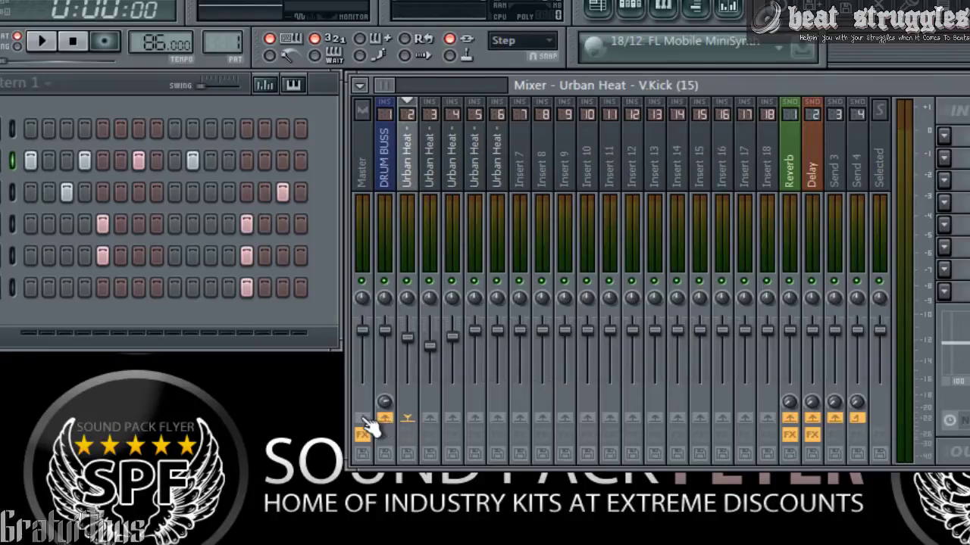
left_click(385, 178)
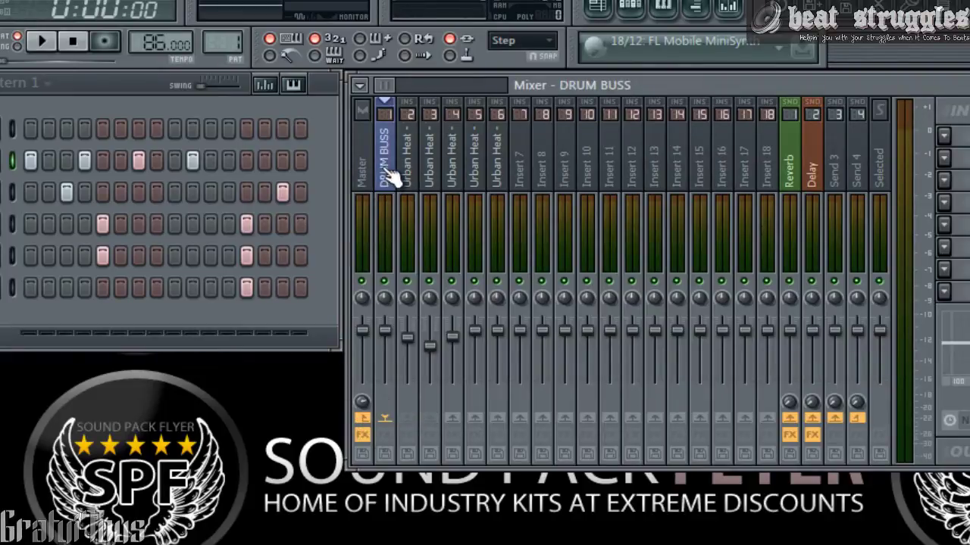
- Try a slightly lower fader level on DRUM BUSS and restore its default volume
left_click_drag(388, 334, 389, 345)
right_click(386, 343)
left_click(402, 350)
- Load Fruity Limiter into the first effect slot of DRUM BUSS and move its window clear of the mixer track names
left_click(943, 137)
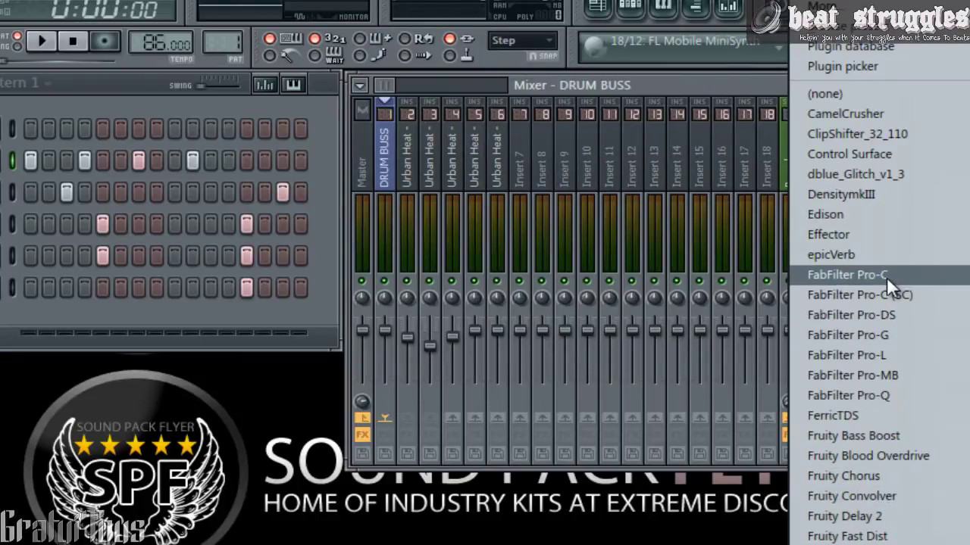
left_click(846, 536)
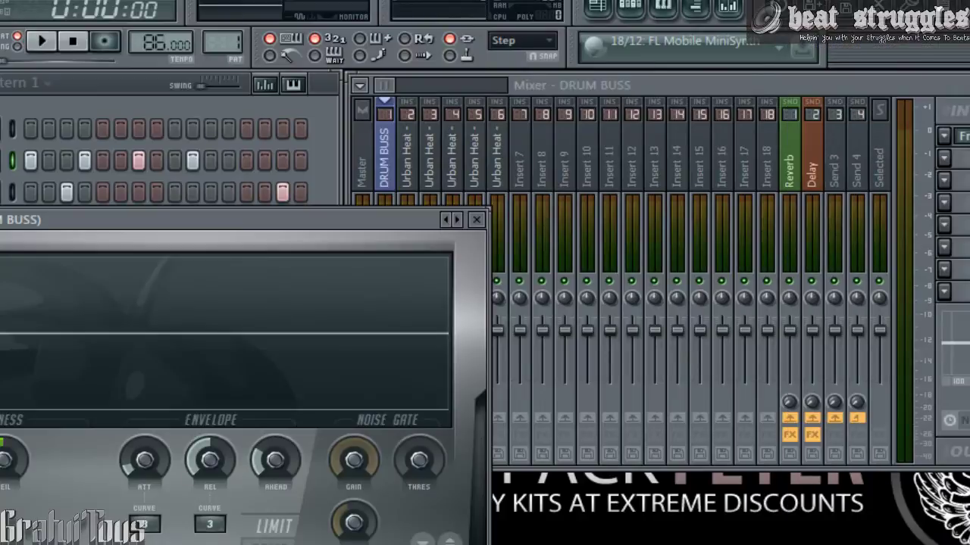
left_click_drag(287, 221, 516, 203)
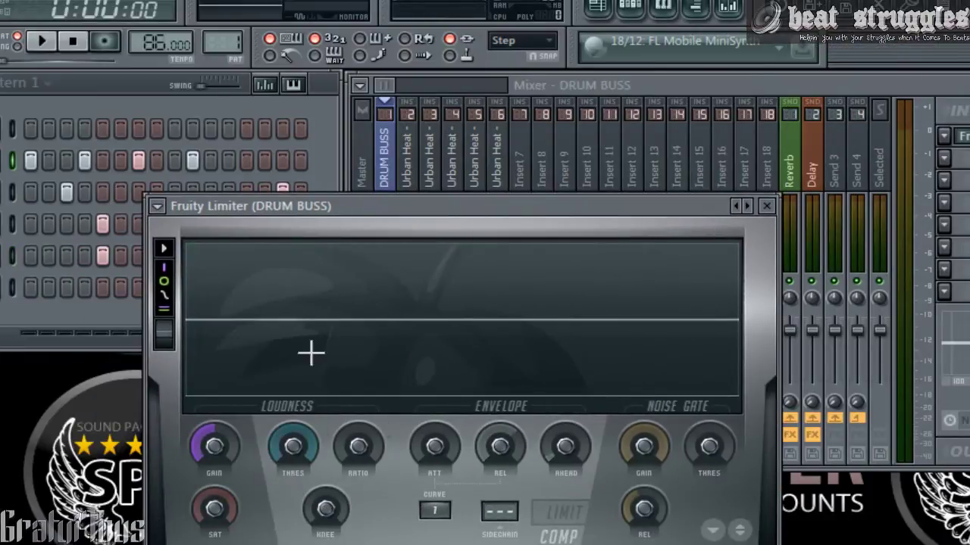
left_click_drag(348, 199, 359, 297)
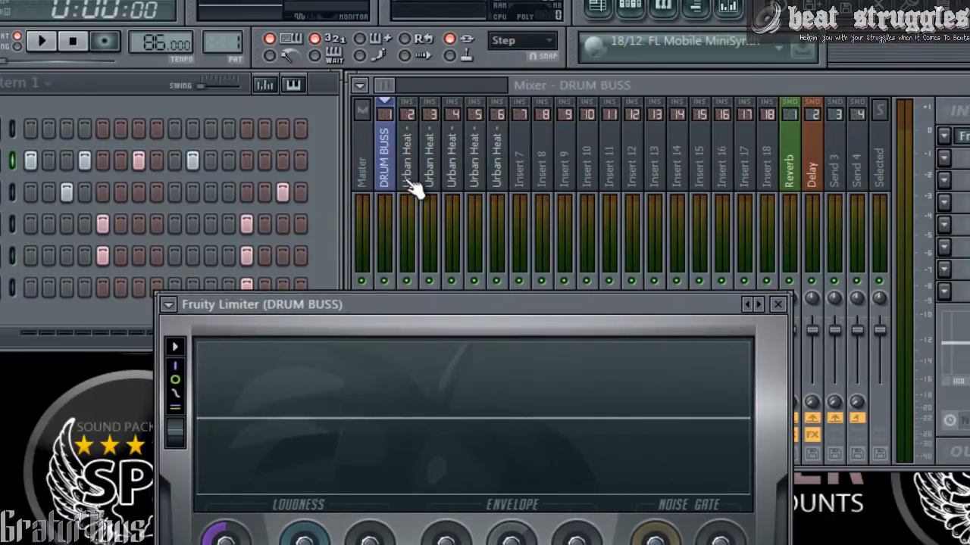
- Examine the kick tracks feeding DRUM BUSS together with its Fruity Limiter, and close the limiter window
left_click(404, 188)
left_click(430, 184)
left_click(393, 182)
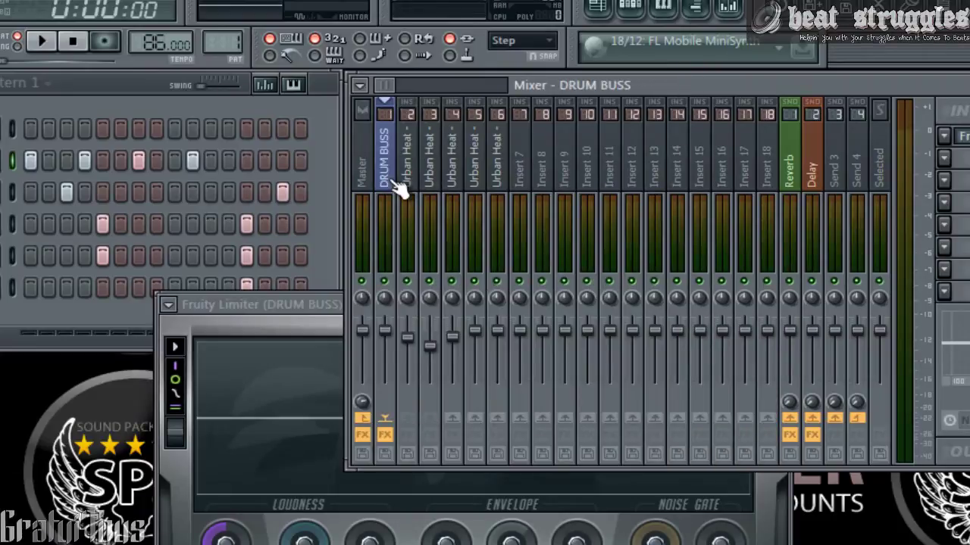
left_click_drag(323, 303, 425, 320)
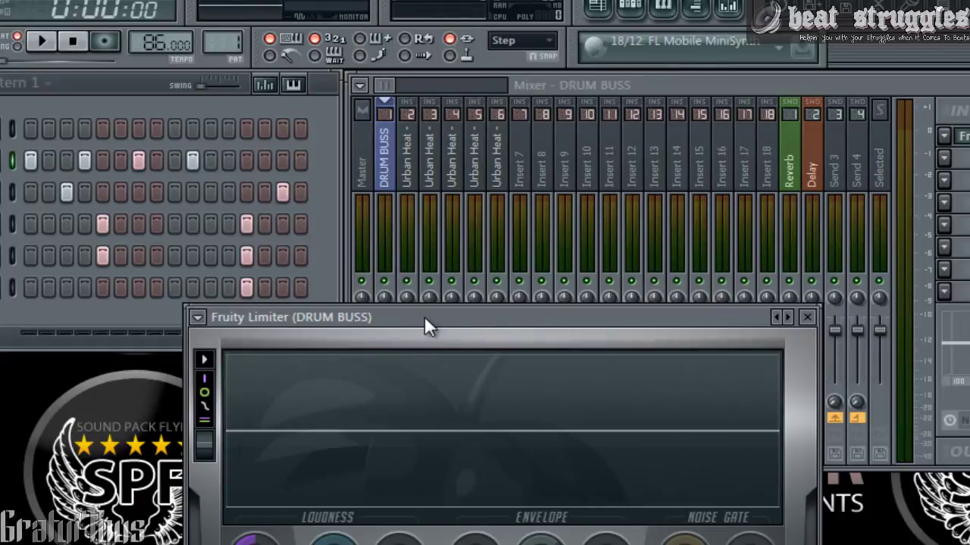
left_click_drag(425, 320, 443, 296)
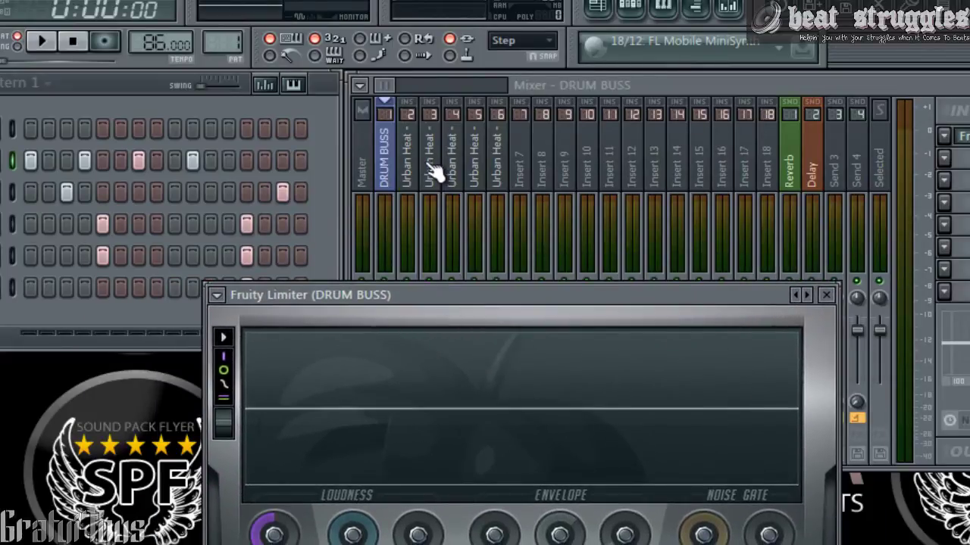
left_click(415, 168)
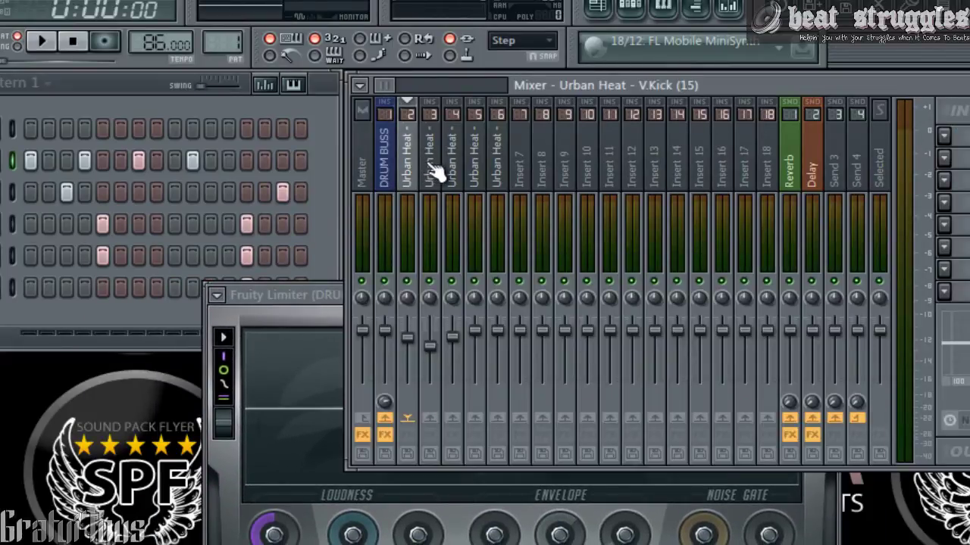
left_click(432, 168)
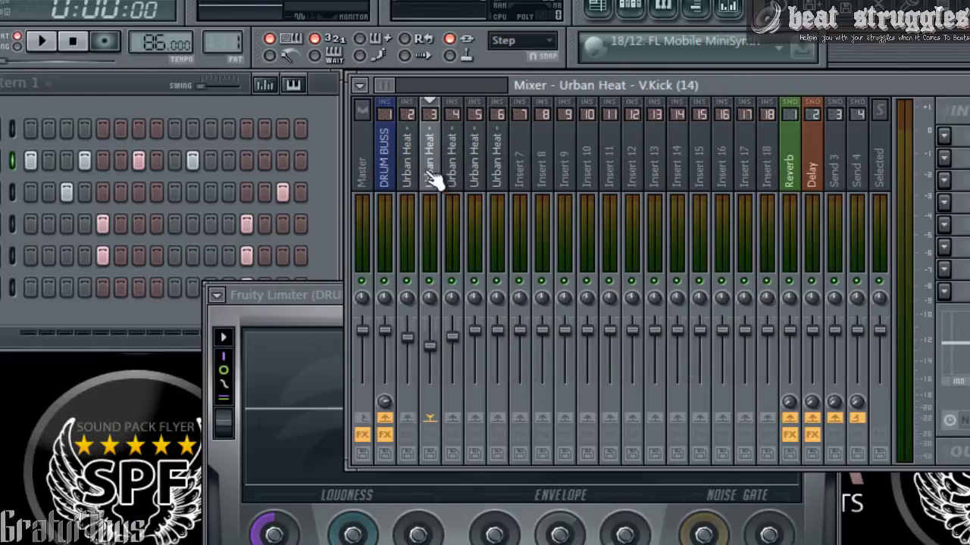
left_click(408, 172)
left_click(388, 165)
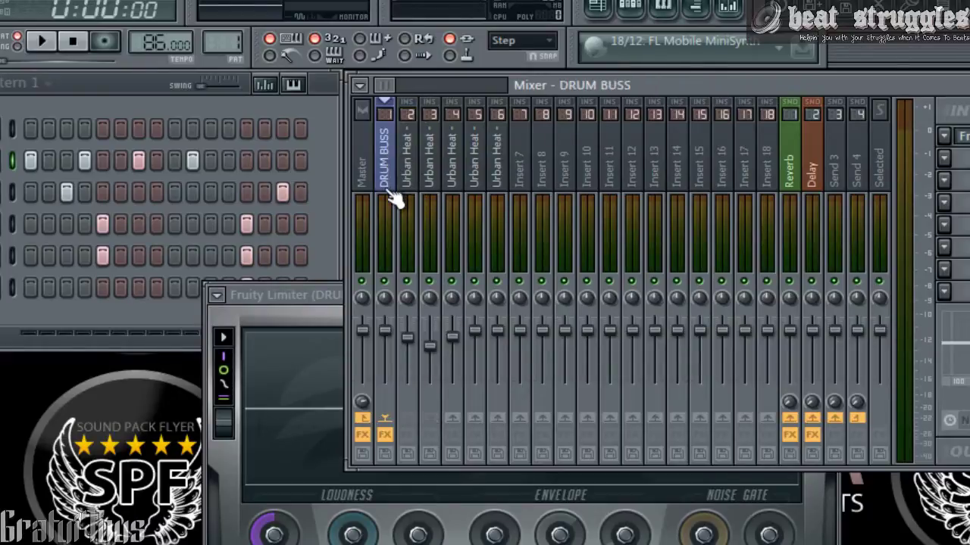
left_click_drag(337, 288, 325, 297)
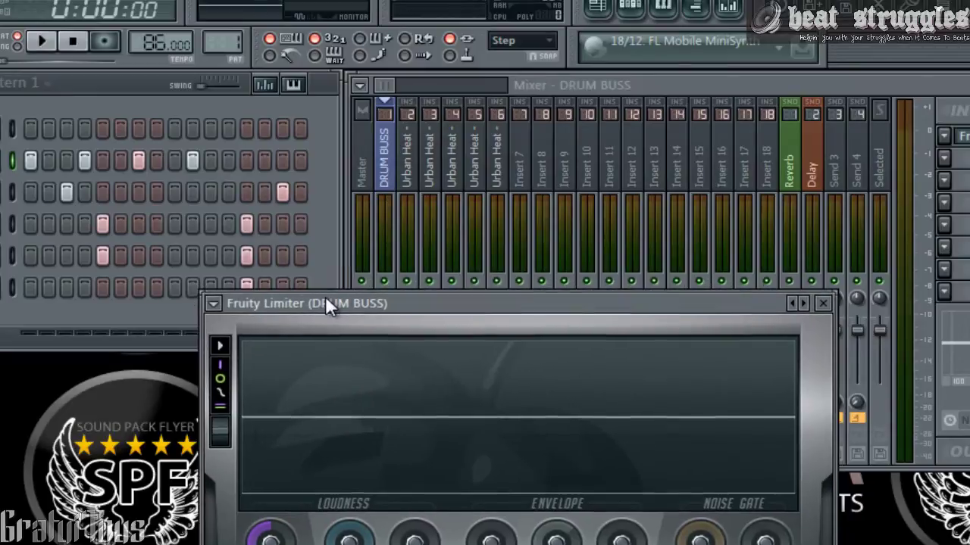
key("Escape")
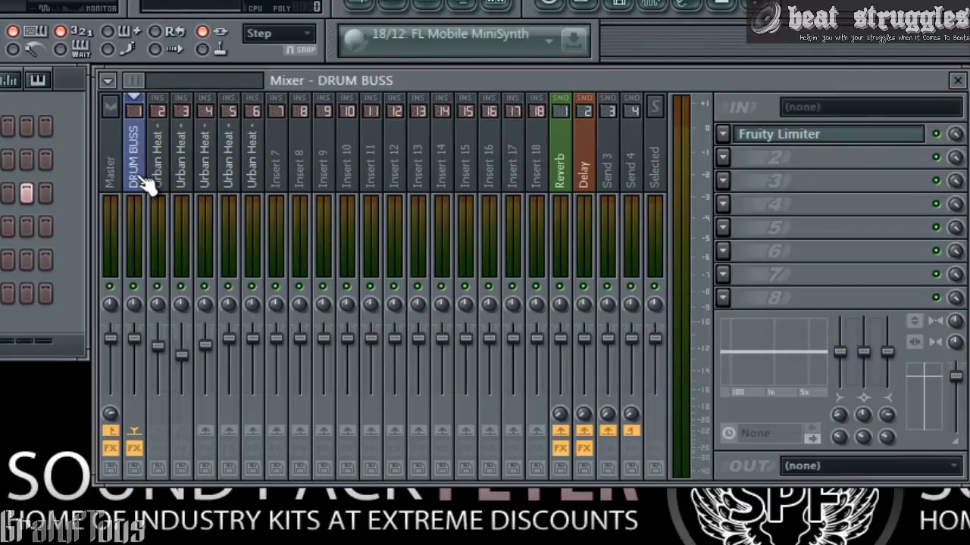
- Rename mixer track Insert 7 as PARALLEL COMP. with a red colour
left_click(277, 431)
double_click(278, 173)
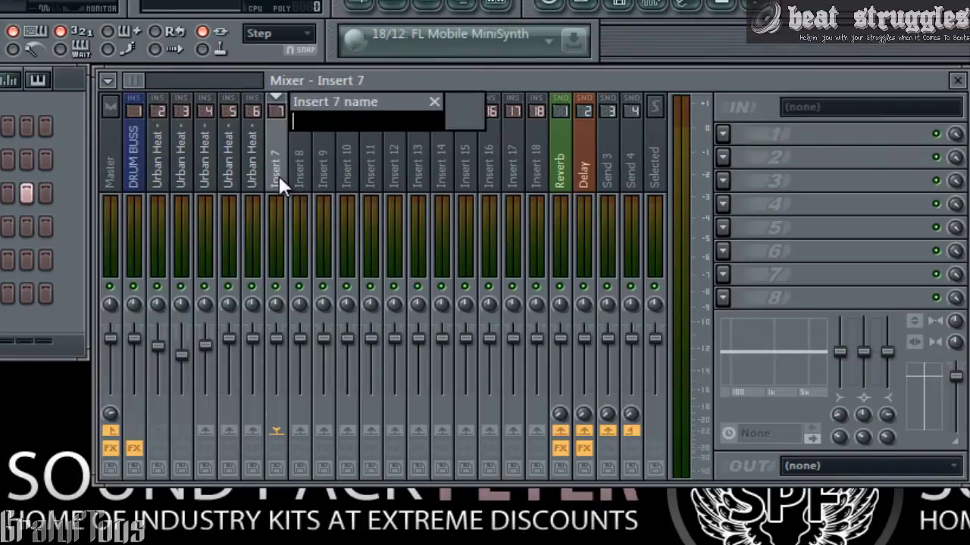
type("PARAL")
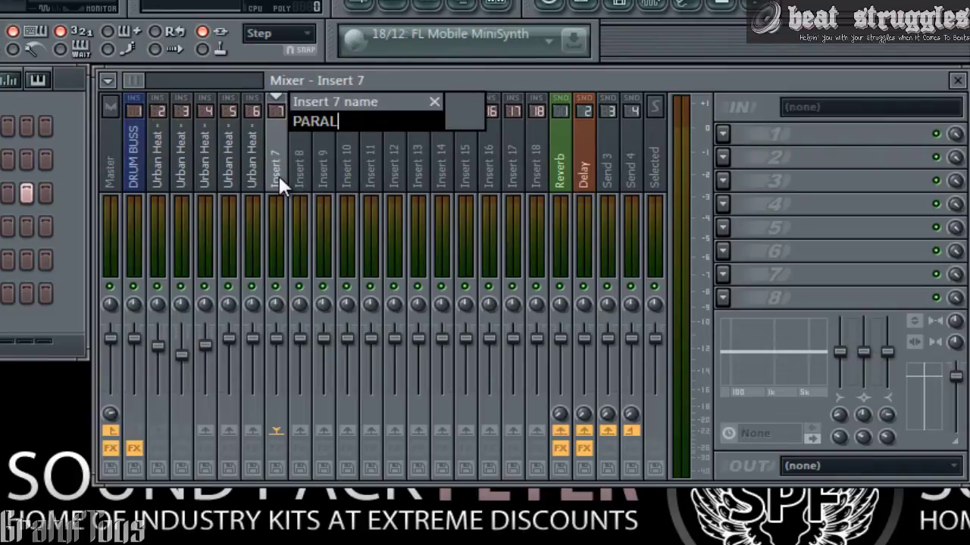
type("LEL COMP.")
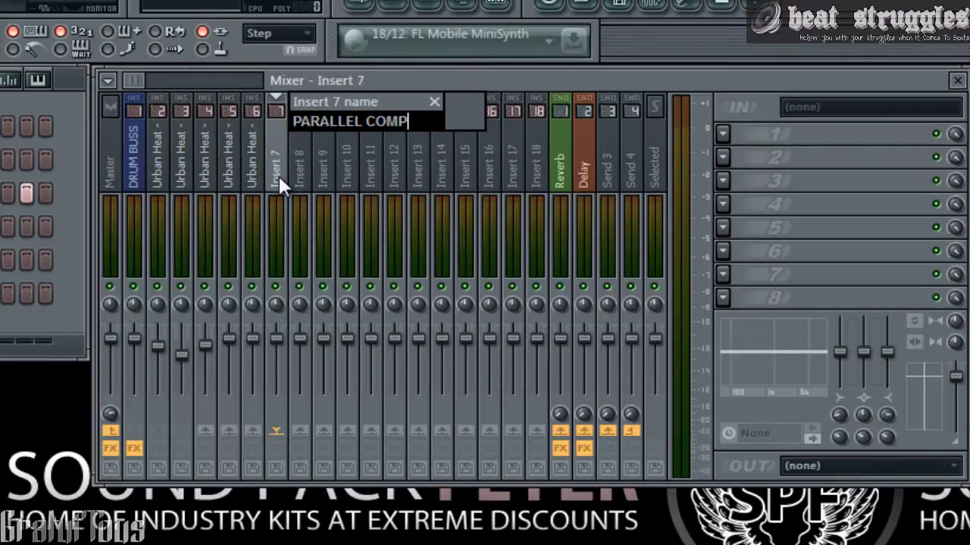
key("Return")
- Move the PARALLEL COMP. mixer track directly beside DRUM BUSS and check the routing of V.Kick, DRUM BUSS and PARALLEL COMP
key("alt+Left")
key("alt+Left")
key("alt+Left")
key("alt+Left")
key("alt+Left")
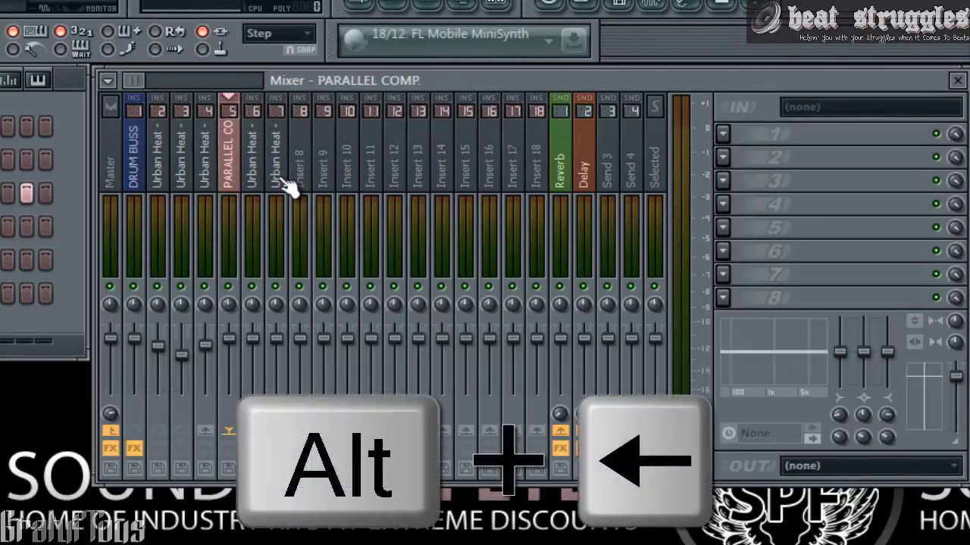
left_click(186, 161)
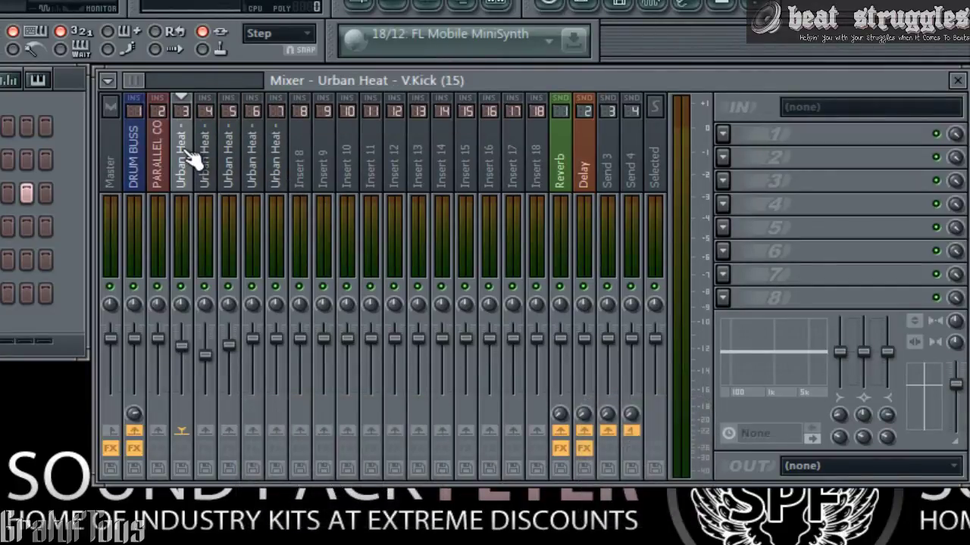
left_click(148, 152)
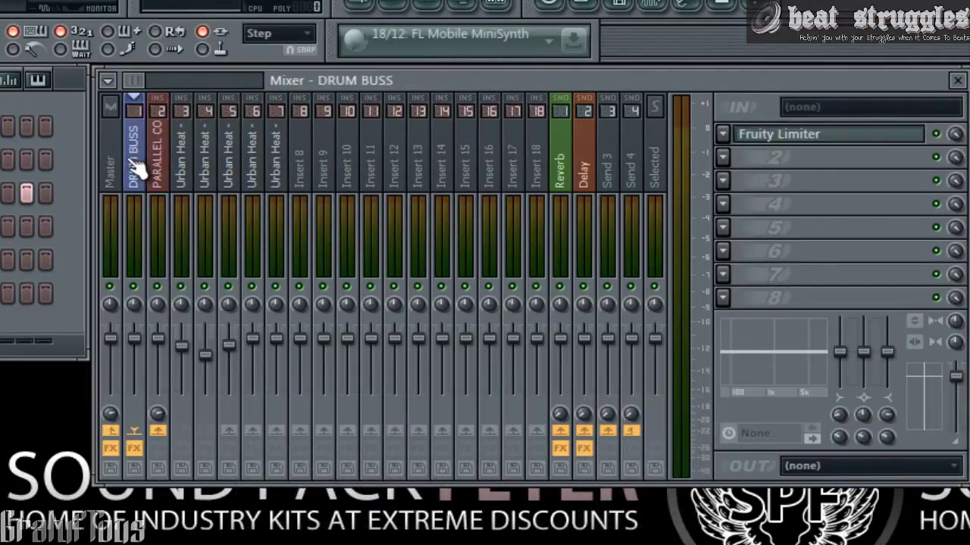
left_click(168, 159)
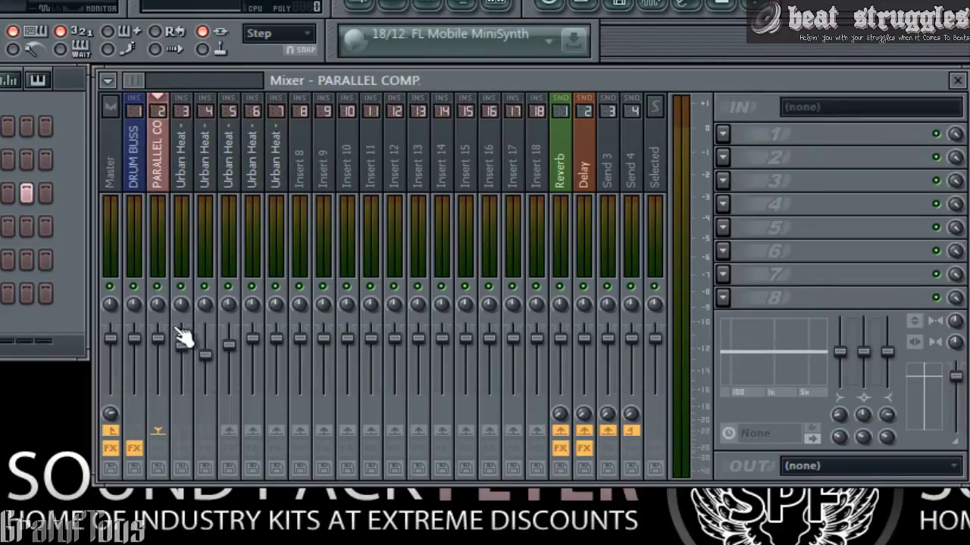
- Pull the PARALLEL COMP. fader almost fully down, play the drum pattern, and raise the fader to slightly below its default level
left_click_drag(157, 339, 157, 391)
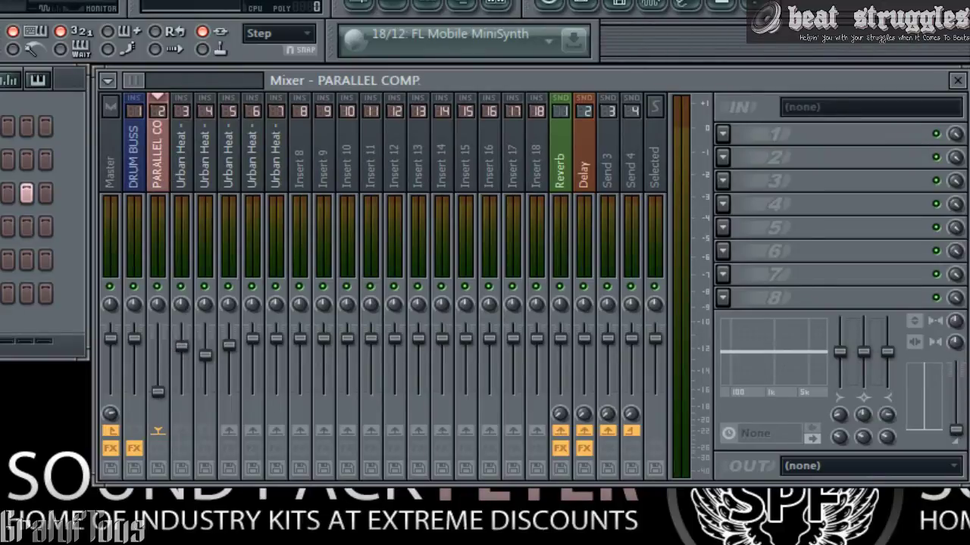
key("space")
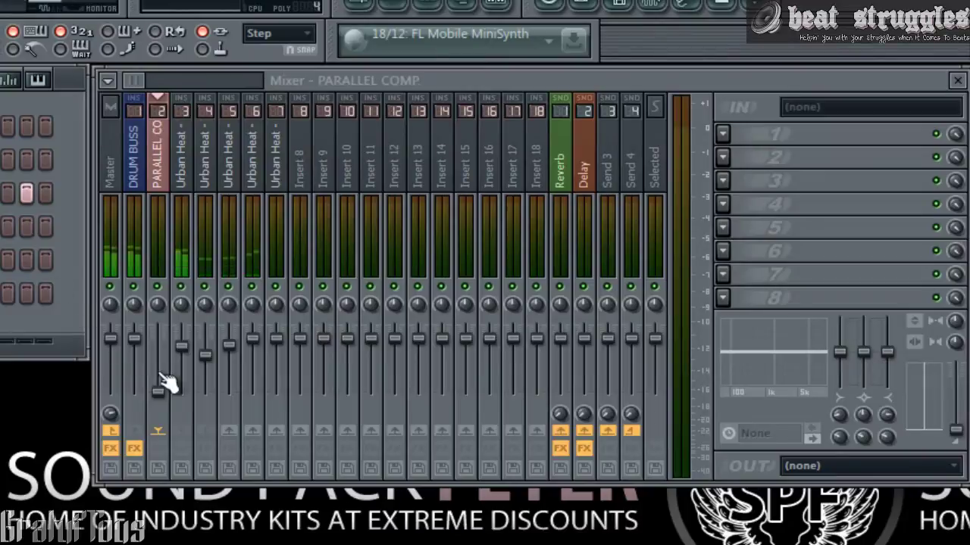
left_click_drag(167, 402, 176, 316)
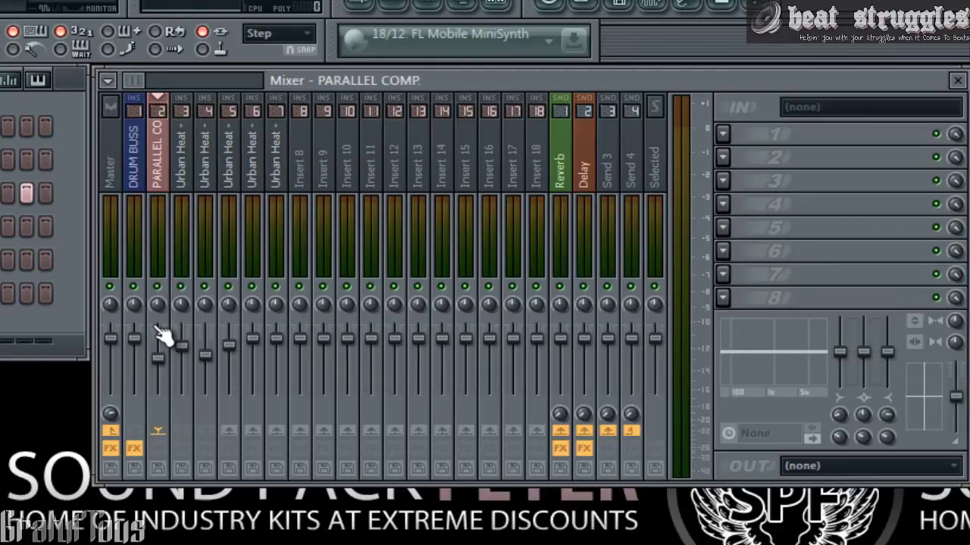
- Load Fruity Parametric EQ 2 into the first effect slot of the V.Kick track and bring its window into view
left_click(185, 179)
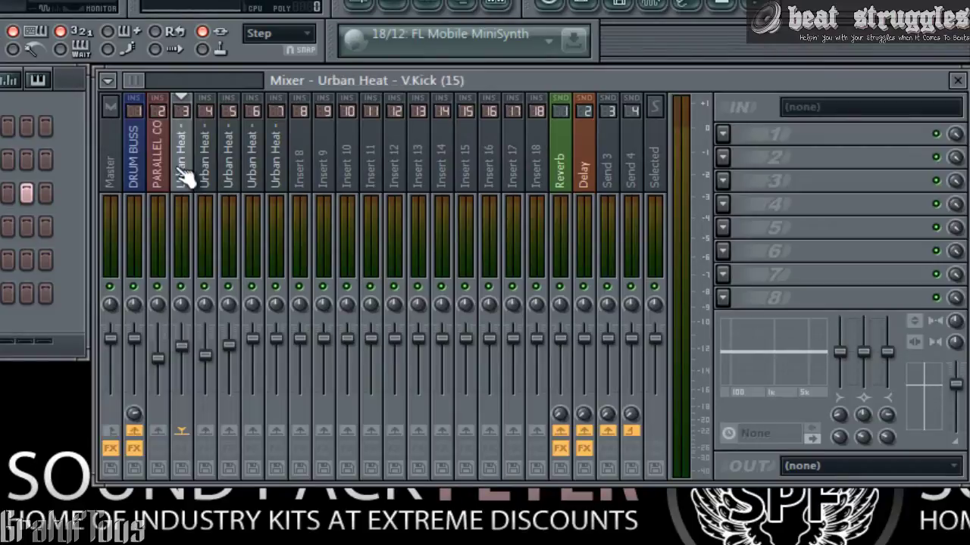
left_click(731, 151)
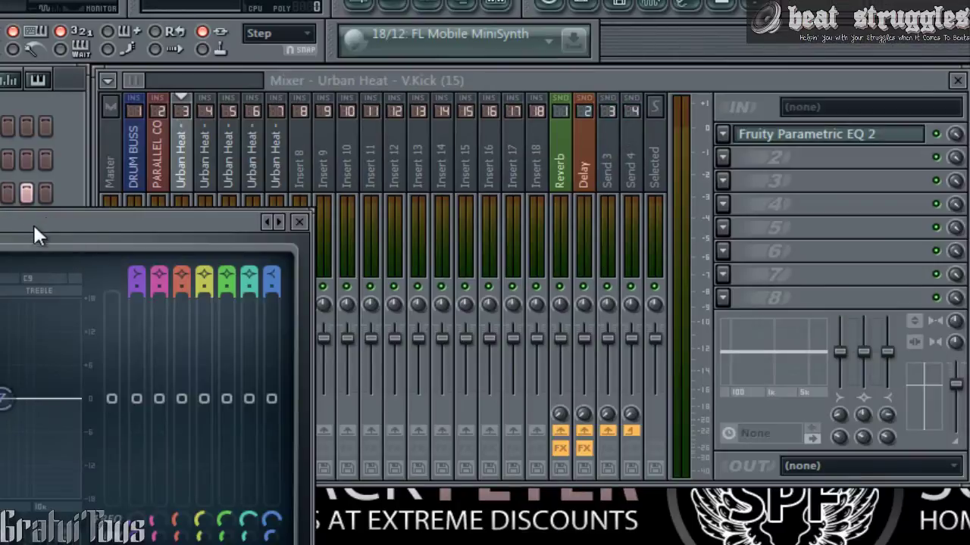
left_click_drag(32, 223, 169, 152)
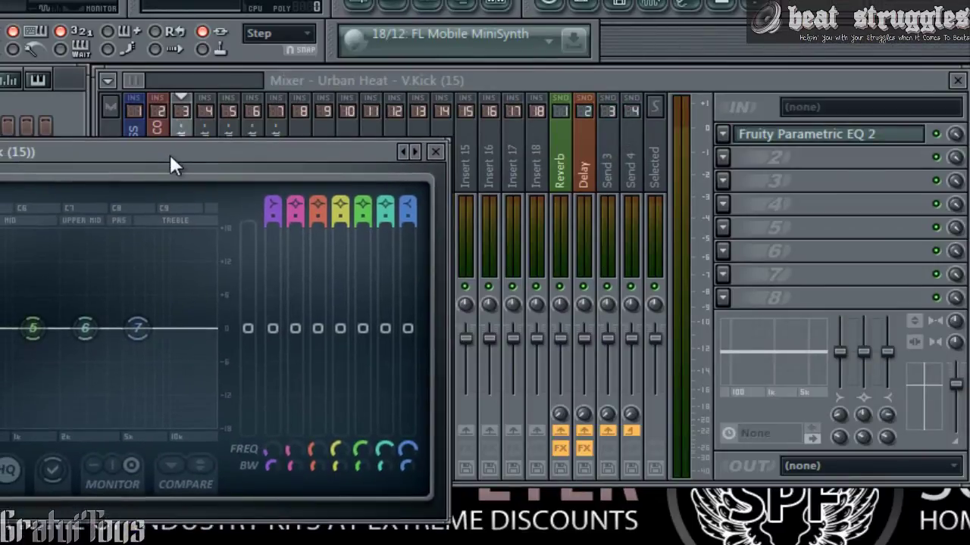
left_click(771, 161)
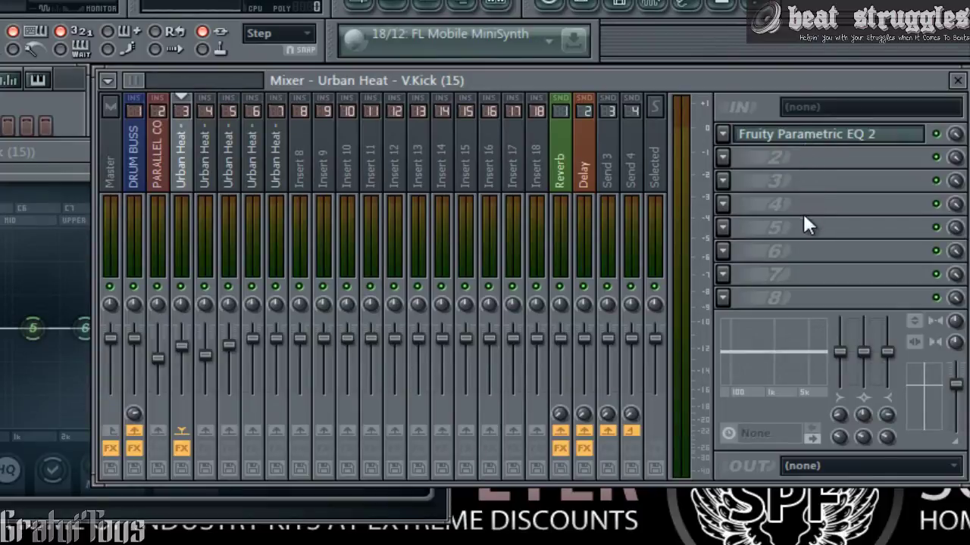
left_click(833, 138)
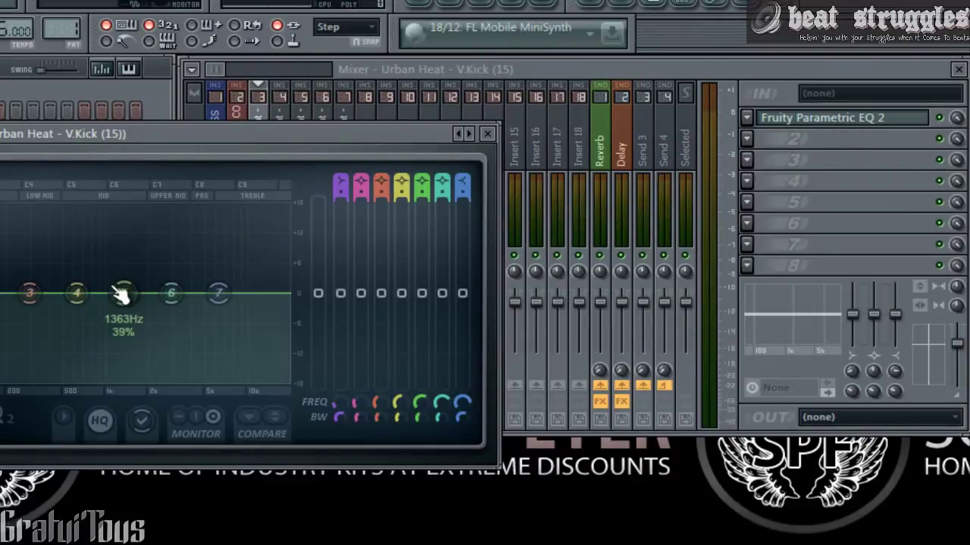
- Cut band 4 and boost band 6 in the V.Kick track's Fruity Parametric EQ 2
left_click_drag(76, 294, 83, 350)
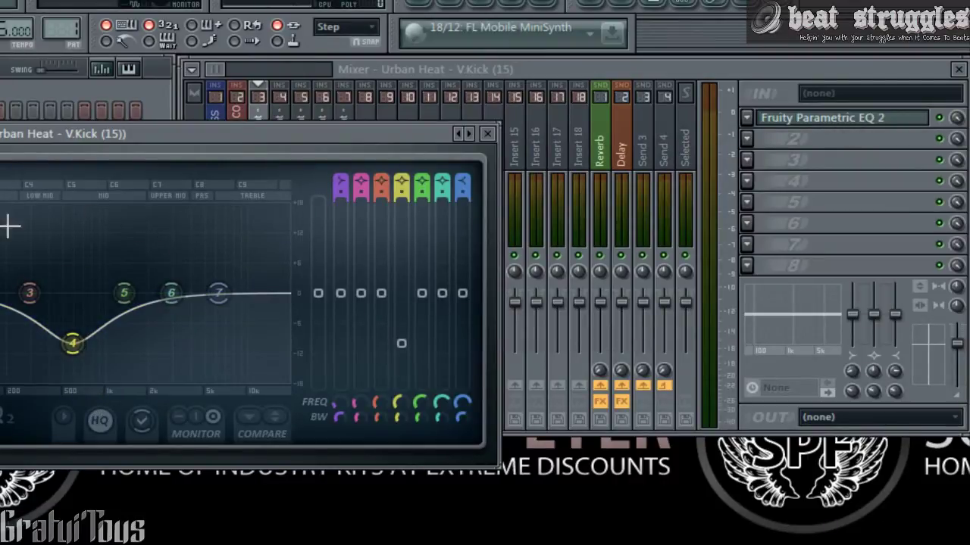
left_click(785, 149)
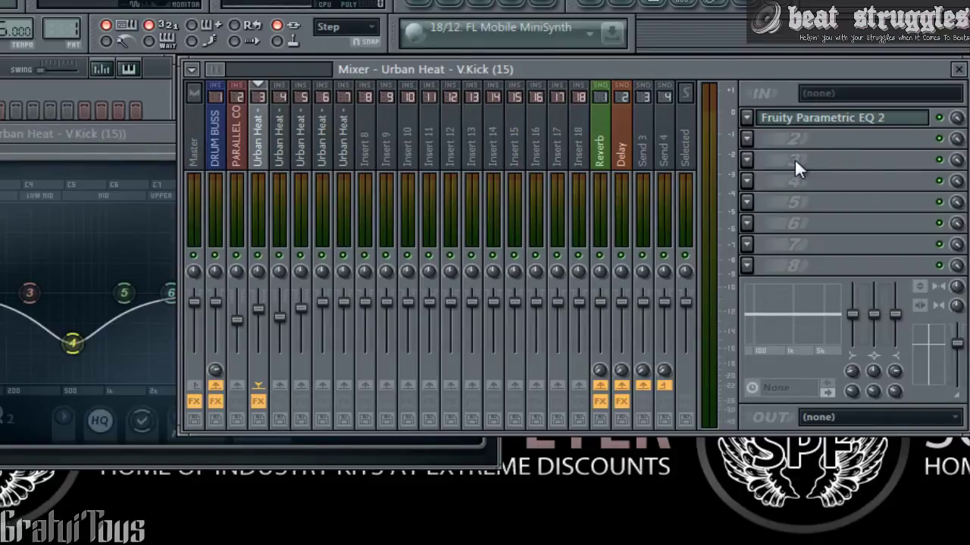
left_click_drag(149, 136, 45, 172)
mouse_move(93, 334)
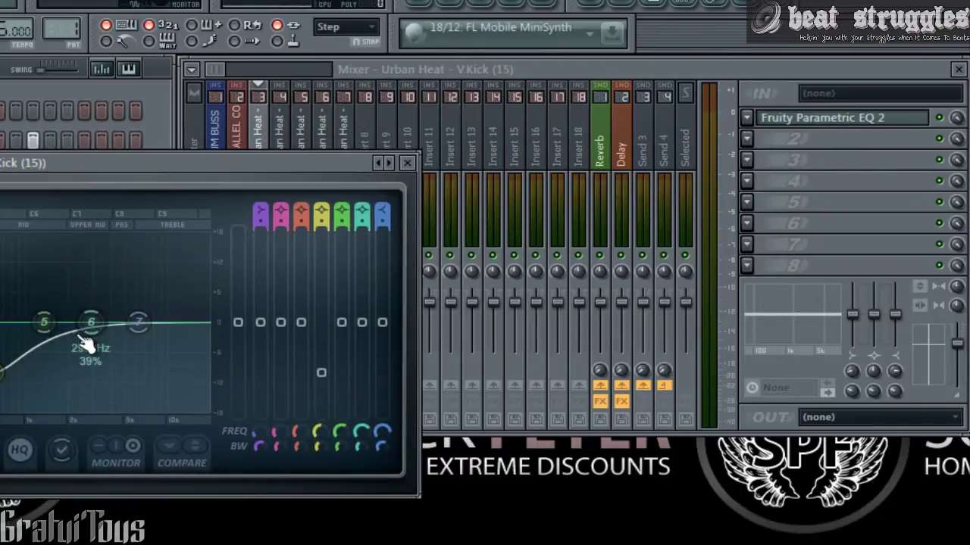
left_click_drag(92, 334, 88, 279)
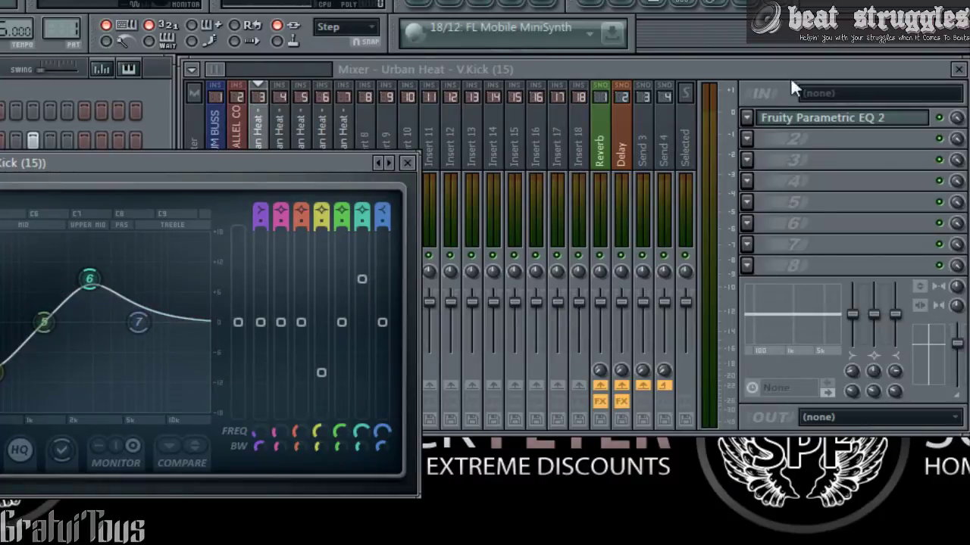
- Copy the V.Kick track's Fruity Parametric EQ 2 with its settings into the third effect slot
left_click(791, 85)
left_click(748, 118)
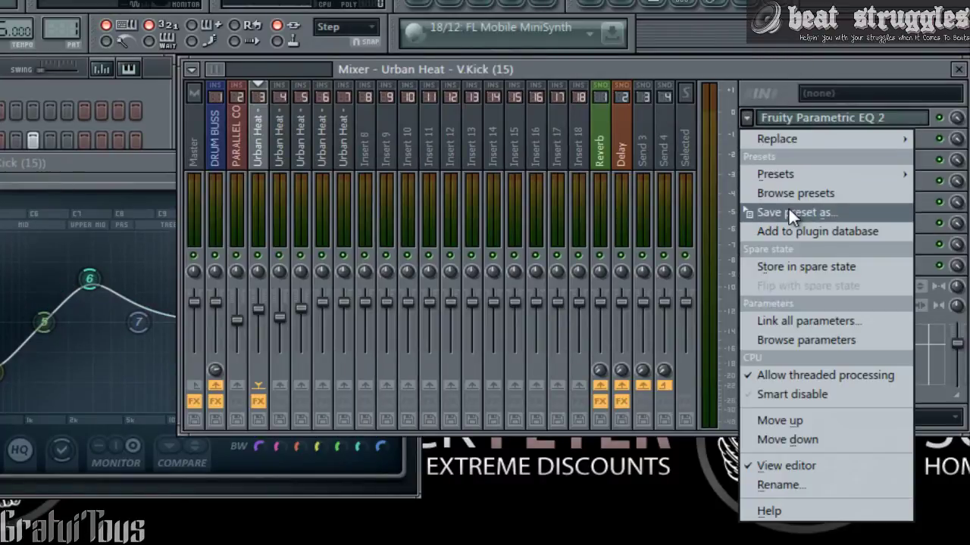
left_click(790, 212)
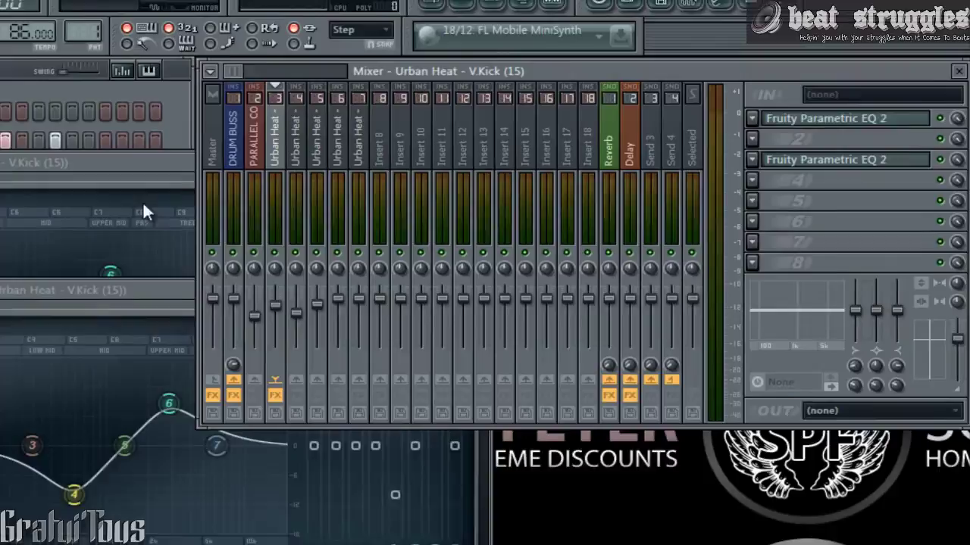
- Reset band 6 in the first-slot EQ and band 4 in the third-slot EQ, leaving one cut and one boost
left_click(118, 209)
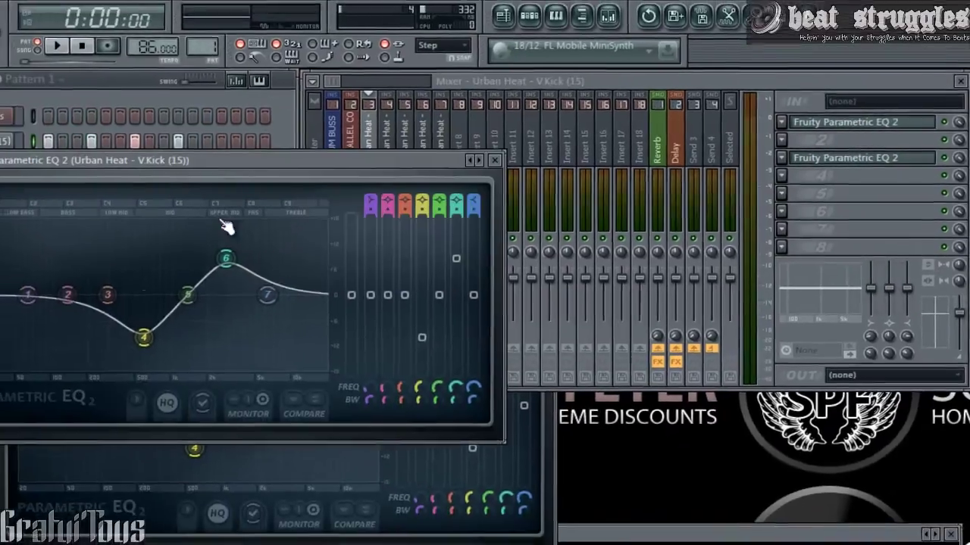
right_click(89, 276)
left_click(114, 313)
left_click(41, 462)
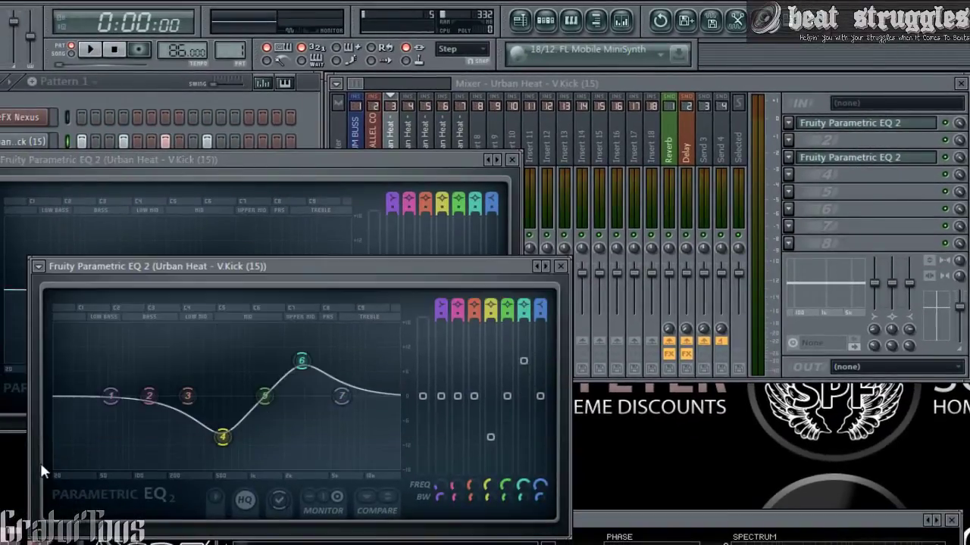
right_click(221, 437)
left_click(247, 458)
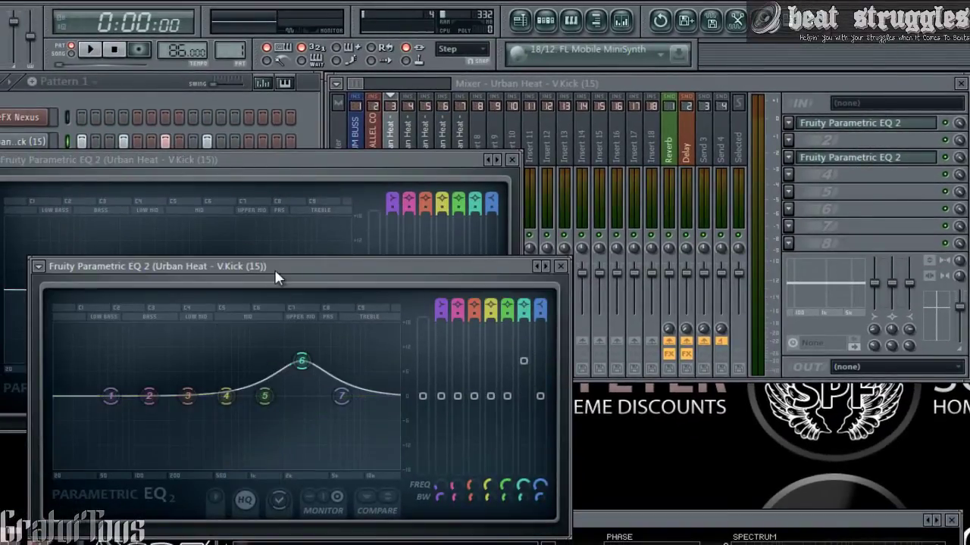
- Arrange the two Fruity Parametric EQ 2 windows around the mixer and compare the cutting and boosting EQs in the V.Kick chain
left_click_drag(274, 269, 528, 366)
left_click(841, 127)
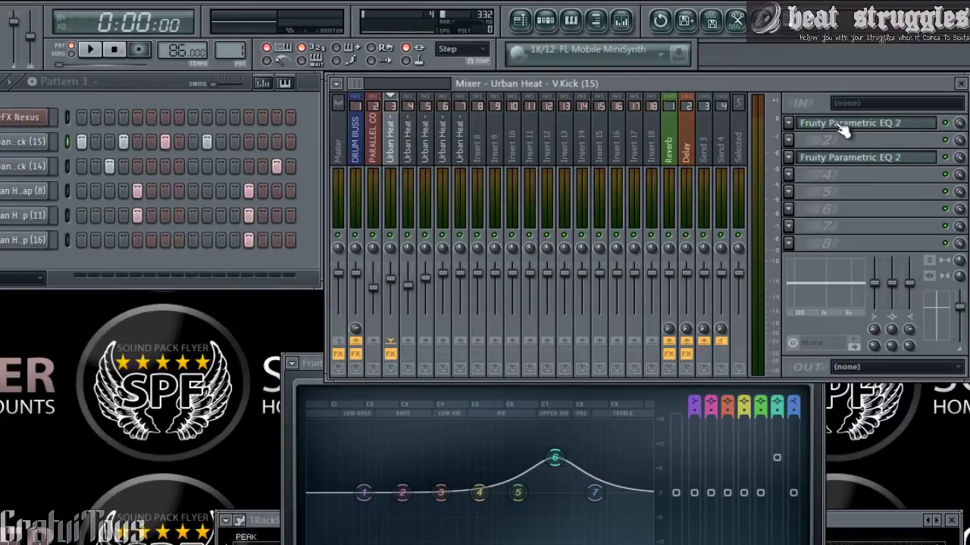
left_click(842, 129)
left_click(829, 137)
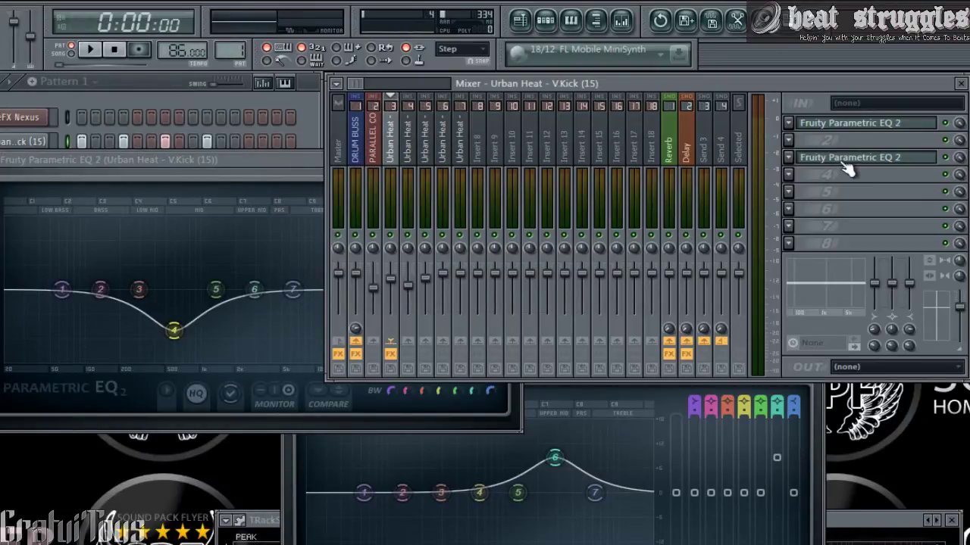
left_click(845, 160)
left_click(842, 162)
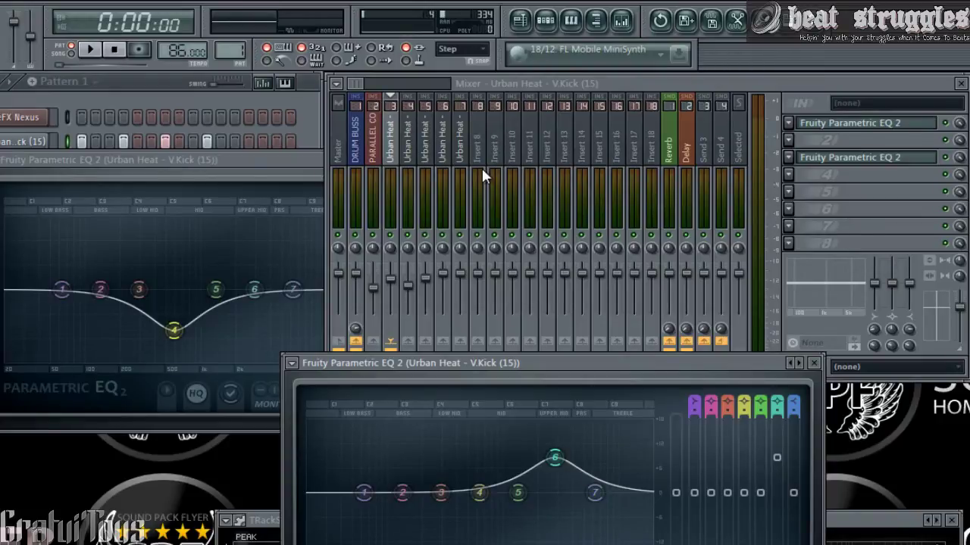
- Examine the PARALLEL COMP. and DRUM BUSS tracks and return to the V.Kick track's boosting EQ
left_click(373, 136)
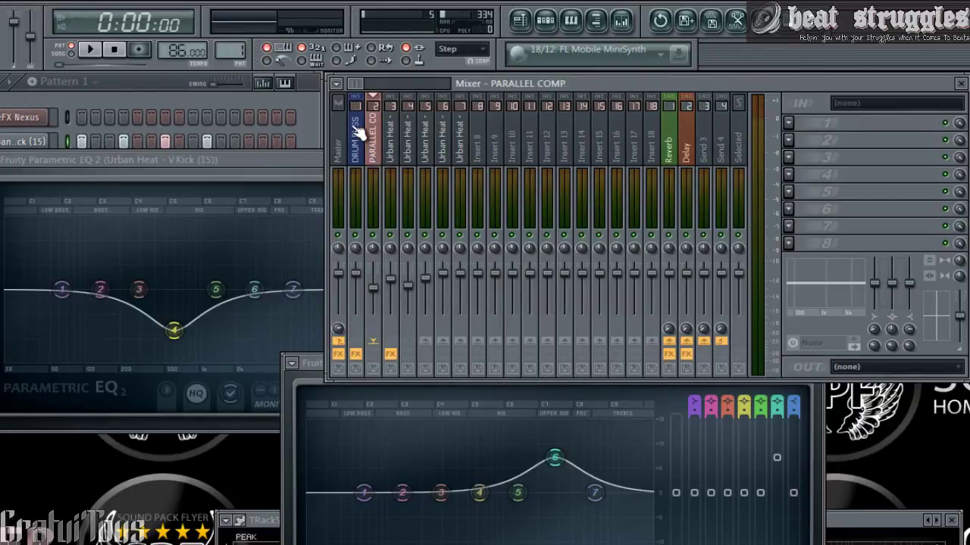
left_click(357, 135)
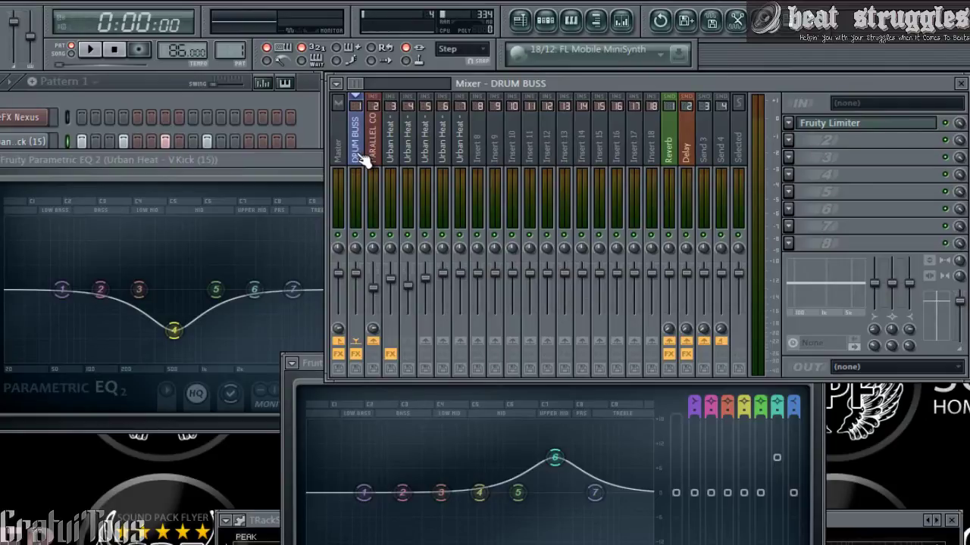
left_click(366, 386)
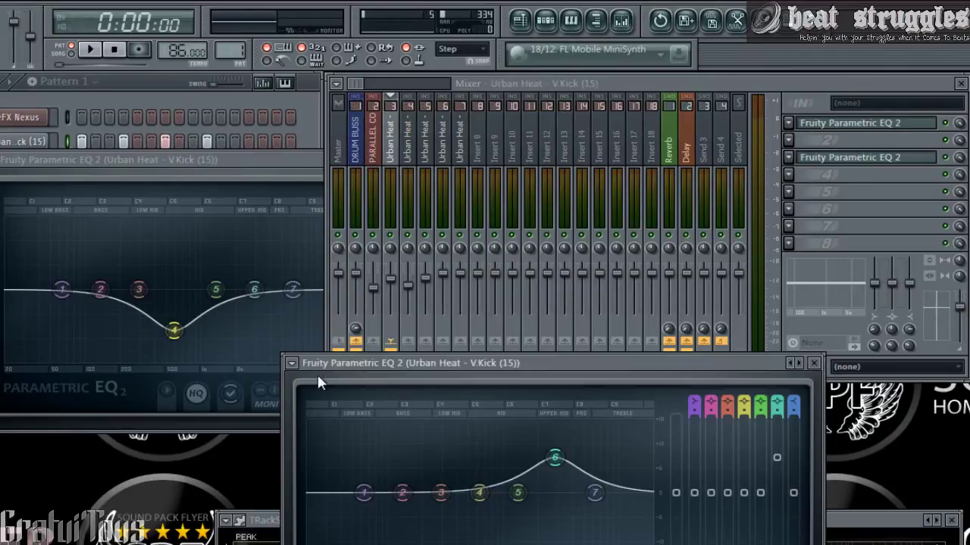
- Remove both Fruity Parametric EQ 2 plugins from the first and third effect slots of the V.Kick track
left_click(789, 124)
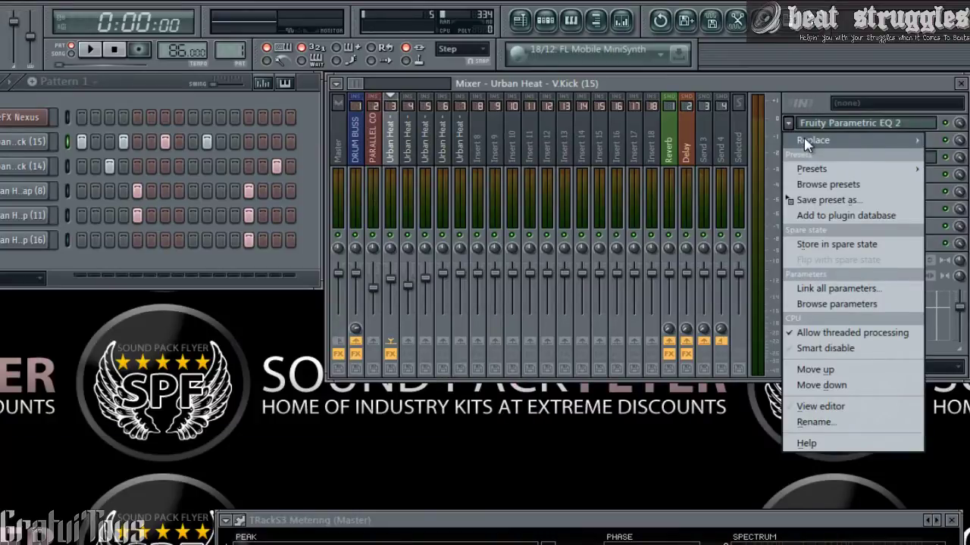
left_click(798, 163)
left_click(788, 157)
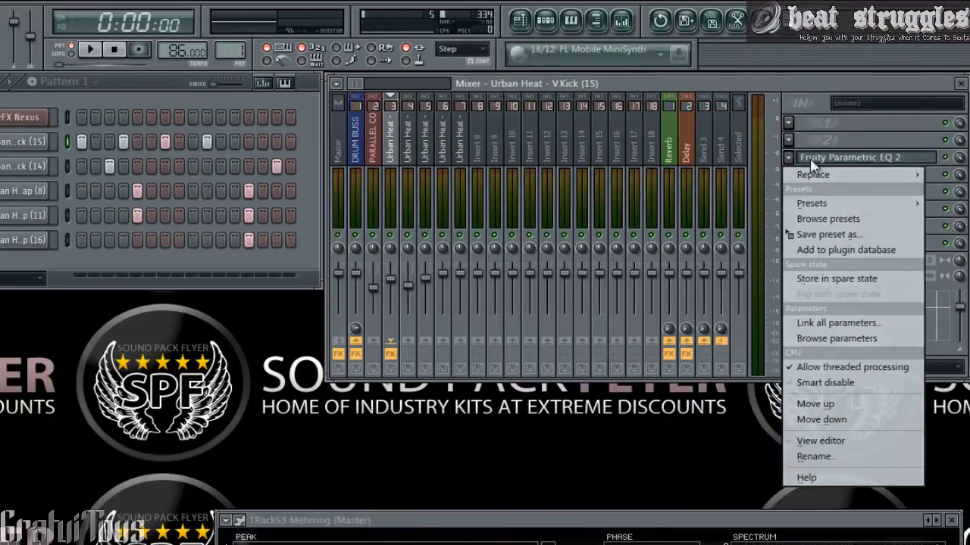
left_click(402, 156)
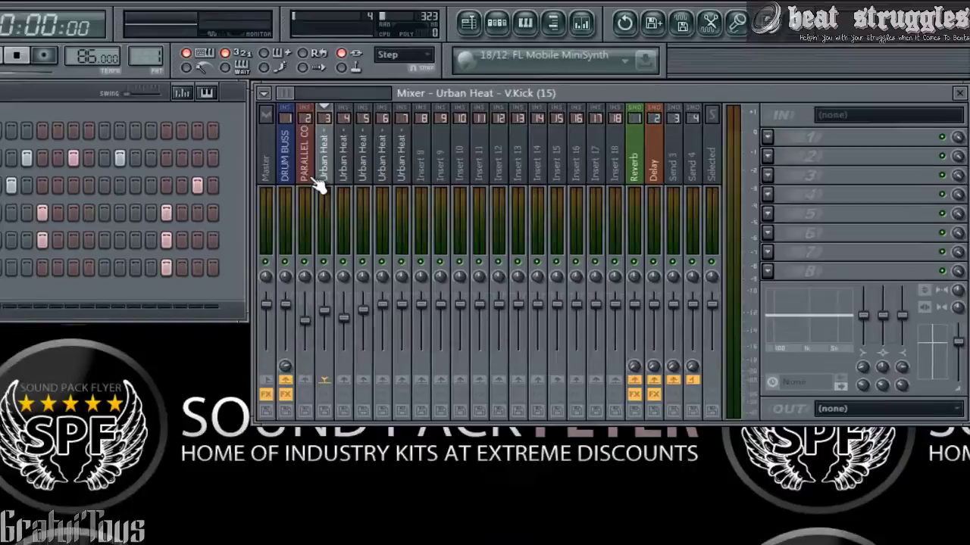
- Move the PARALLEL COMP. mixer track ahead of DRUM BUSS and check the routing of DRUM BUSS, the kicks and Clap (8)
left_click(310, 184)
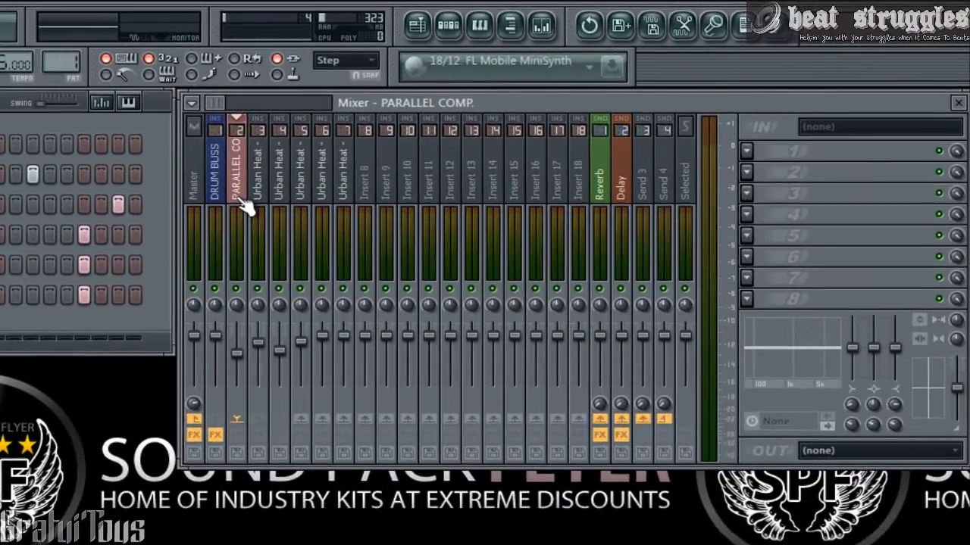
key("alt+Left")
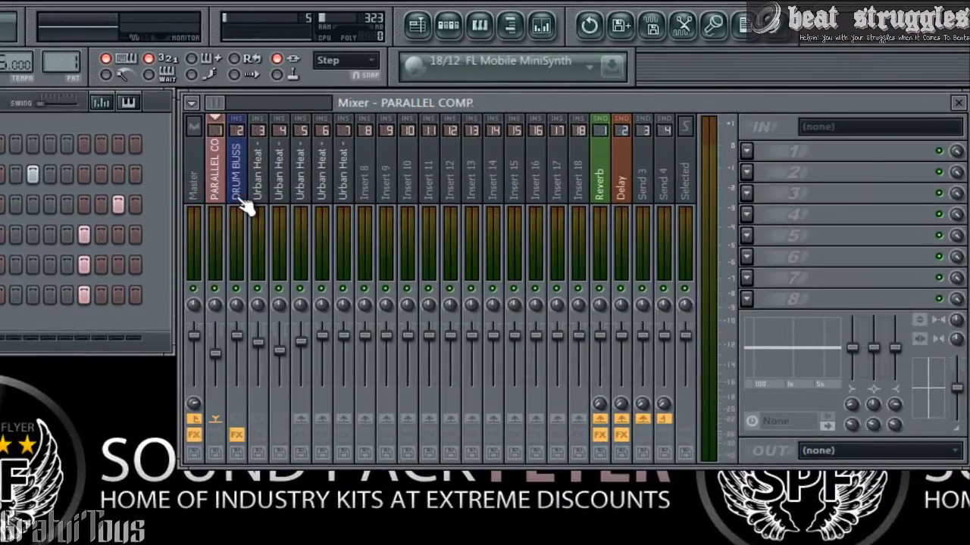
left_click(248, 199)
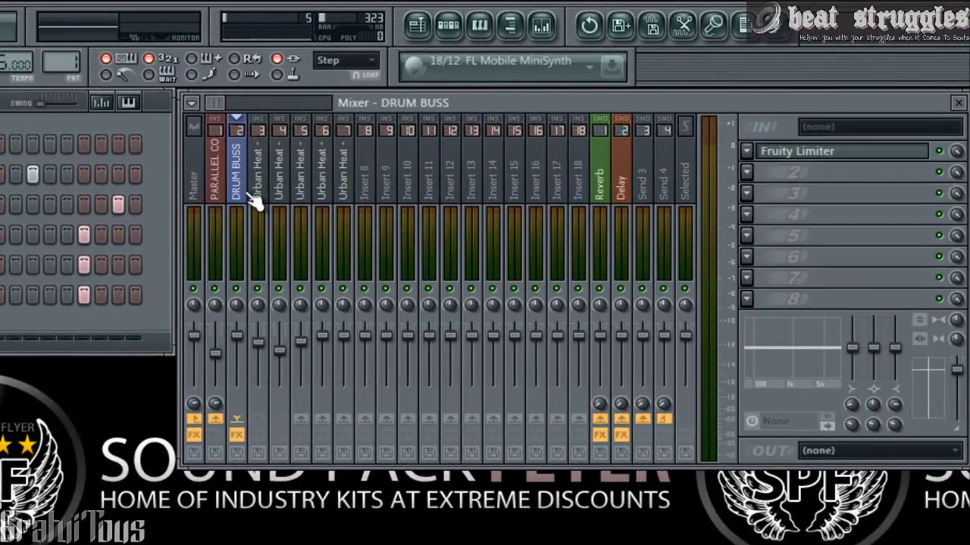
left_click(261, 191)
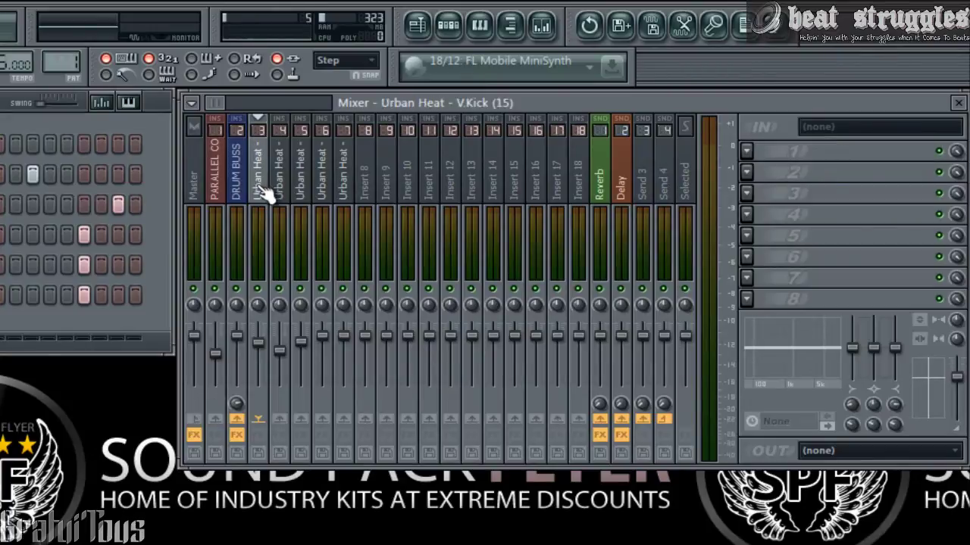
left_click(274, 189)
left_click(297, 198)
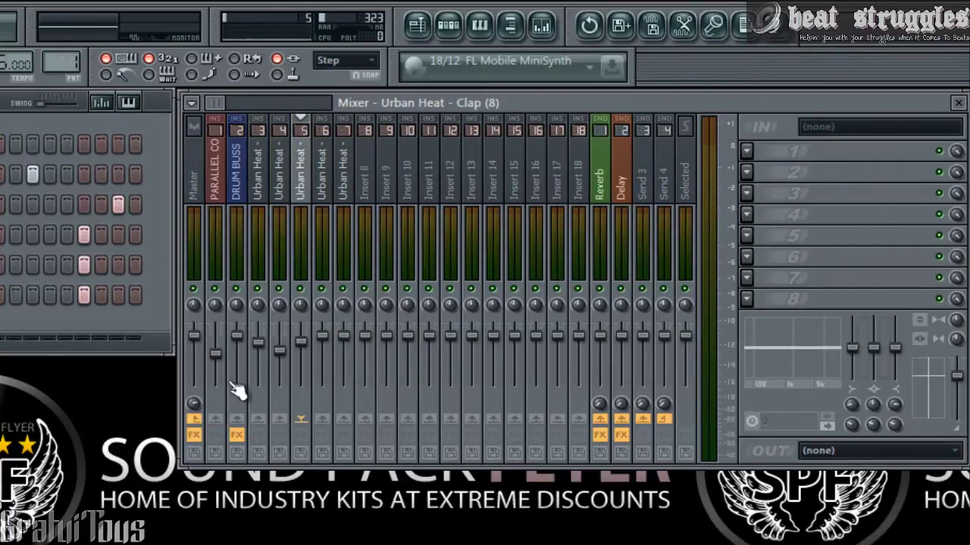
- Route the Clap (8), Clap (11) and Clap (16) mixer tracks to the DRUM BUSS track only
right_click(237, 432)
left_click(256, 430)
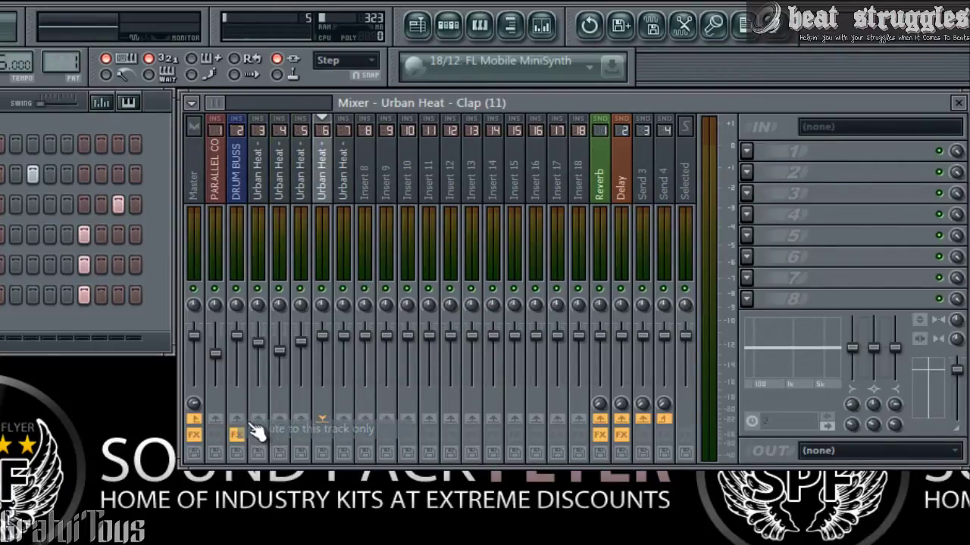
right_click(239, 426)
left_click(254, 428)
right_click(237, 420)
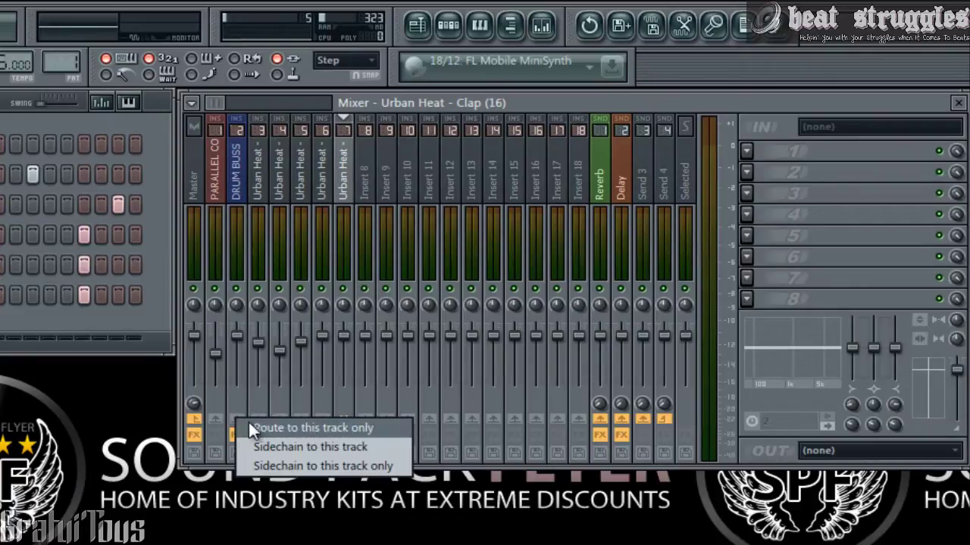
- Check the routing of DRUM BUSS and both V.Kick tracks, and pull the PARALLEL COMP. fader down to its minimum
left_click(241, 203)
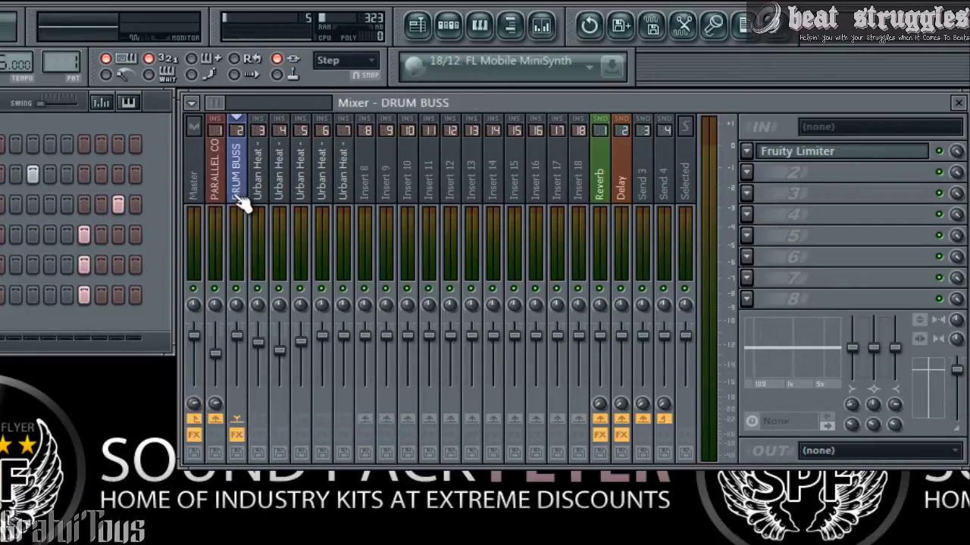
left_click(258, 189)
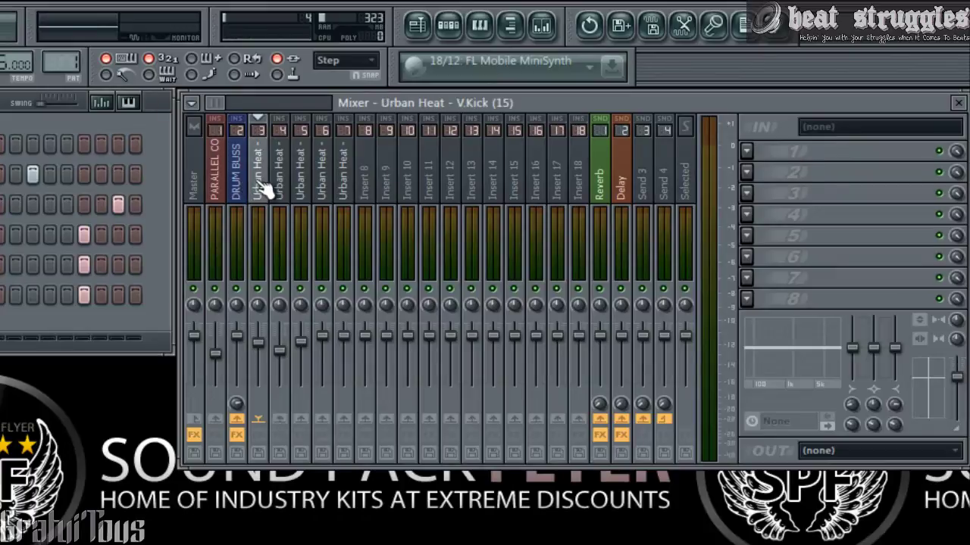
left_click(280, 189)
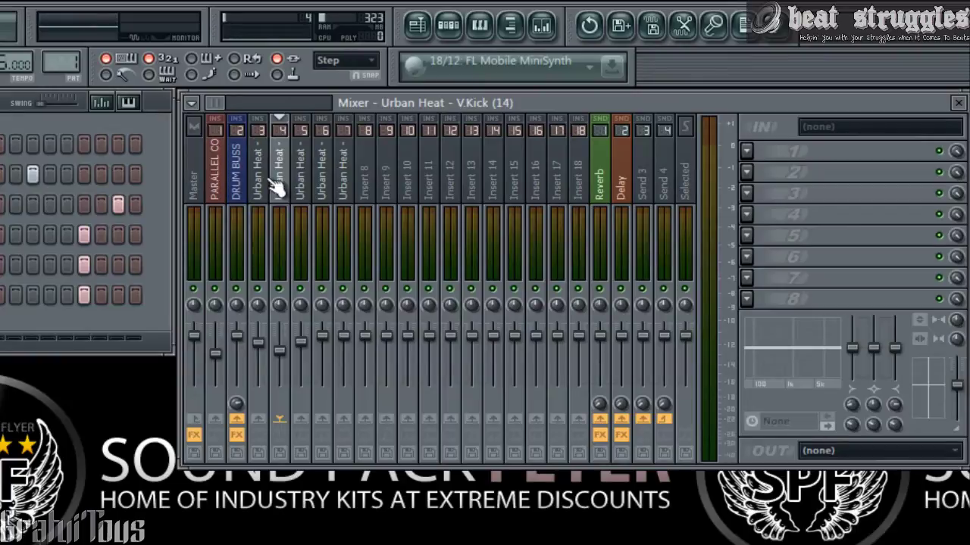
left_click(216, 189)
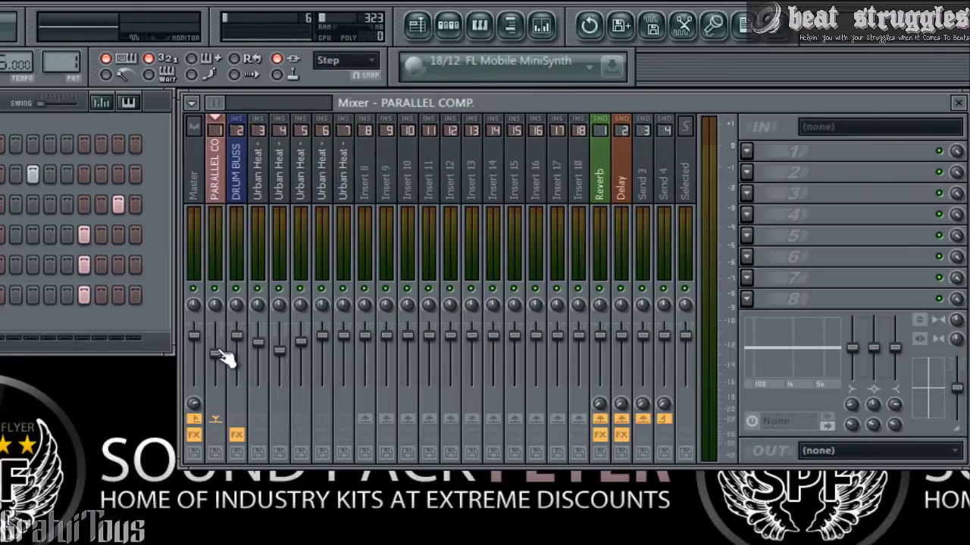
left_click_drag(220, 355, 205, 426)
- Check the clap and kick routing and reset the level of the DRUM BUSS send to PARALLEL COMP
left_click(351, 194)
left_click(310, 202)
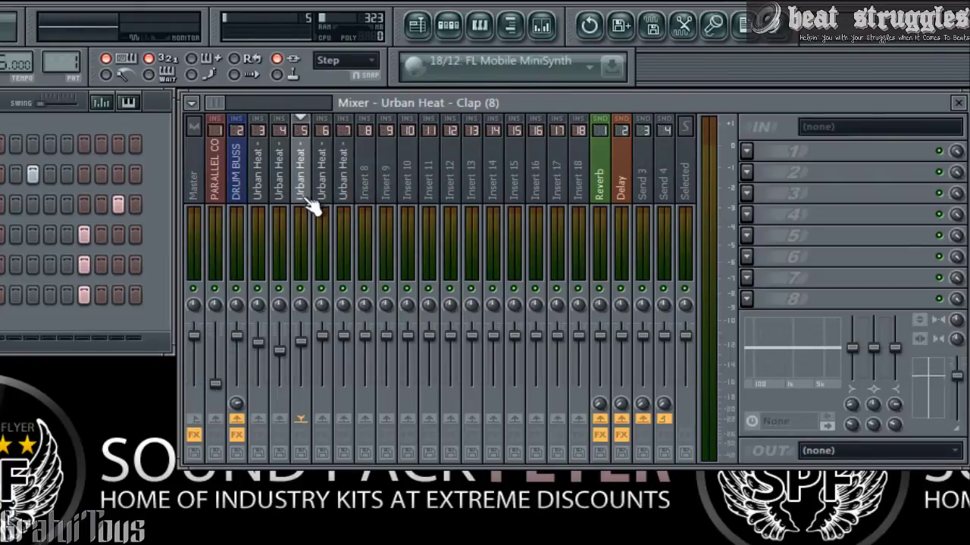
left_click(276, 203)
left_click(237, 165)
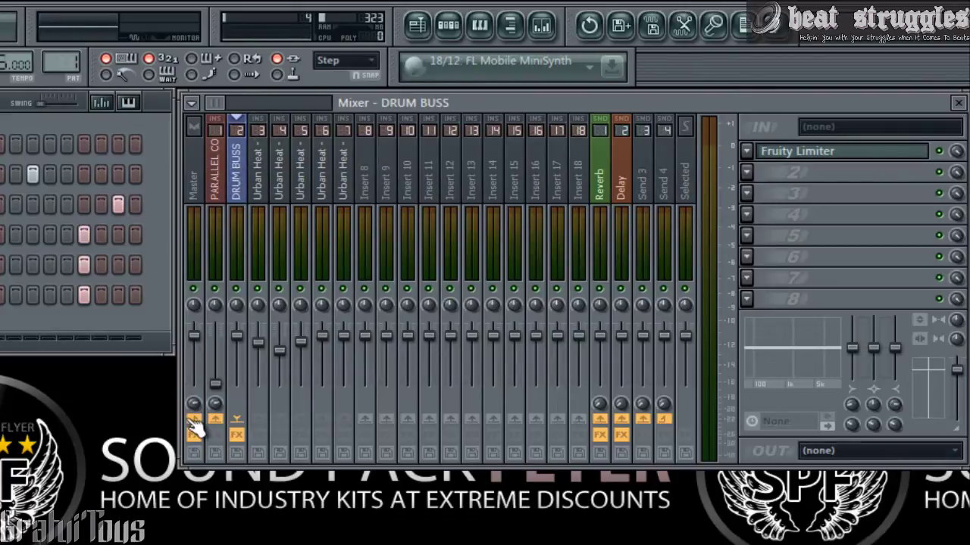
left_click(216, 419)
left_click(216, 419)
right_click(219, 405)
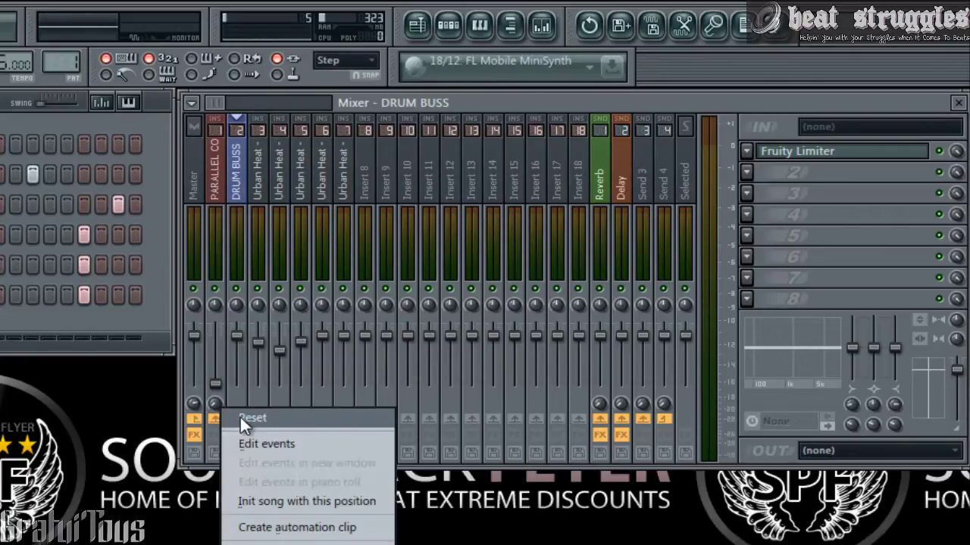
left_click(241, 417)
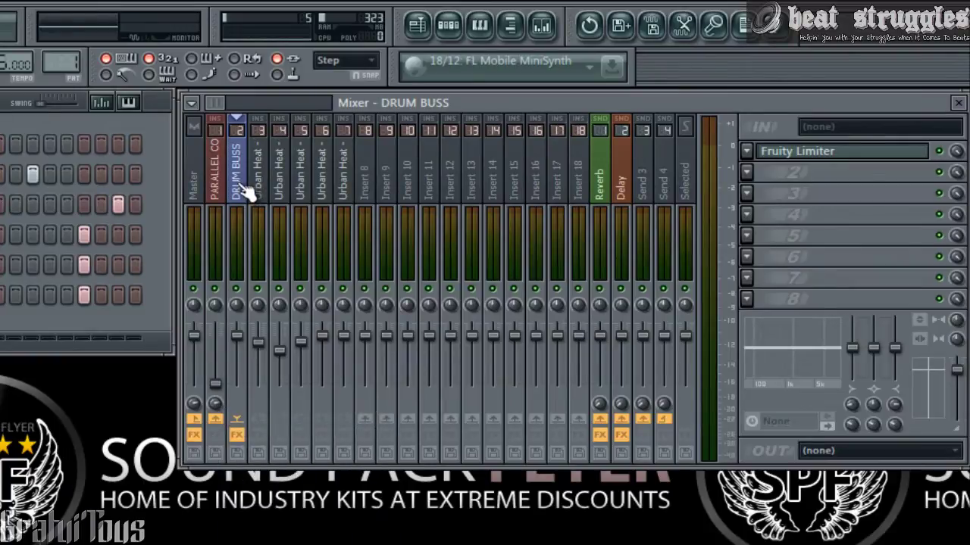
- Raise the PARALLEL COMP. fader slightly and load FabFilter Pro-Q into the track's first effect slot
left_click(221, 179)
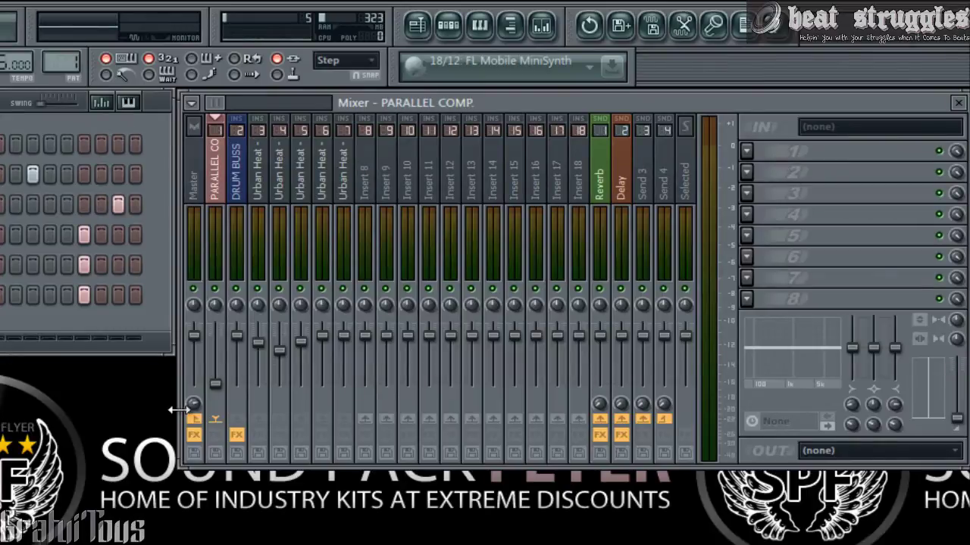
left_click_drag(226, 388, 229, 361)
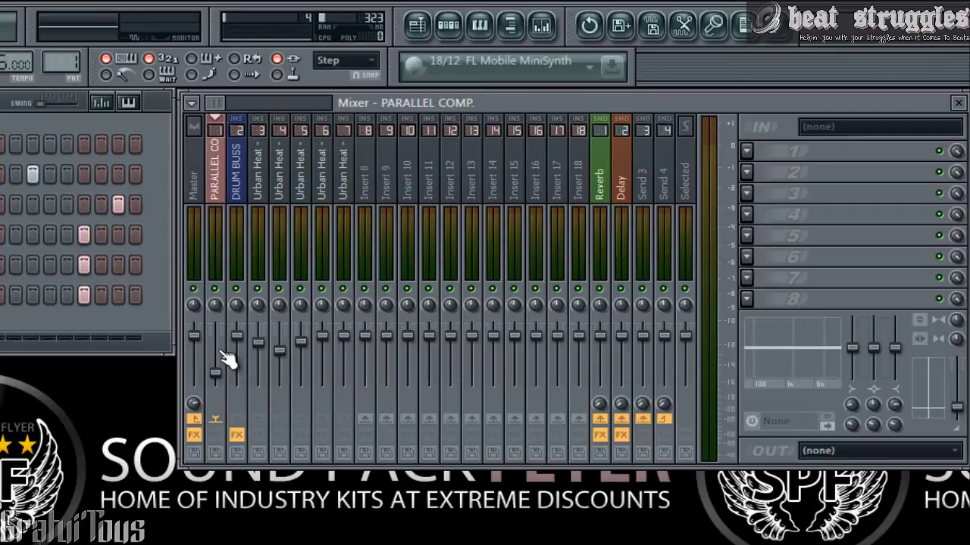
left_click_drag(241, 162, 344, 180)
left_click(220, 182)
left_click(757, 156)
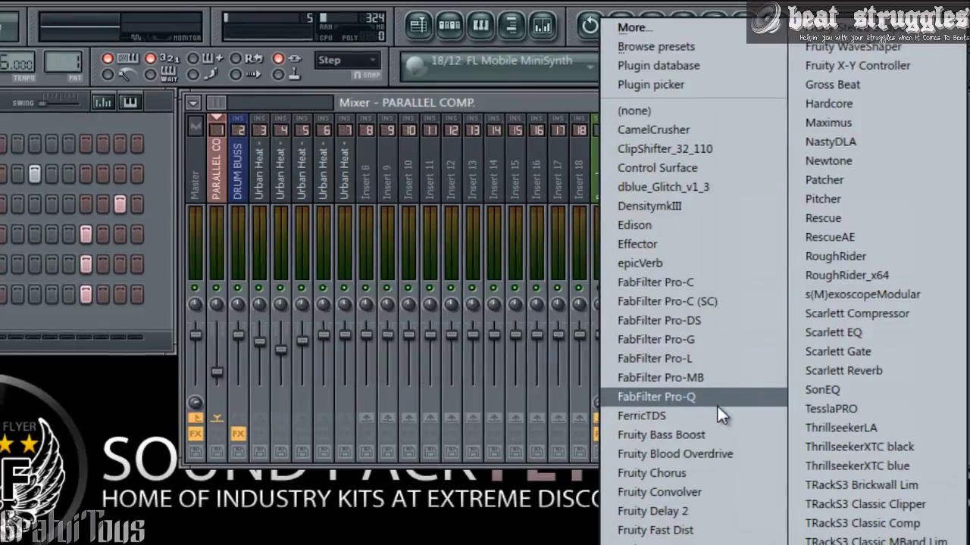
left_click(717, 400)
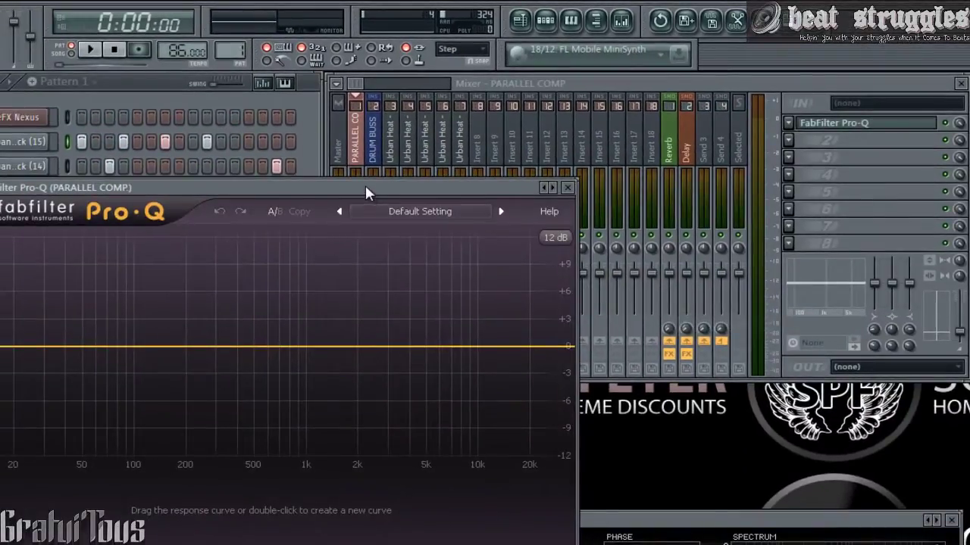
- Shape a low cut at about 525 Hz in the PARALLEL COMP. track's Pro-Q and close the plugin window
left_click(191, 406)
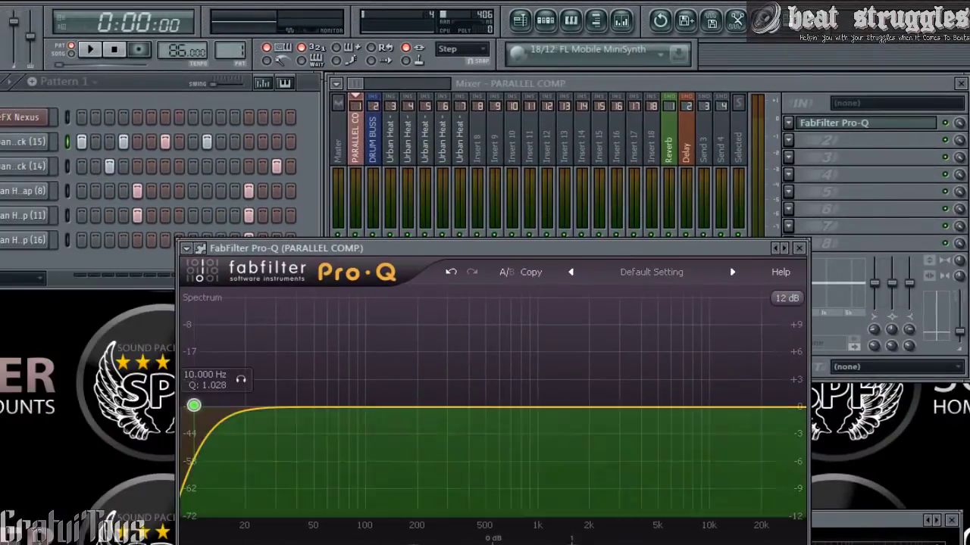
left_click_drag(194, 405, 490, 405)
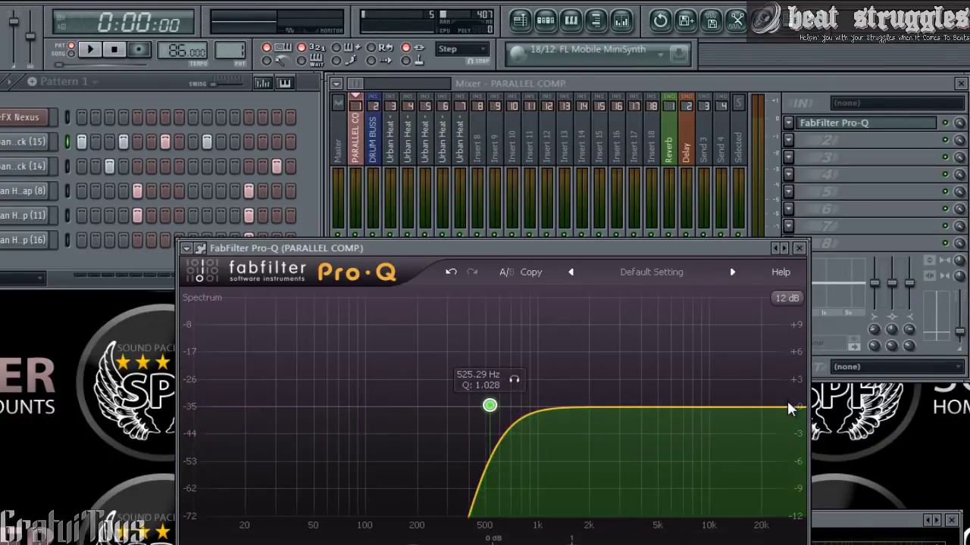
left_click_drag(753, 395, 624, 364)
key("Escape")
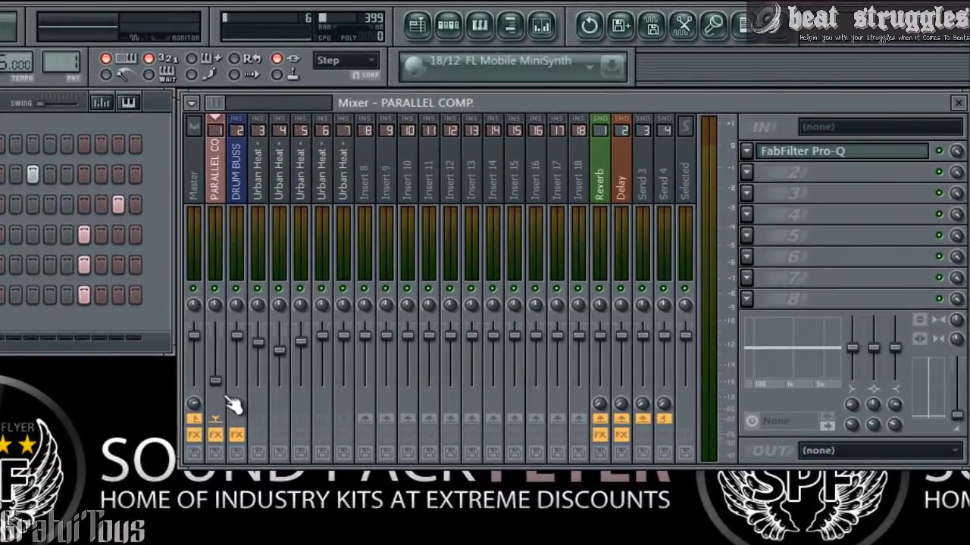
- Review the routing of the drum tracks, DRUM BUSS and PARALLEL COMP., and examine the high-frequency boost in the Pro-Q curve
left_click(325, 190)
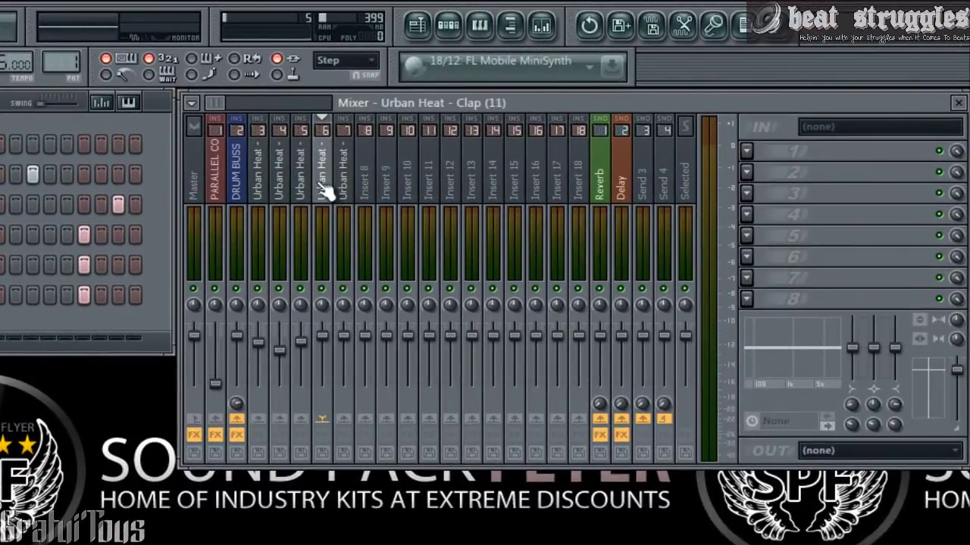
left_click(262, 188)
left_click(239, 188)
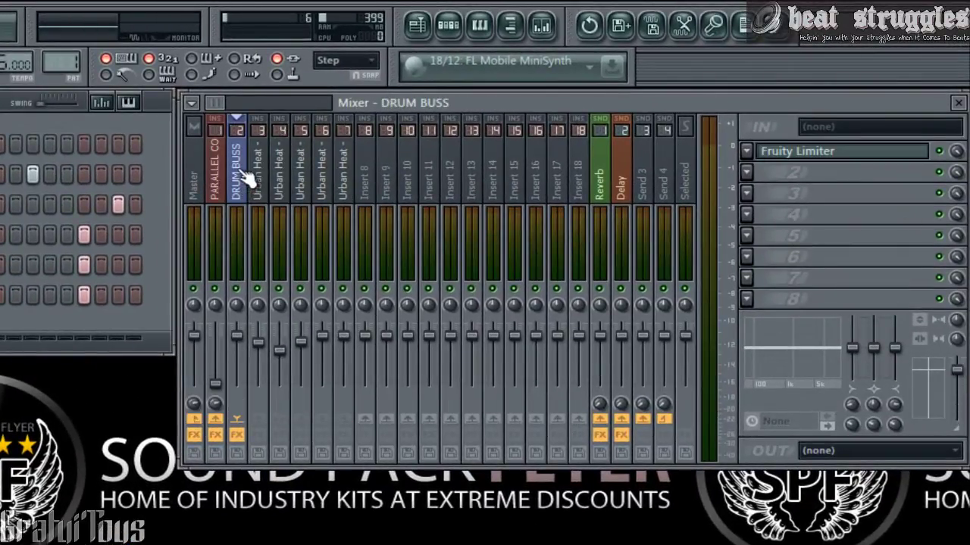
left_click(218, 182)
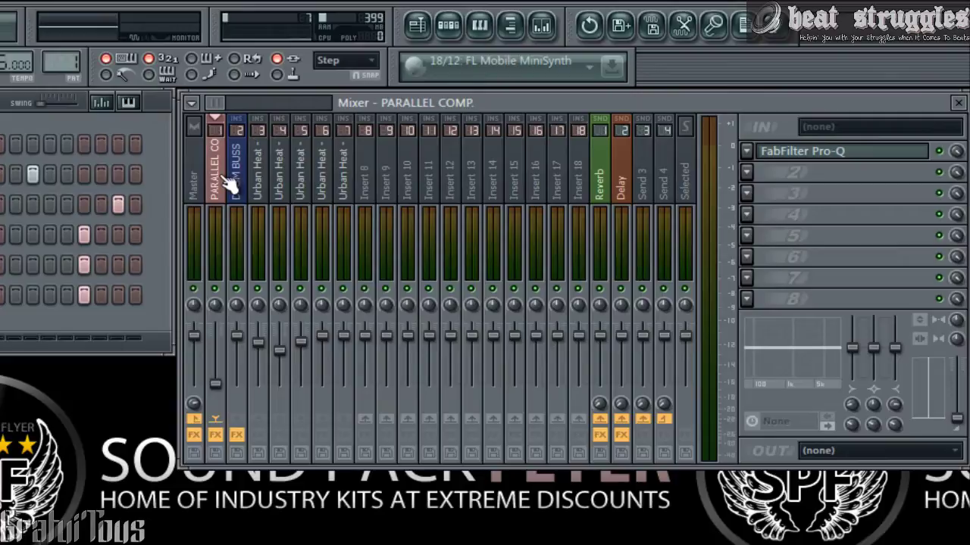
key("space")
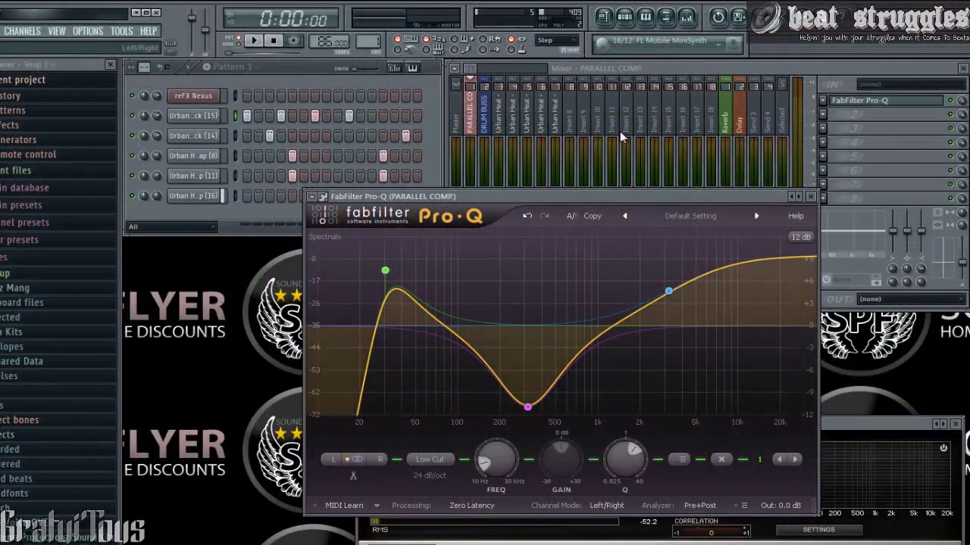
mouse_move(666, 291)
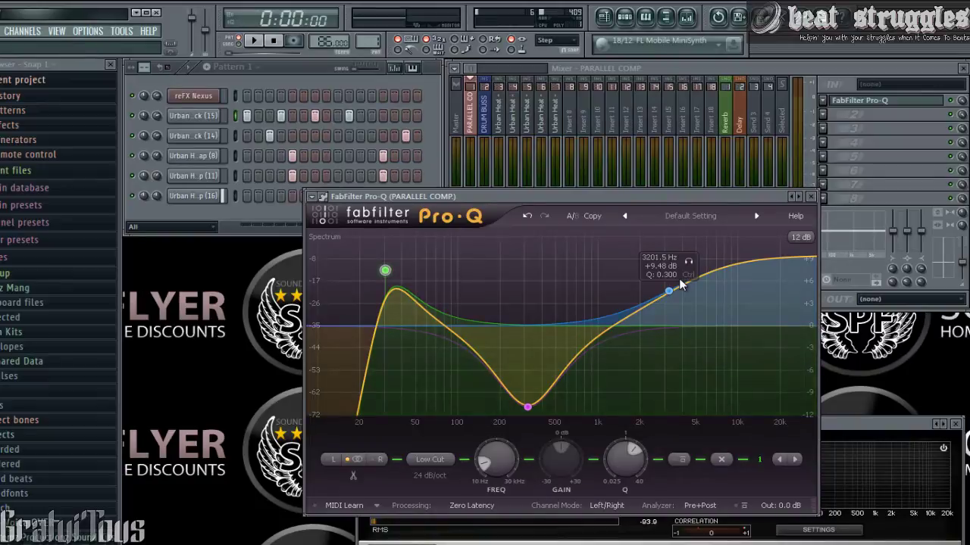
key("Escape")
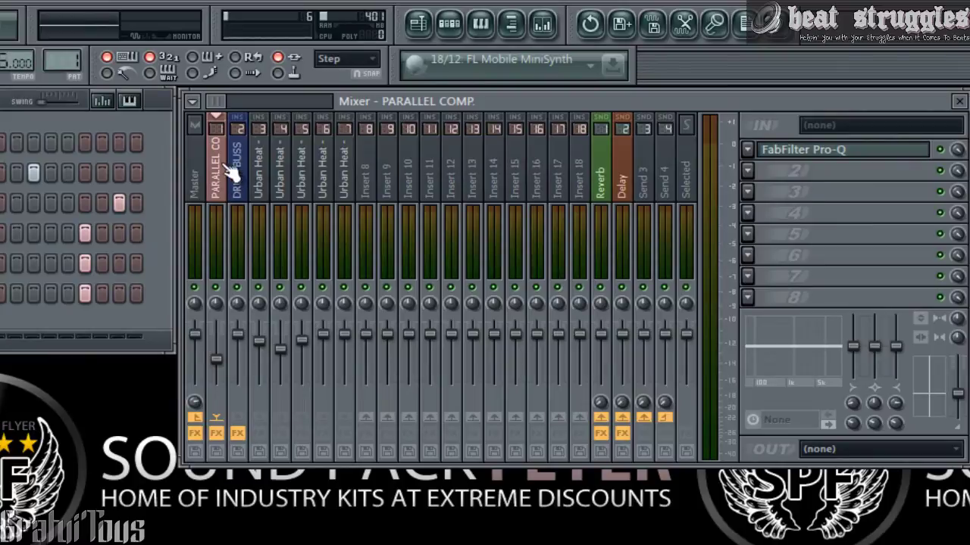
- Lower the PARALLEL COMP. fader slightly and replace its FabFilter Pro-Q with CamelCrusher
left_click(244, 173)
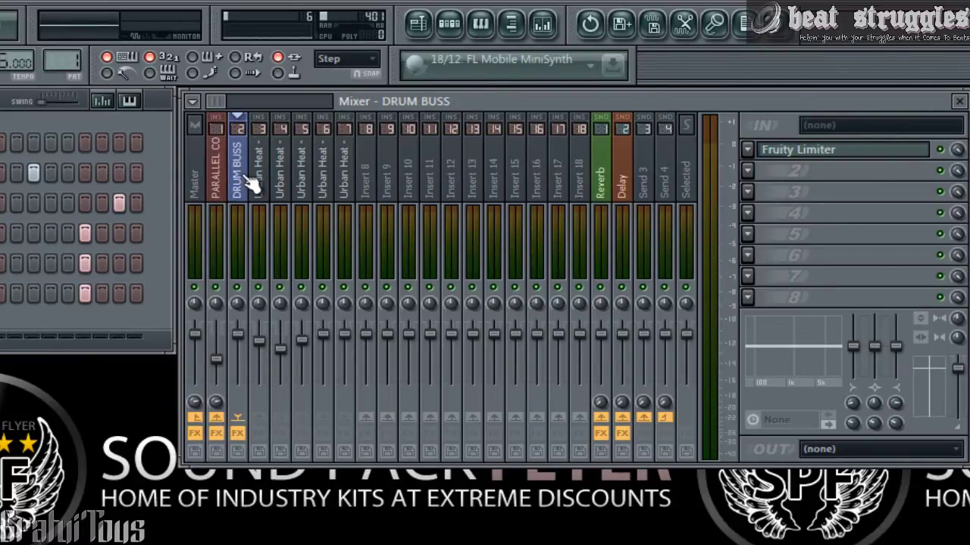
key("Left")
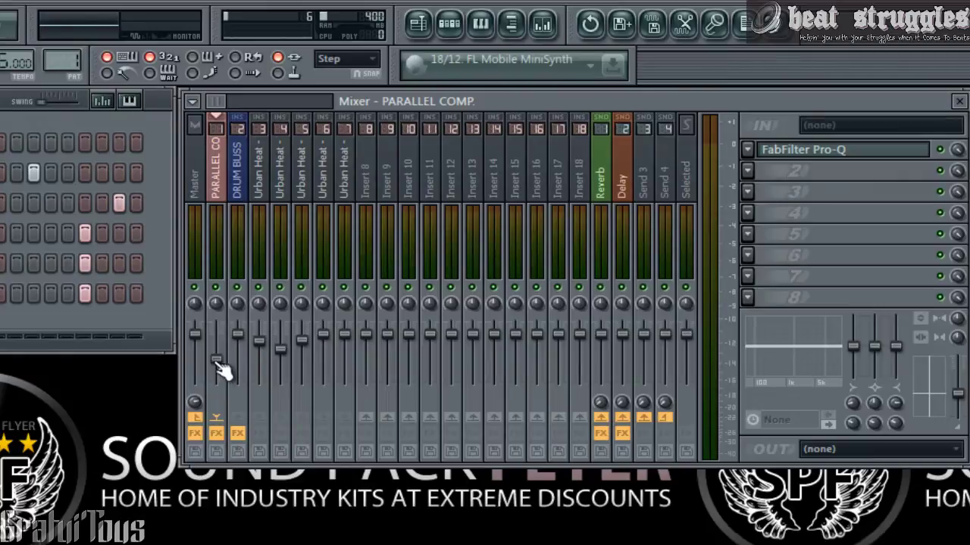
mouse_move(217, 359)
left_mouse_down()
mouse_move(221, 344)
mouse_move(219, 401)
mouse_move(219, 362)
left_mouse_up()
left_click(747, 149)
mouse_move(758, 162)
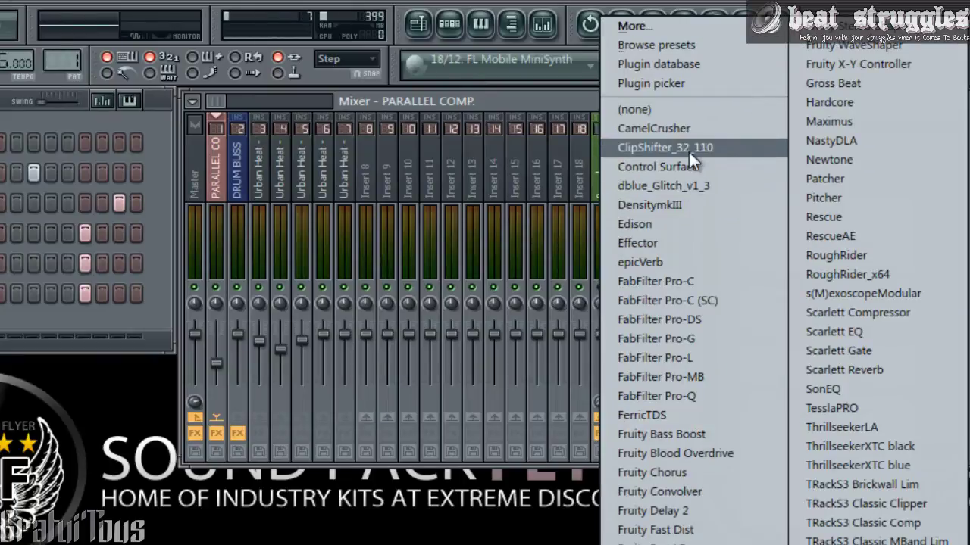
left_click(692, 132)
left_click_drag(173, 295, 272, 251)
- Replace CamelCrusher on the PARALLEL COMP. track with Fruity Fast Dist and place its window over the mixer
left_click(747, 149)
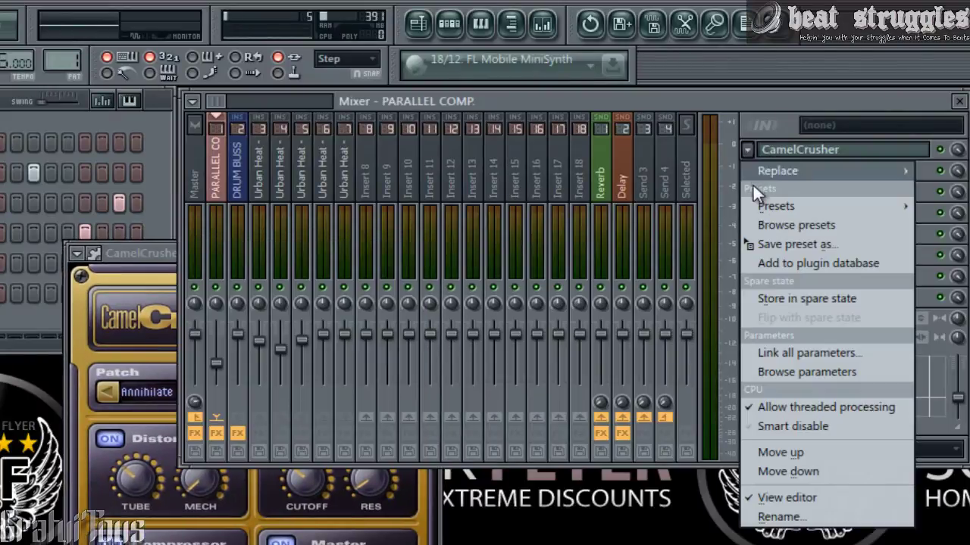
mouse_move(775, 172)
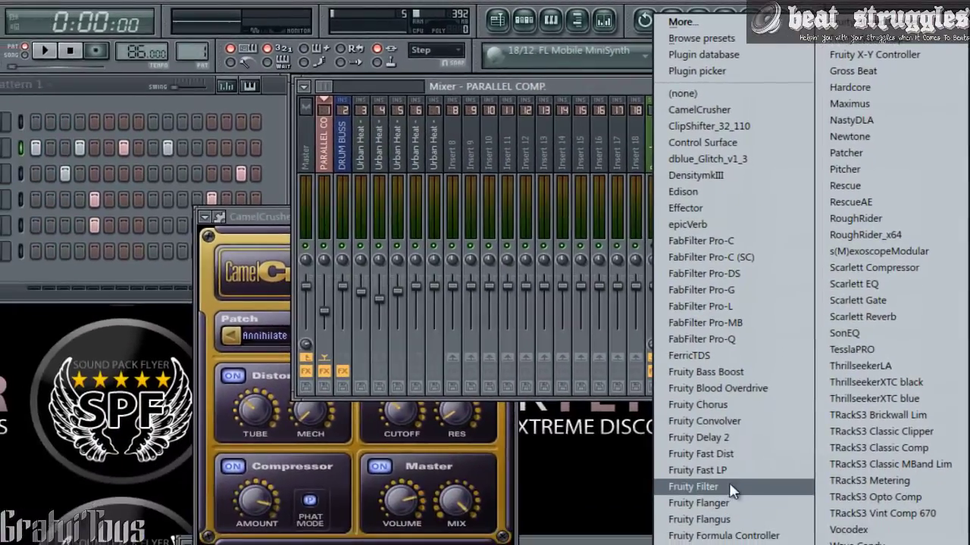
left_click(716, 454)
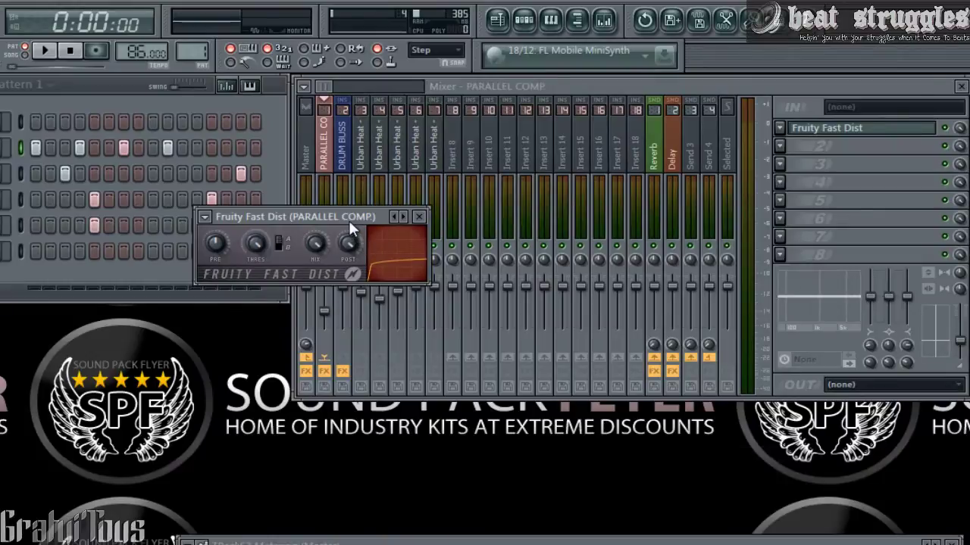
left_click_drag(349, 220, 533, 127)
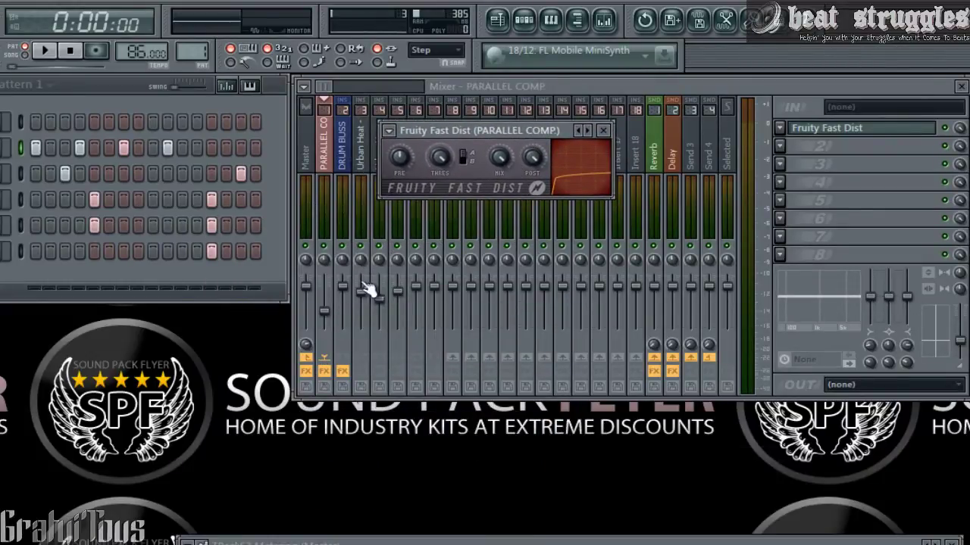
- Move the Fruity Fast Dist window below the mixer and sweep the PARALLEL COMP. fader down and back up to a moderate level
mouse_move(329, 317)
left_mouse_down()
mouse_move(337, 405)
mouse_move(341, 318)
left_mouse_up()
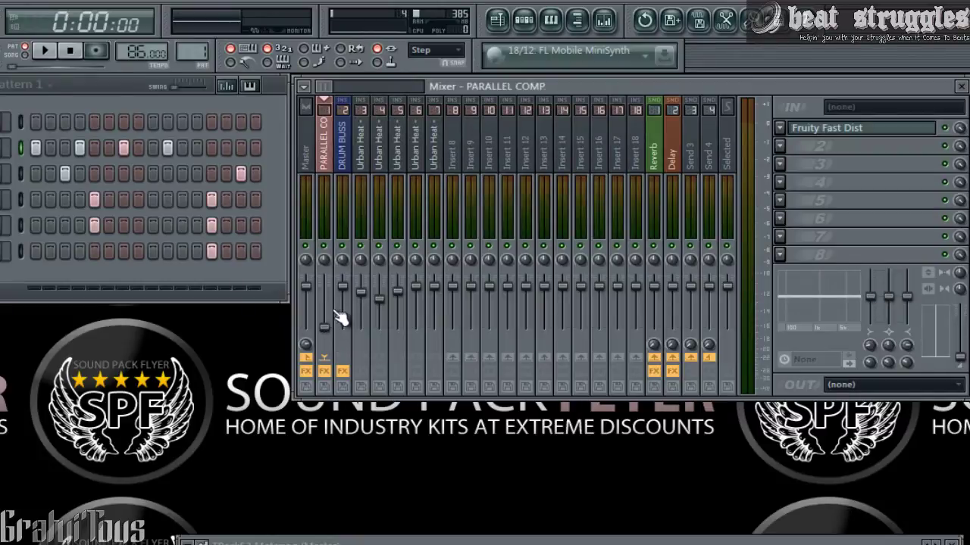
left_click_drag(458, 292, 384, 415)
left_click_drag(329, 329, 333, 272)
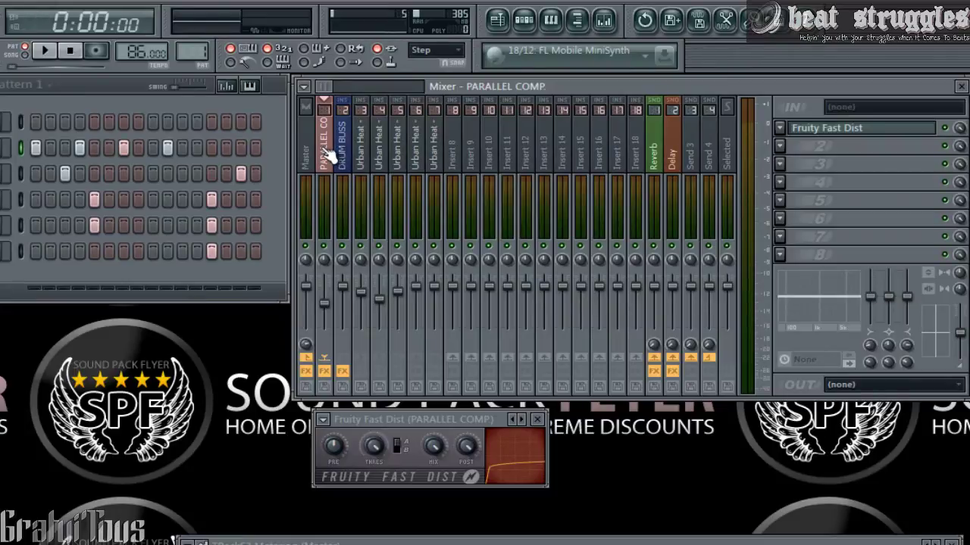
- Play the drum pattern and adjust the PARALLEL COMP. fader to blend the distorted signal with the drum buss
key("space")
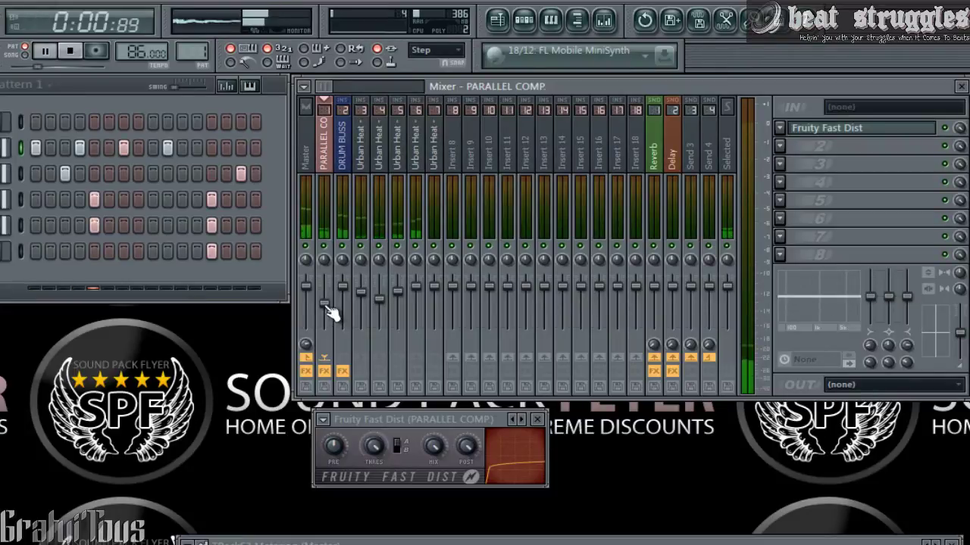
left_click_drag(331, 309, 334, 350)
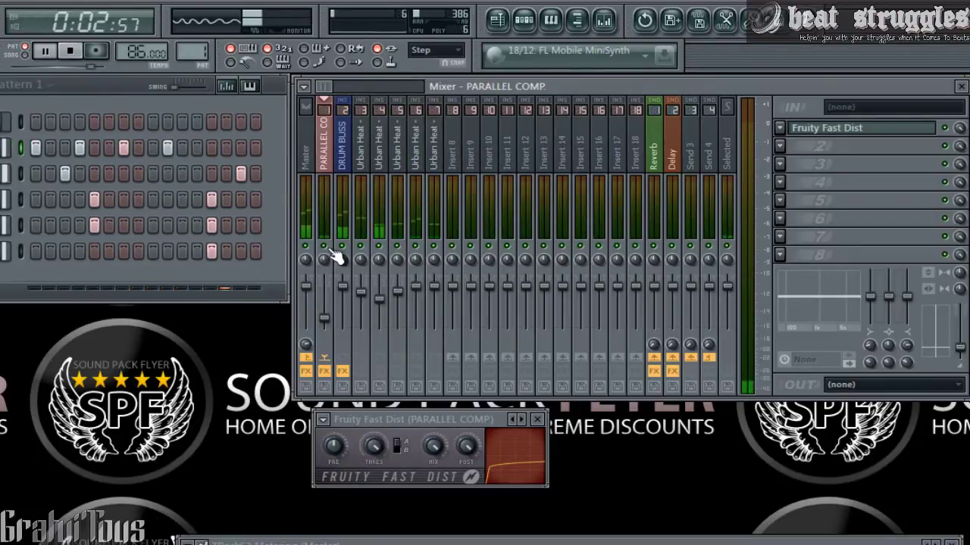
left_click_drag(326, 318, 326, 340)
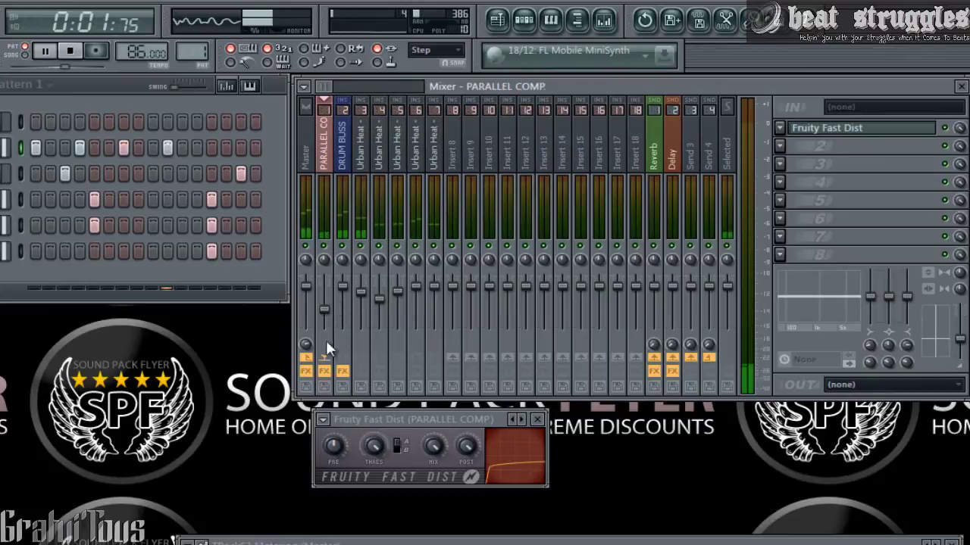
- Soften the Fruity Fast Dist distortion on the PARALLEL COMP. track and stop playback
left_click_drag(433, 447, 438, 485)
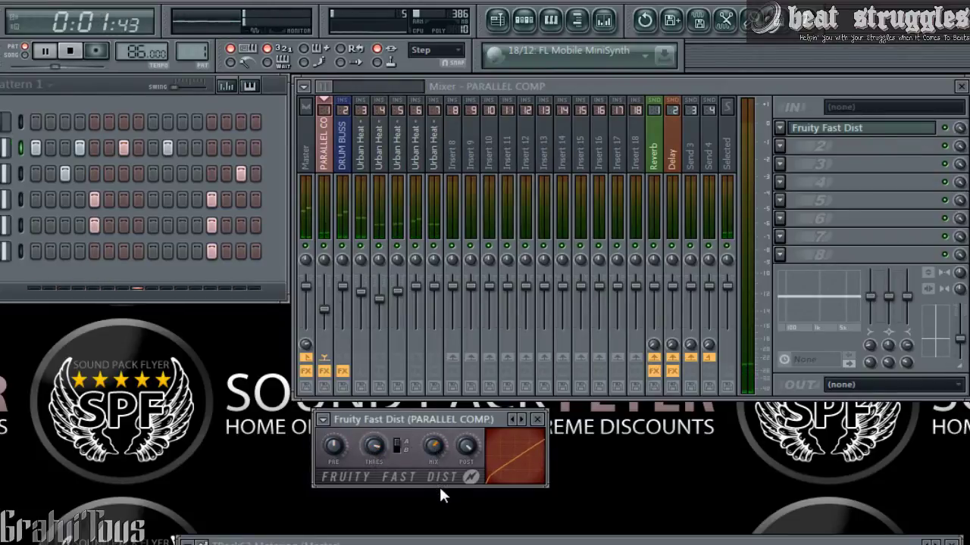
left_click(332, 255)
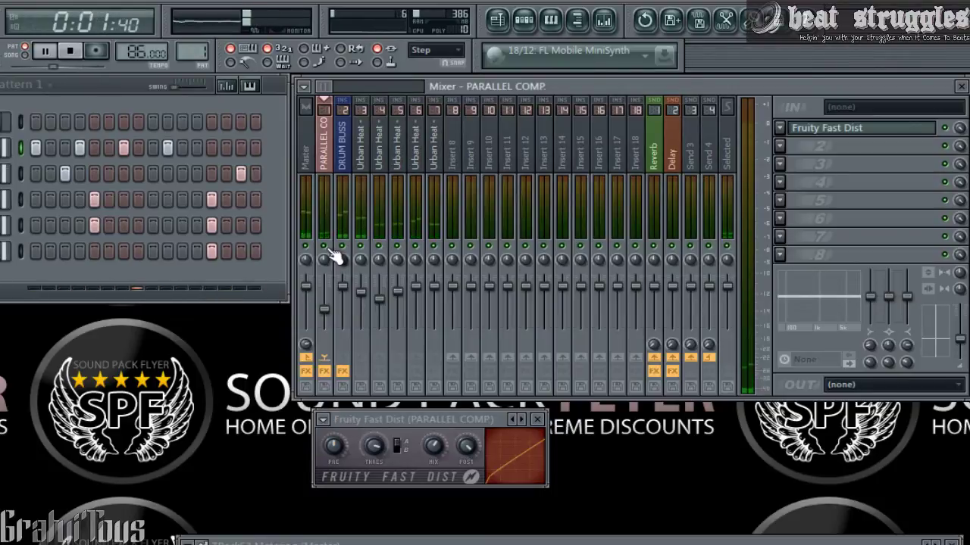
key("space")
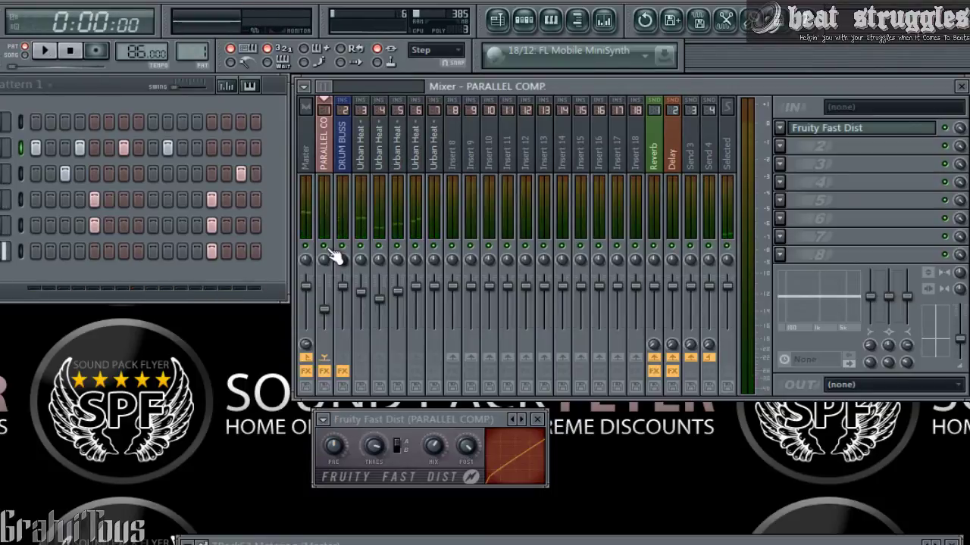
left_click(413, 415)
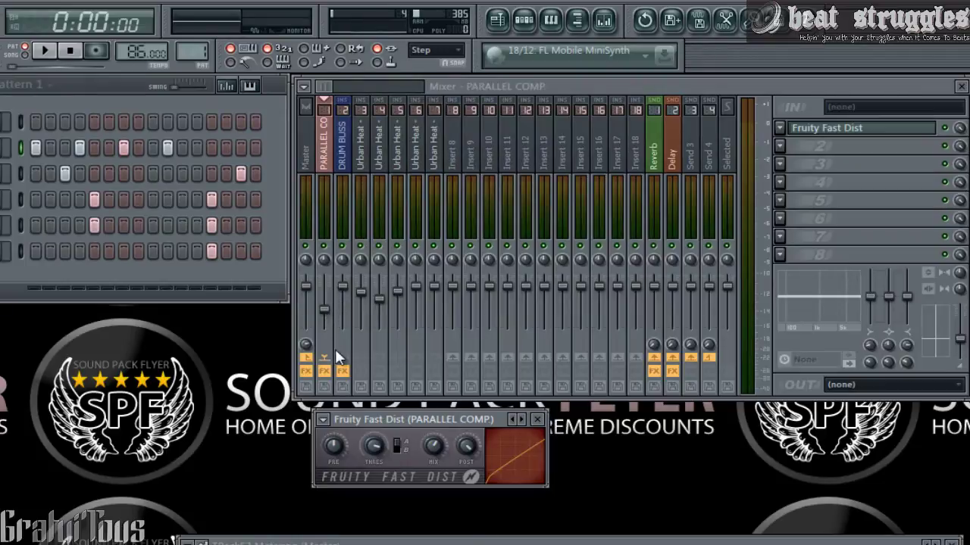
- Fine-tune the PARALLEL COMP. fader to a slightly lower level and shift the Fruity Fast Dist window a little further down
left_click_drag(331, 317, 330, 340)
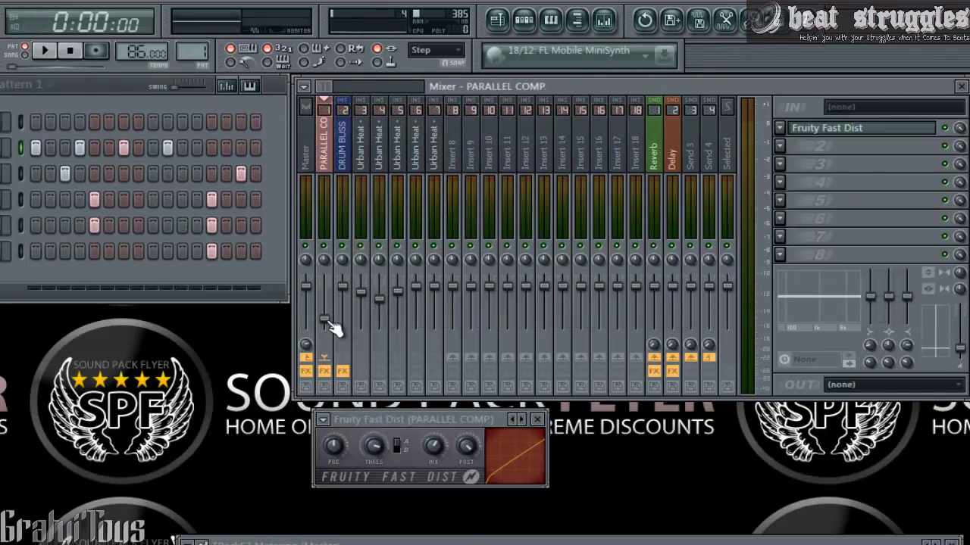
left_click(374, 415)
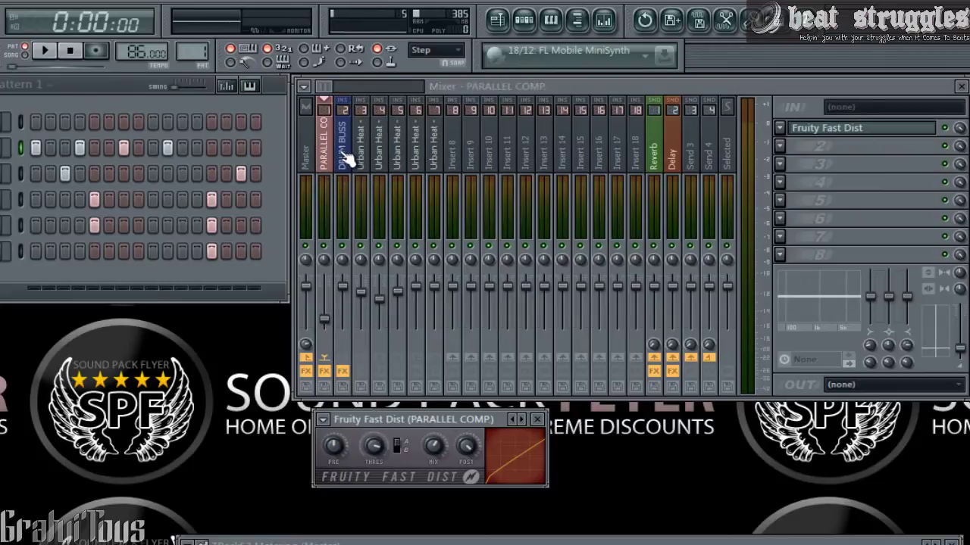
left_click(331, 173)
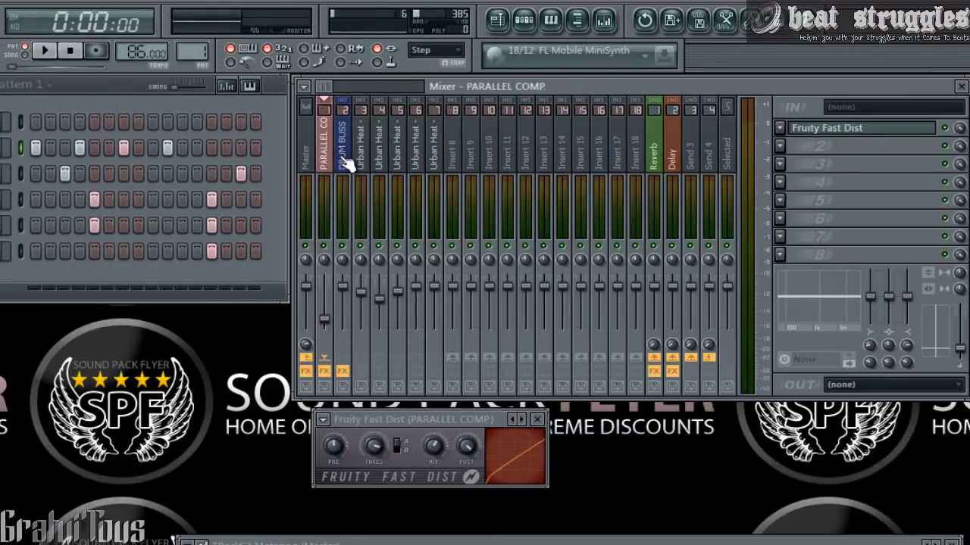
left_click(379, 417)
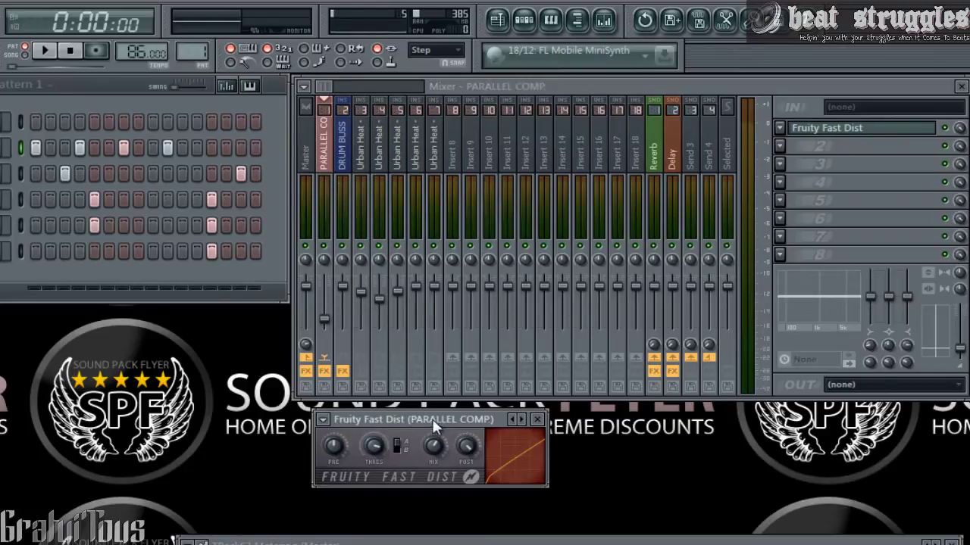
mouse_move(435, 428)
left_mouse_down()
mouse_move(443, 416)
mouse_move(437, 433)
left_mouse_up()
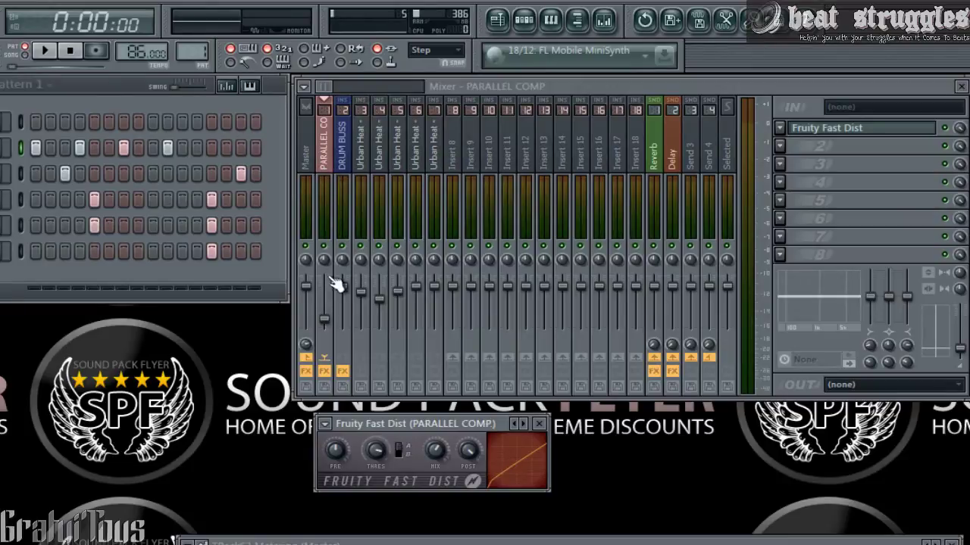
left_click(327, 317)
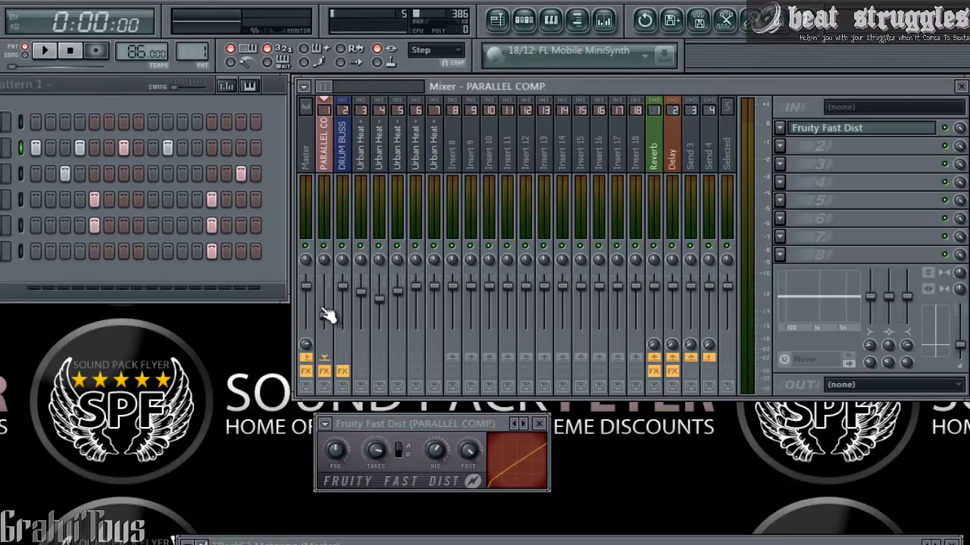
left_click_drag(377, 426, 382, 432)
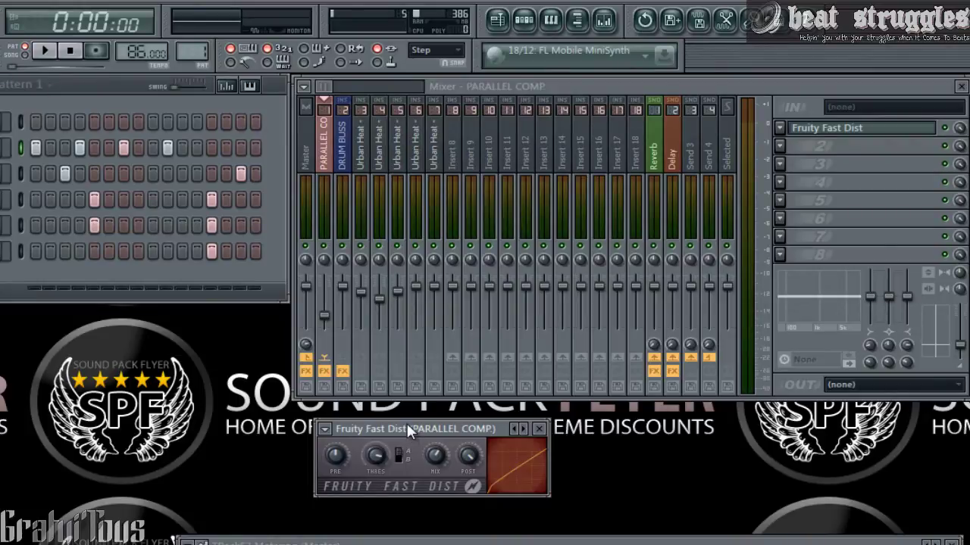
left_click(331, 320)
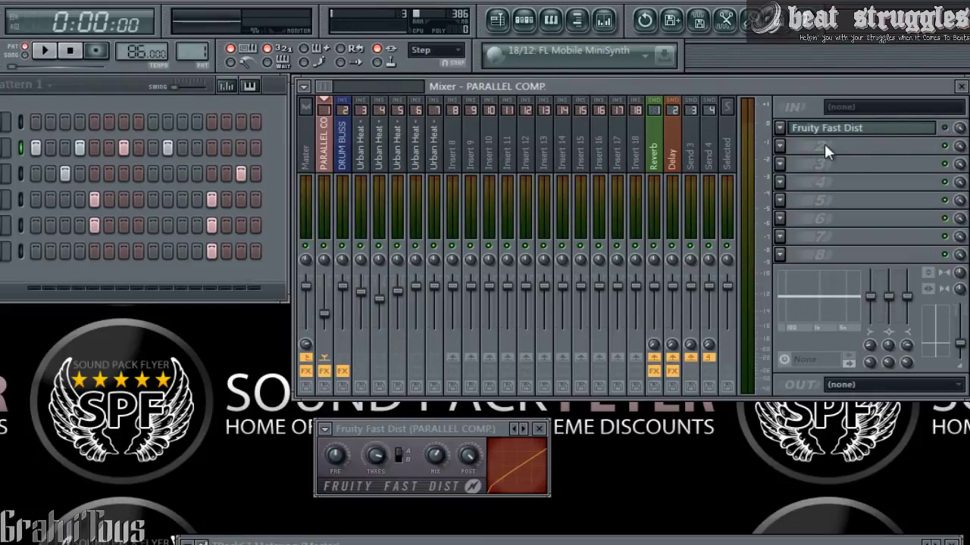
- Load FabFilter Pro-C (SC) in slot 2 of PARALLEL COMP., then lower its threshold and raise its ratio
left_click(781, 148)
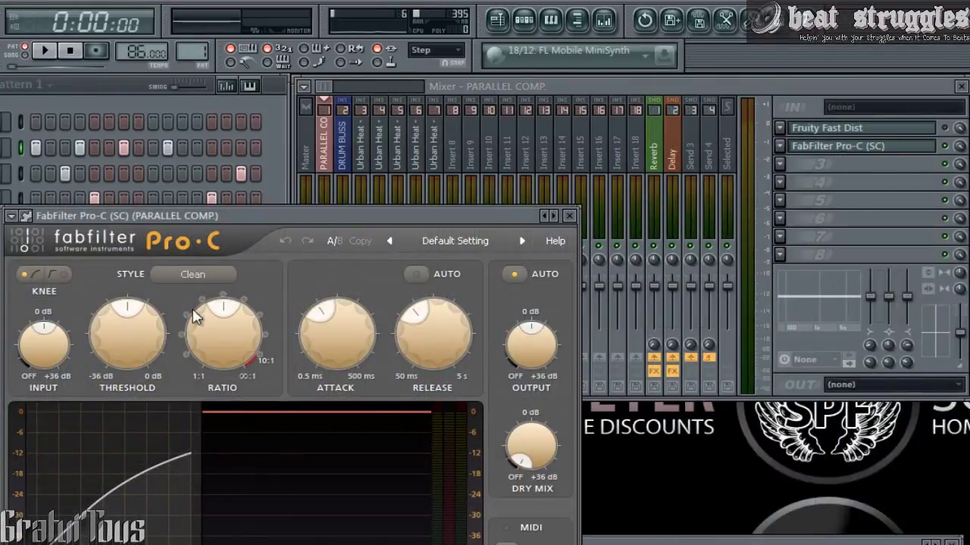
left_click_drag(151, 357, 162, 409)
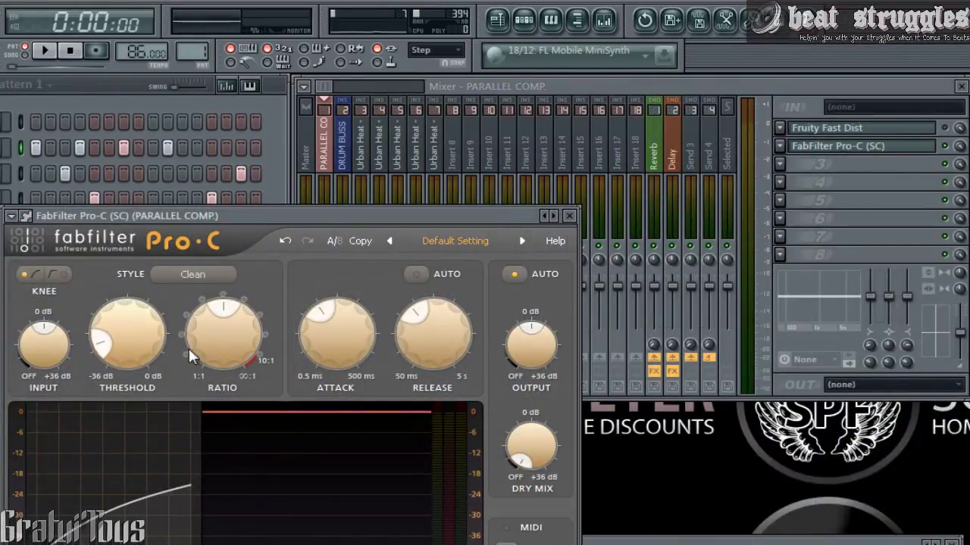
left_click_drag(189, 348, 201, 261)
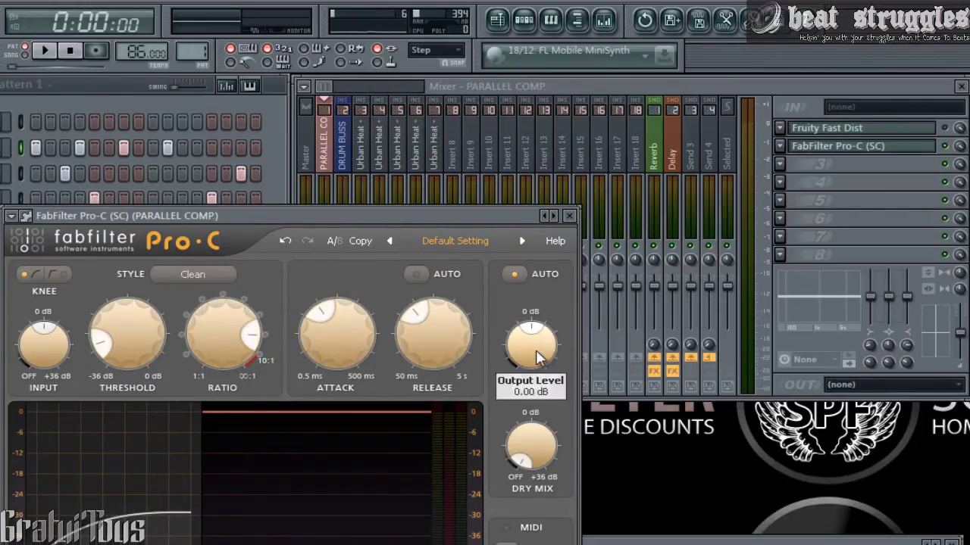
mouse_move(530, 415)
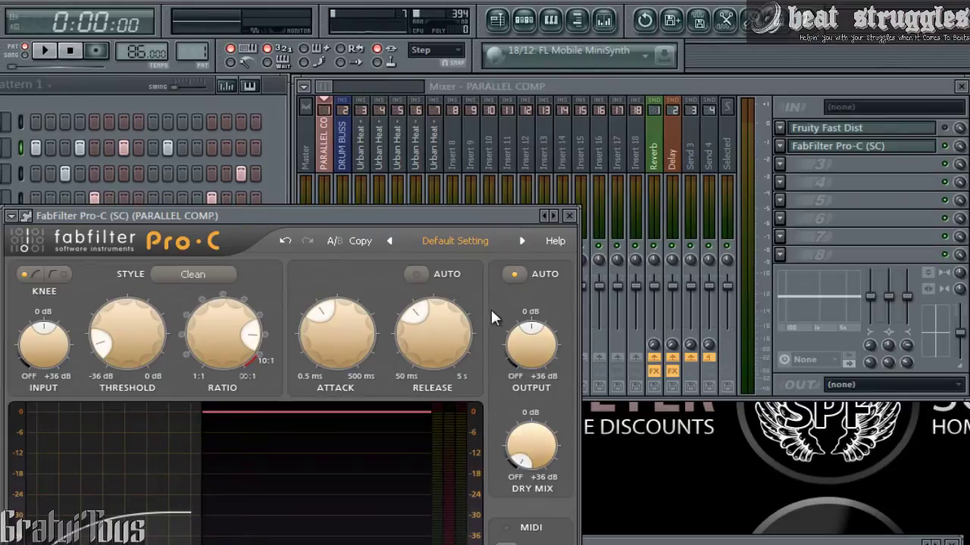
- Compare the DRUM BUSS and PARALLEL COMP. effect chains, then return to the Pro-C window
left_click(350, 145)
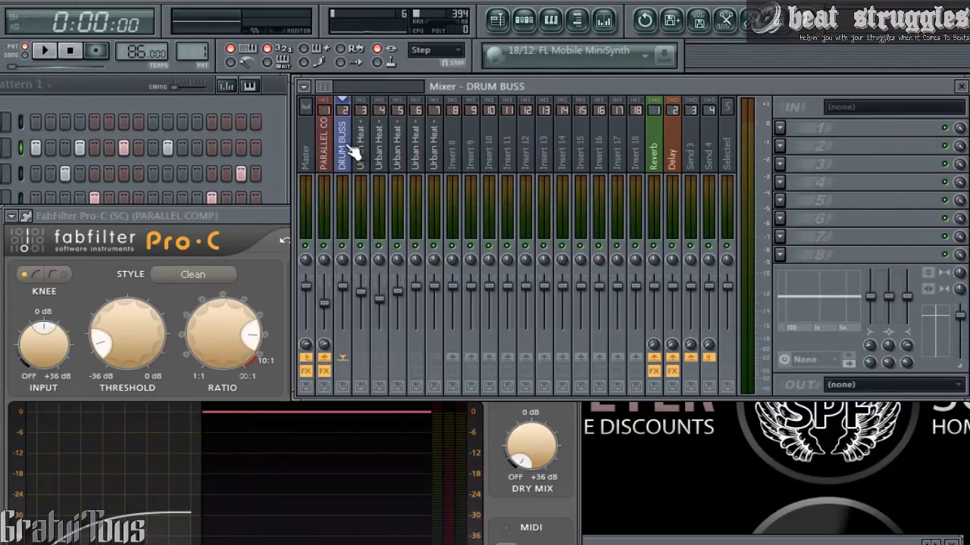
left_click(326, 144)
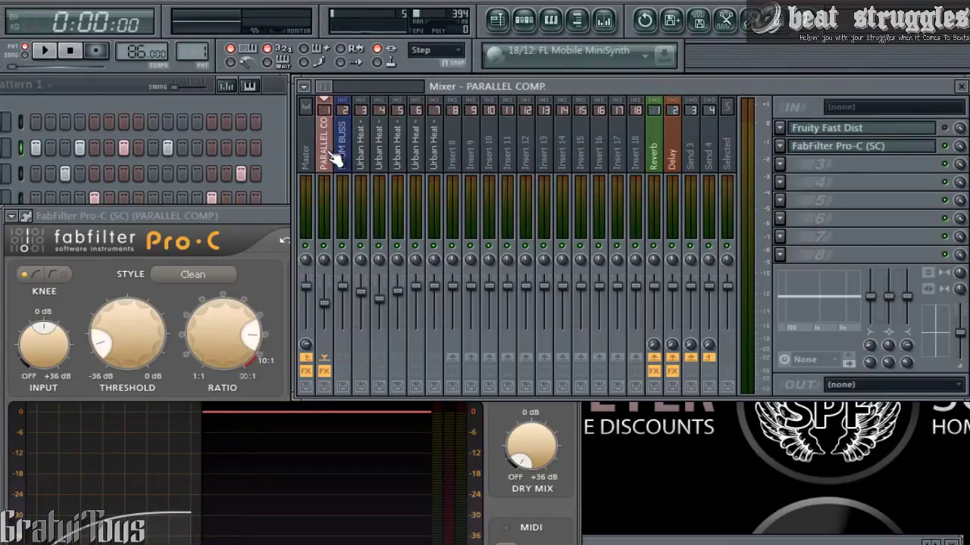
left_click(197, 215)
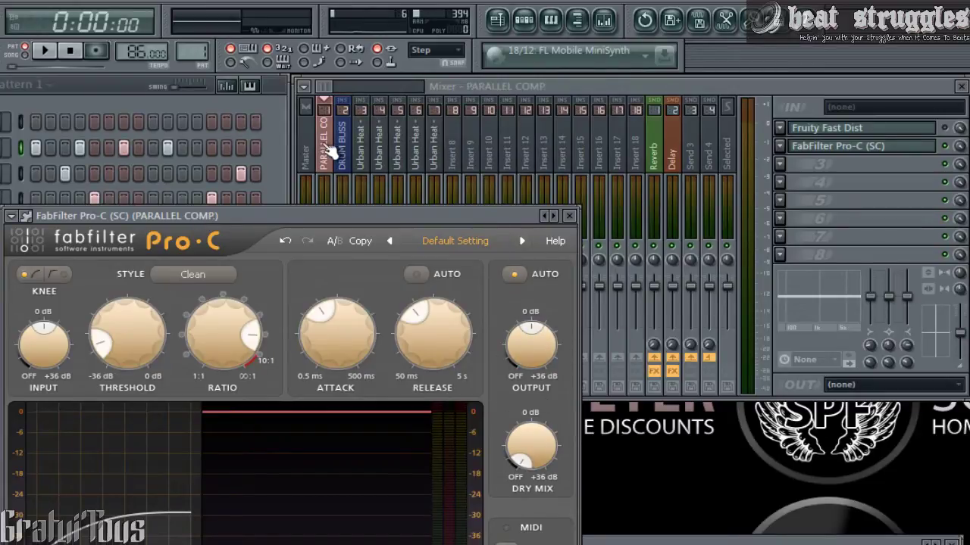
left_click(331, 144)
left_click(249, 234)
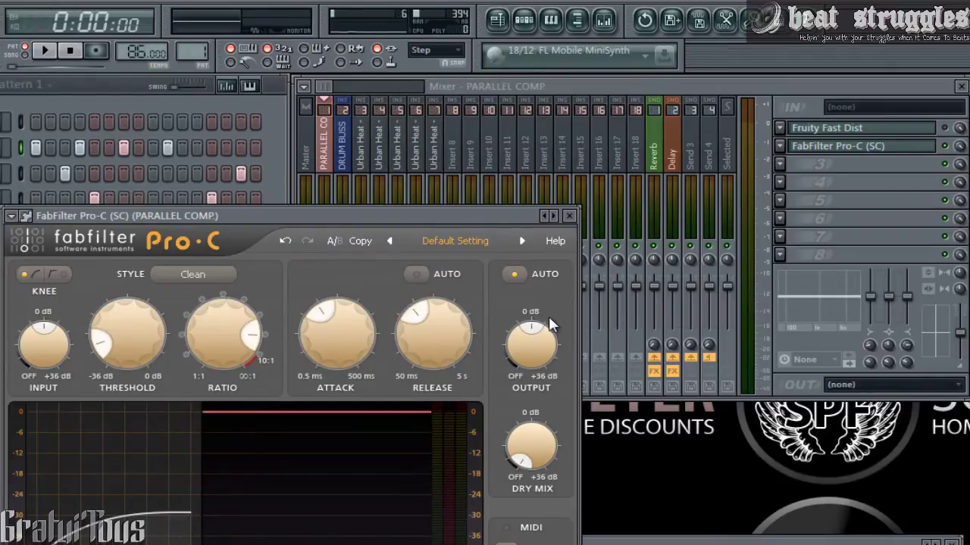
- Lower the Pro-C threshold further and raise the ratio to around 10:1, resetting the output and dry mix levels to their defaults
scroll(147, 351, "down", 3)
left_click_drag(245, 331, 231, 297)
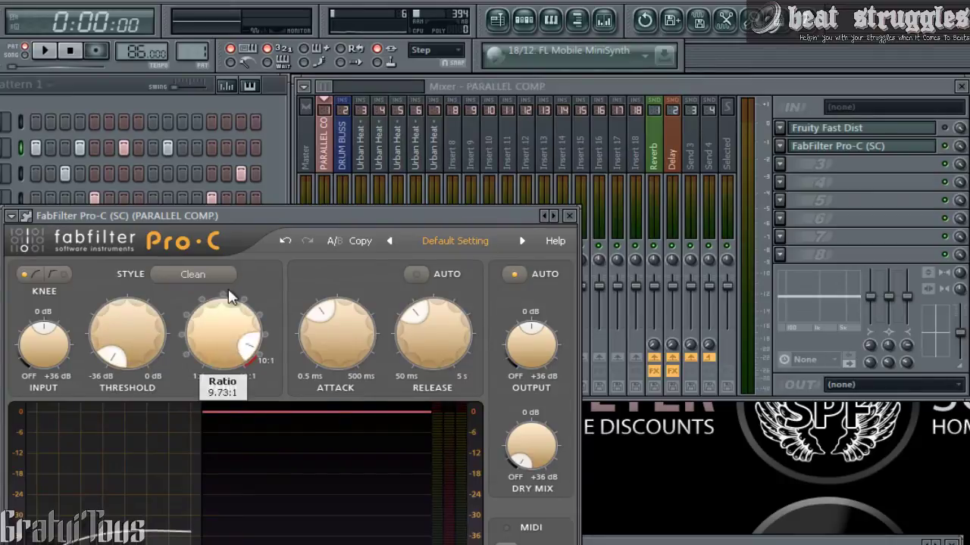
left_click_drag(531, 344, 547, 356)
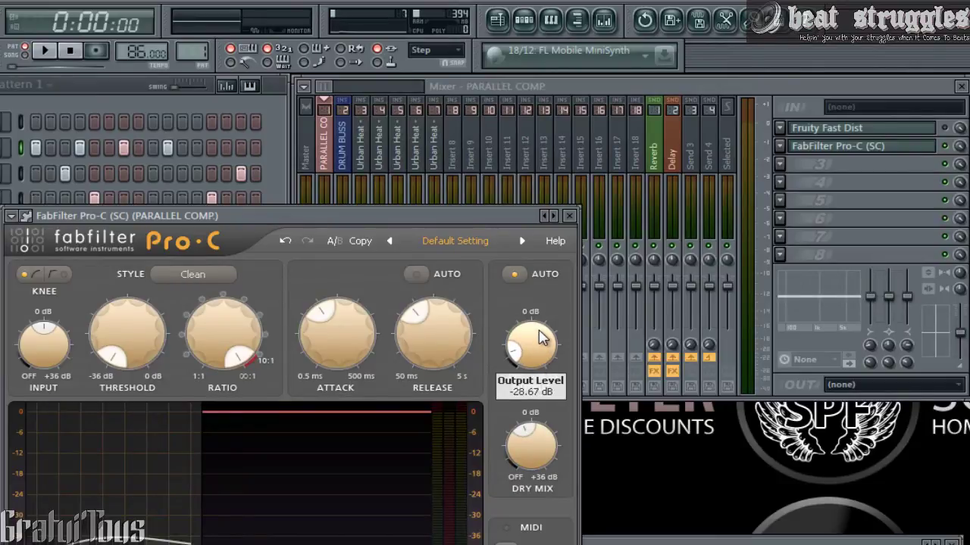
double_click(520, 346)
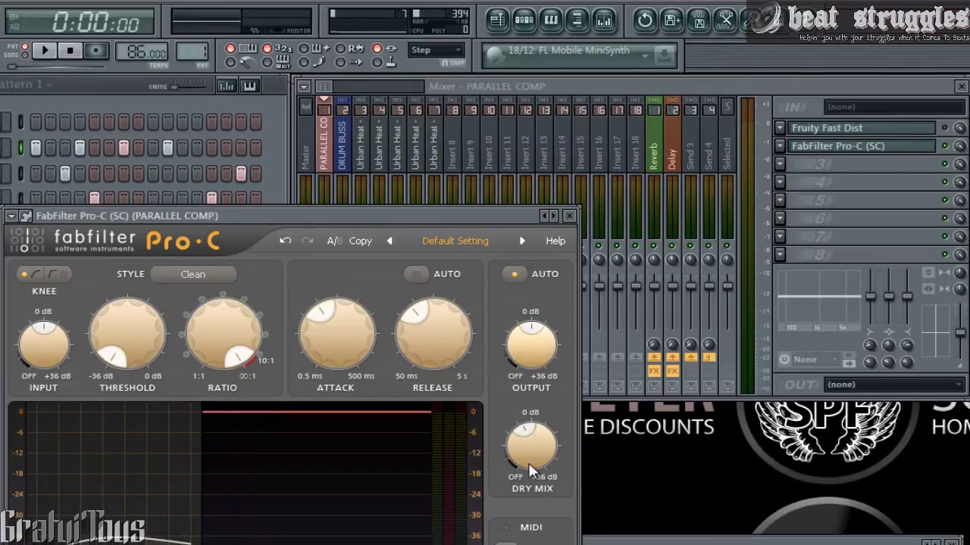
double_click(530, 471)
left_click_drag(420, 220, 497, 234)
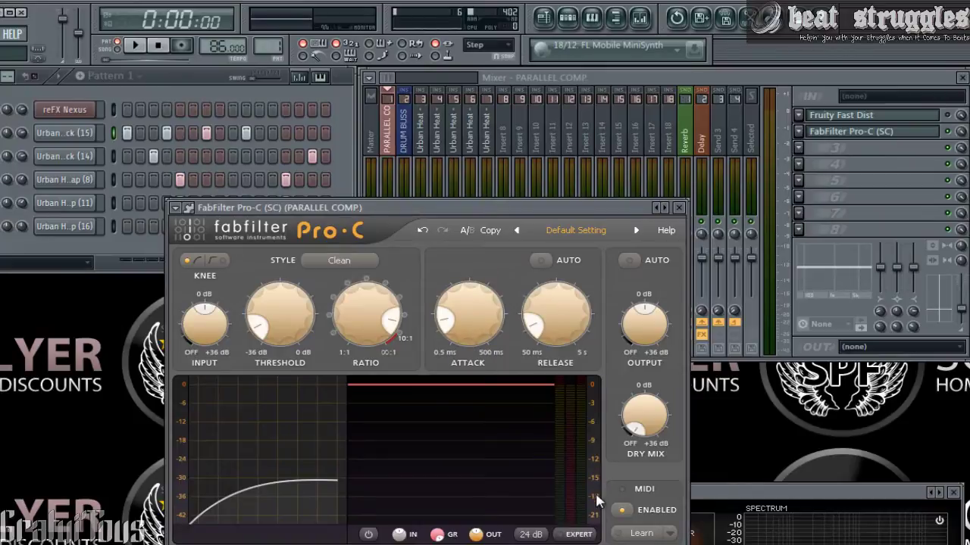
- Play the drum pattern to check the Pro-C gain reduction, then stop and close the compressor window
key("space")
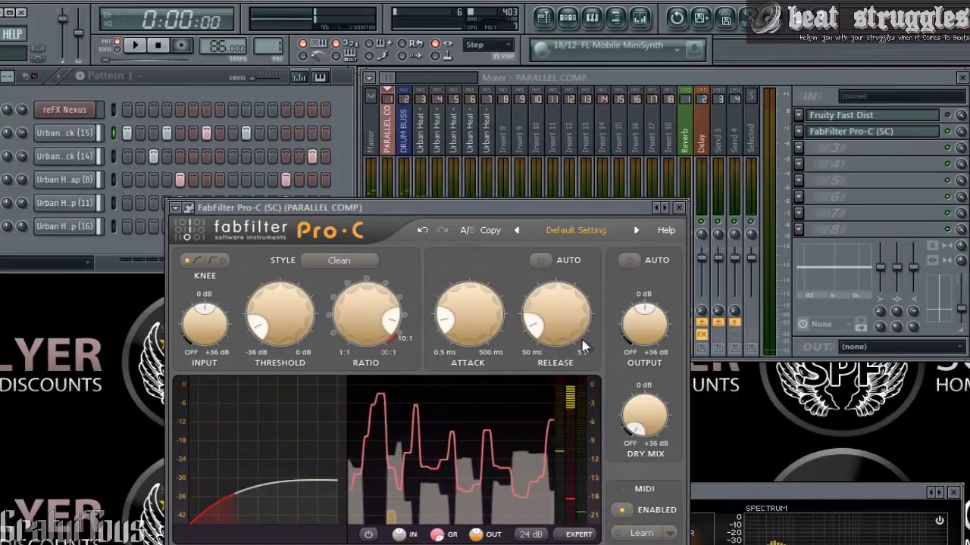
key("space")
key("Escape")
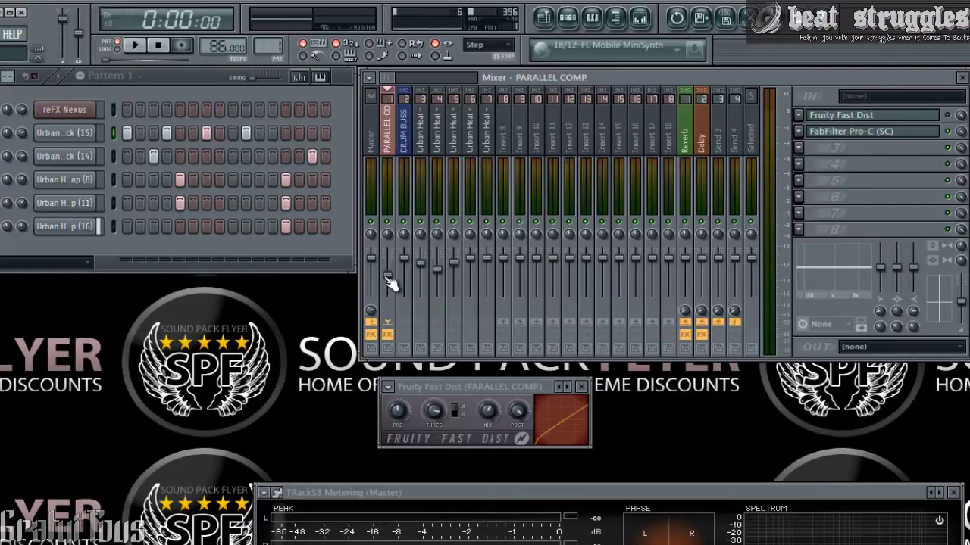
- Play the pattern while sweeping the PARALLEL COMP. fader, settle it well below the drum buss level, and stop playback
scroll(390, 284, "down", 2)
scroll(388, 280, "up", 2)
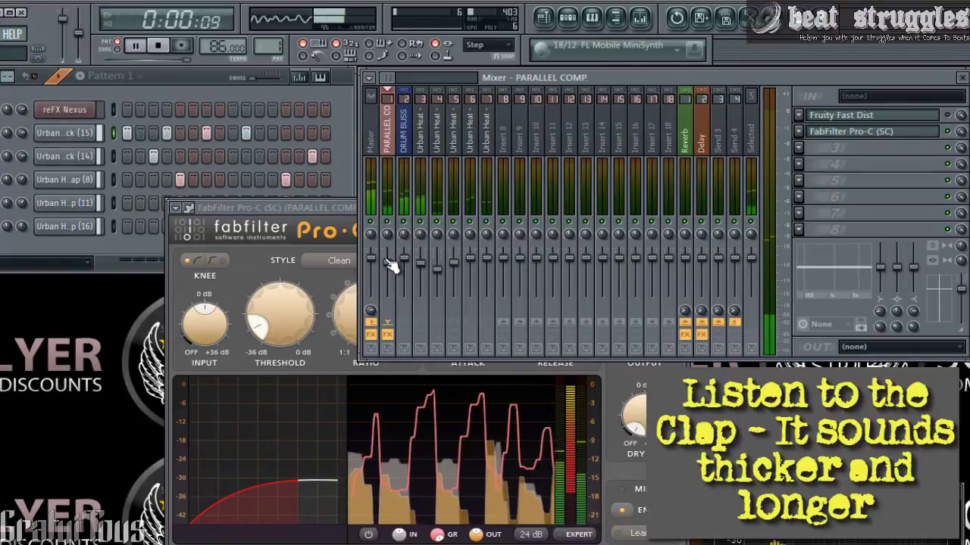
left_click_drag(388, 260, 392, 282)
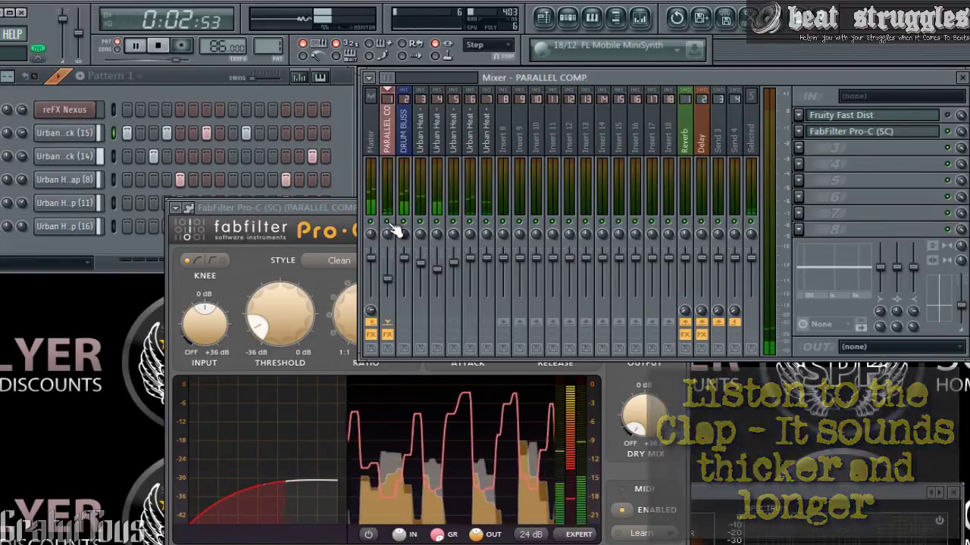
key("space")
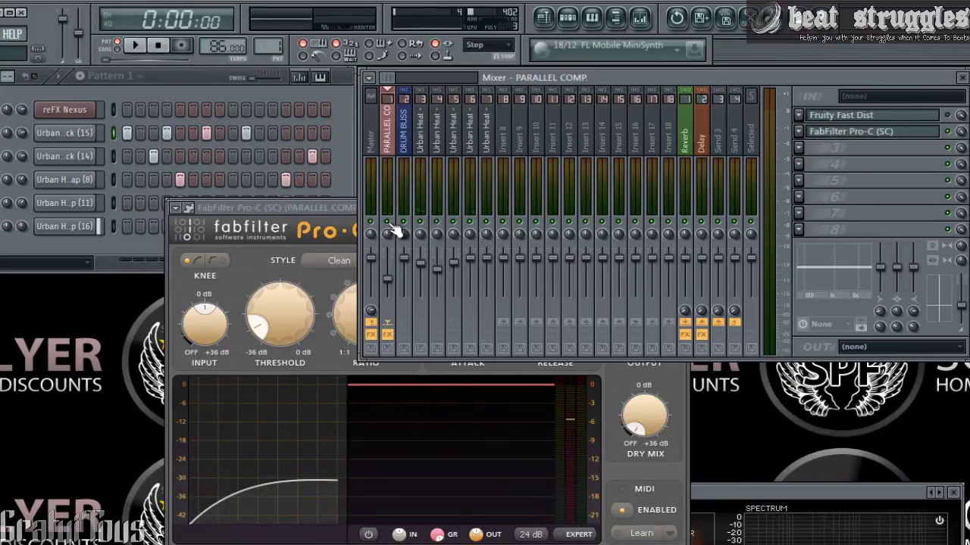
- Move Pro-C above Fruity Fast Dist in the PARALLEL COMP. chain, then re-enable the distortion and bring up its window
key("ctrl+Up")
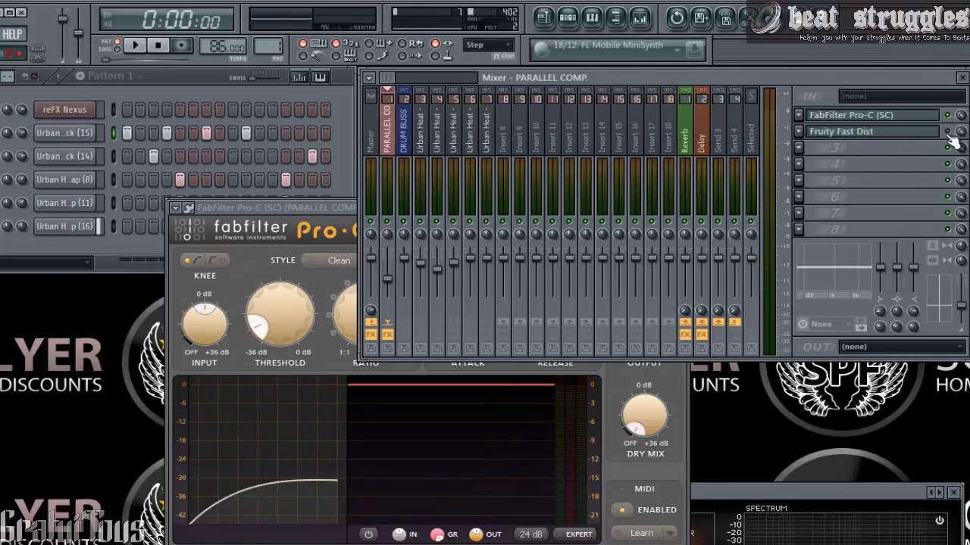
left_click(872, 138)
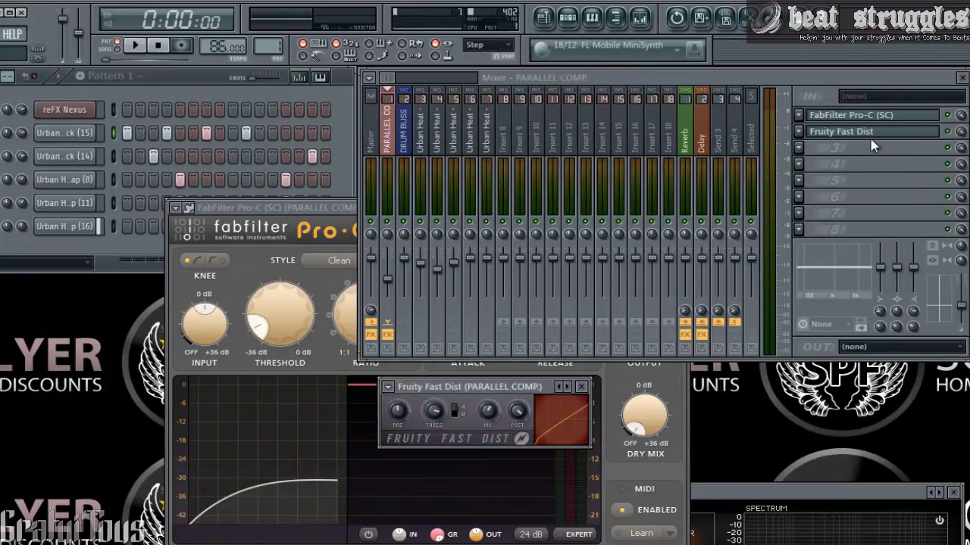
left_click_drag(485, 389, 491, 363)
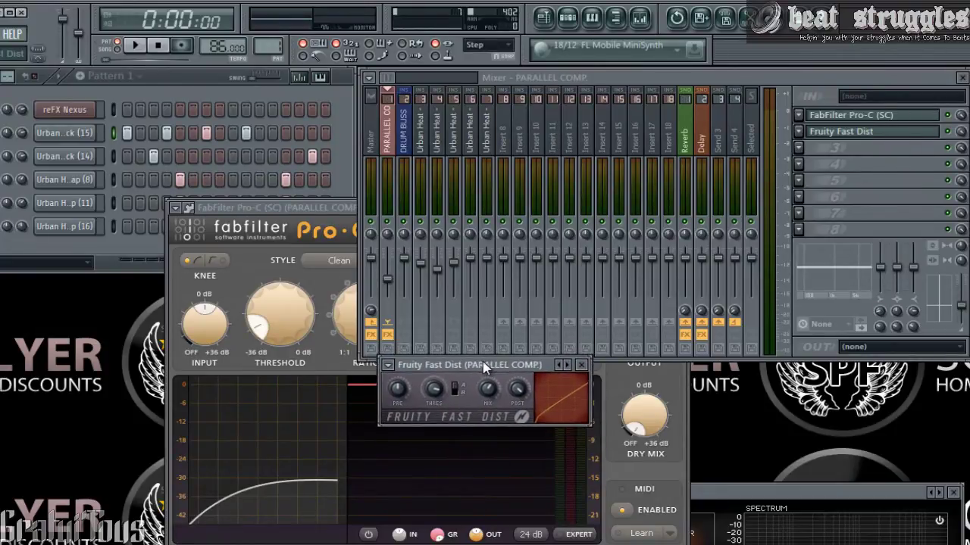
- Add FabFilter Pro-Q in slot 3 and cut a wide bell of about -11.3 dB near 496 Hz with Q 0.324
left_click(803, 157)
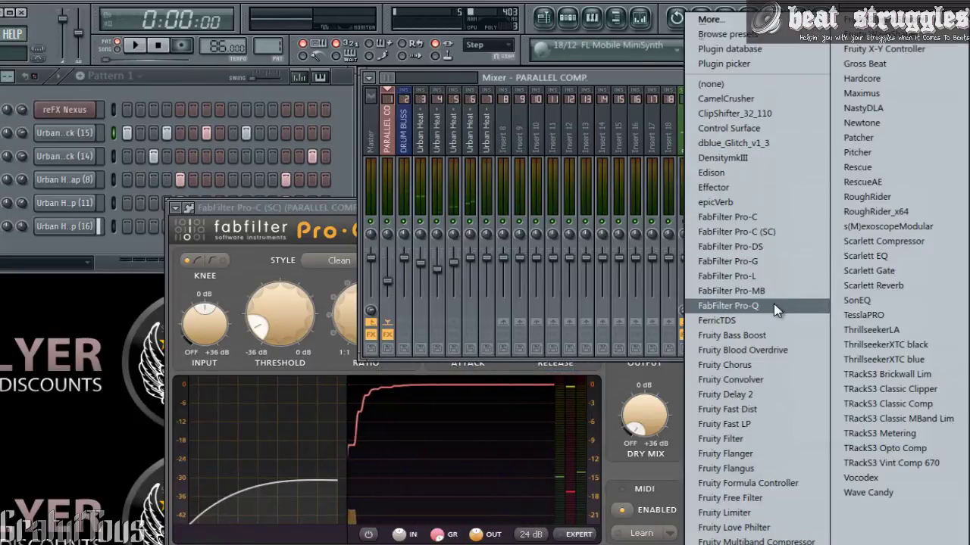
left_click(750, 306)
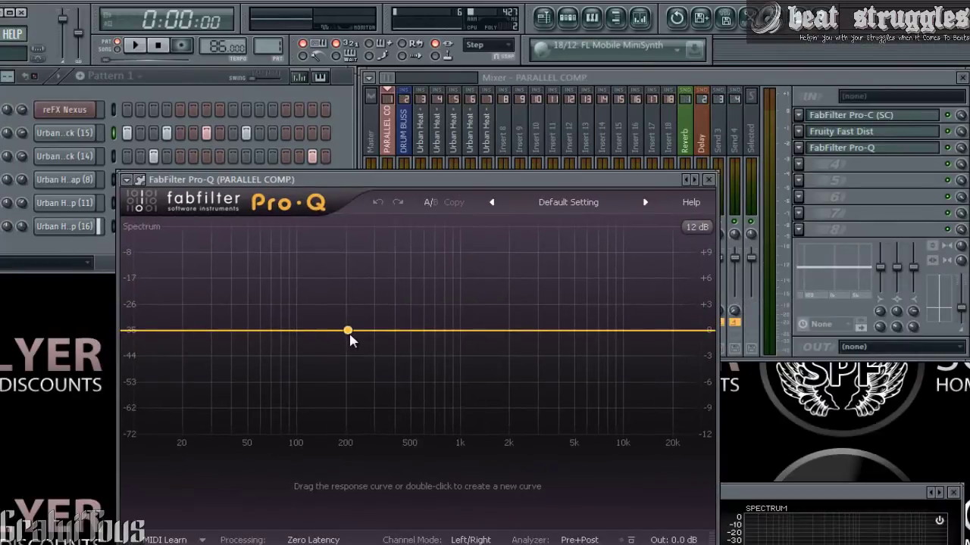
left_click_drag(349, 335, 411, 437)
scroll(399, 407, "down", 5)
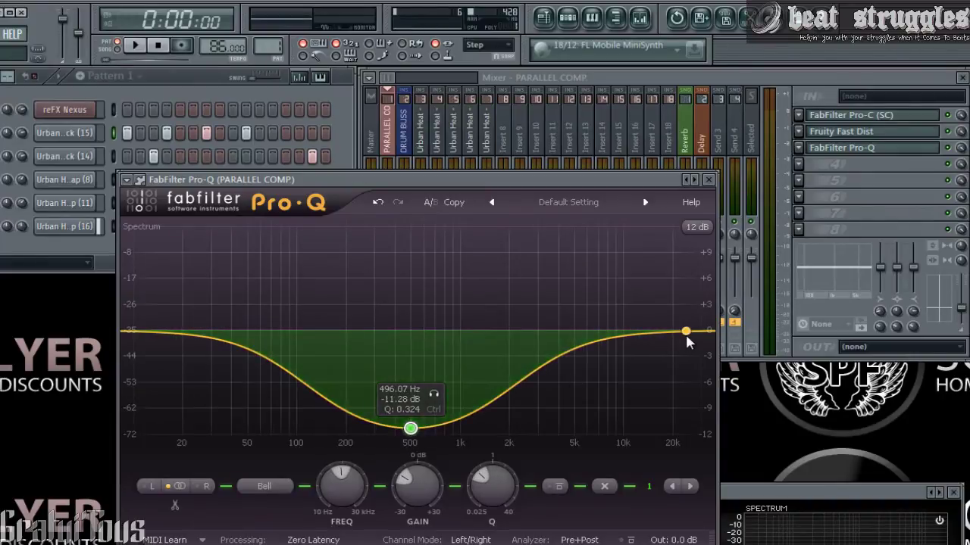
- Boost a high shelf by 8.76 dB at about 4042 Hz with Q 0.300 in Pro-Q and raise a low shelf around 50 Hz
left_click_drag(687, 342, 560, 293)
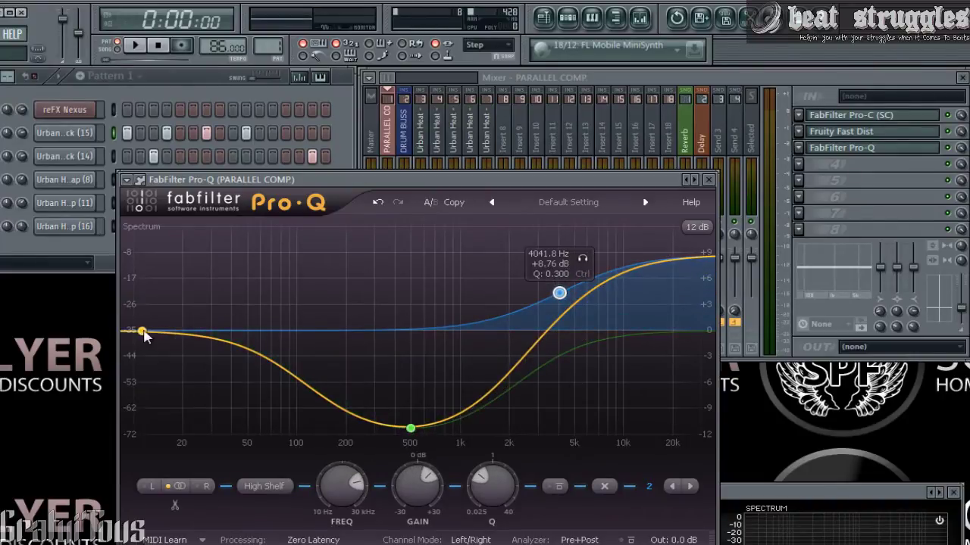
left_click_drag(144, 334, 250, 300)
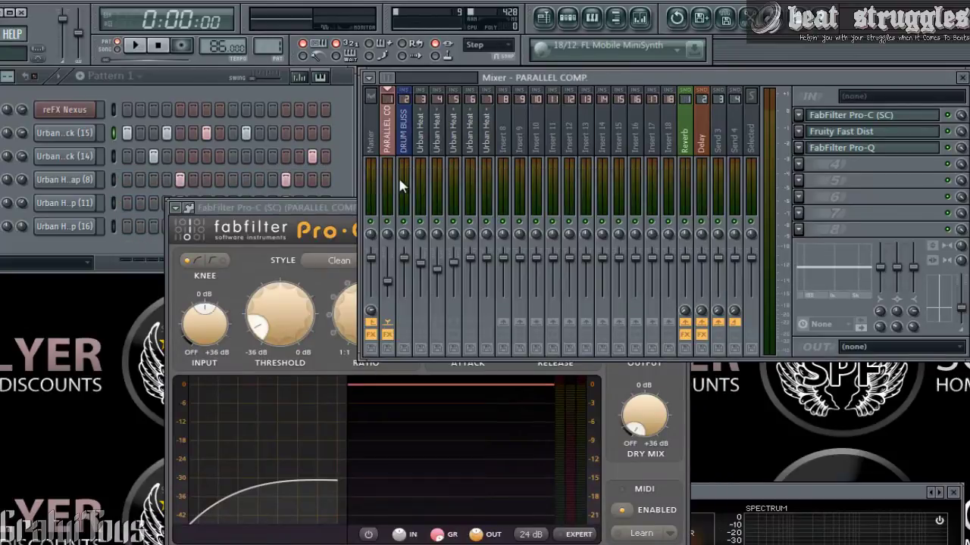
- Play the pattern while adjusting the PARALLEL COMP. fader, and lower the gain of the Pro-Q high shelf
key("space")
left_click_drag(388, 273, 390, 290)
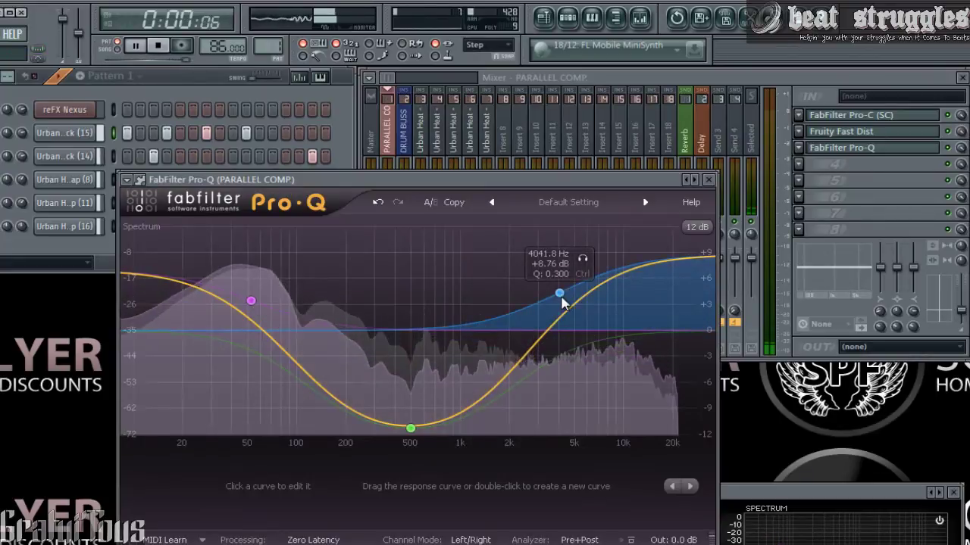
left_click(559, 293)
left_click_drag(430, 496, 430, 517)
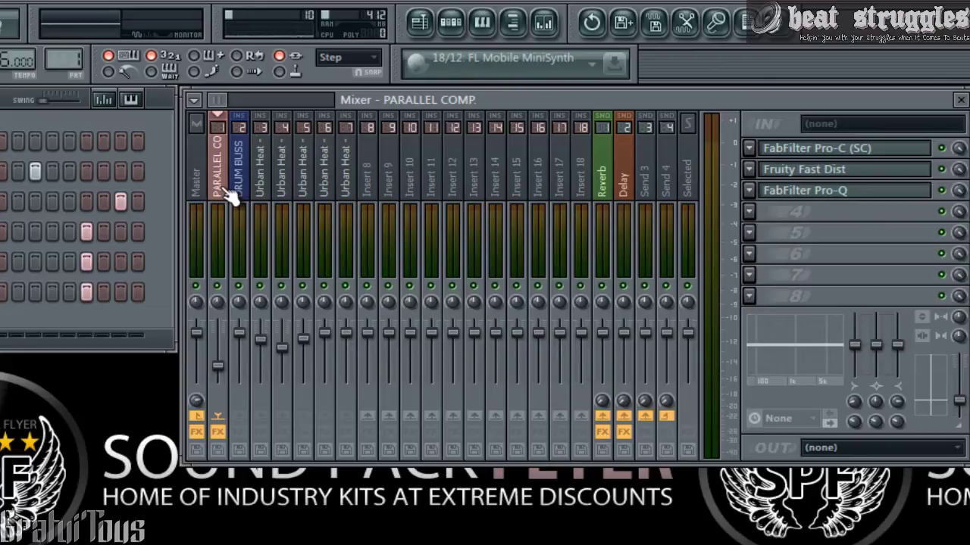
- Move the PARALLEL COMP. track six places to insert 7, directly after the clap tracks, and select the DRUM BUSS track
key("alt+Right")
key("alt+Right")
key("alt+Right")
key("alt+Right")
key("alt+Right")
key("alt+Right")
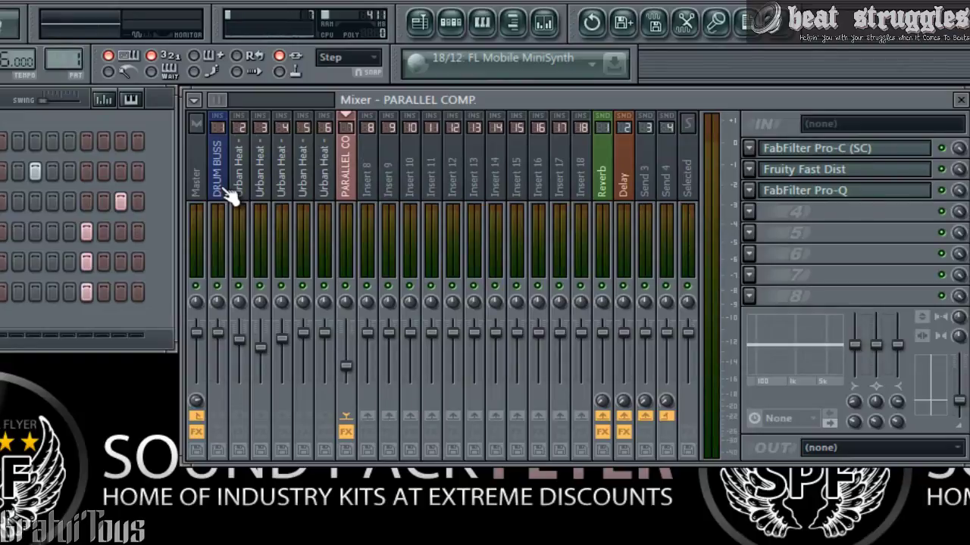
left_click(262, 184)
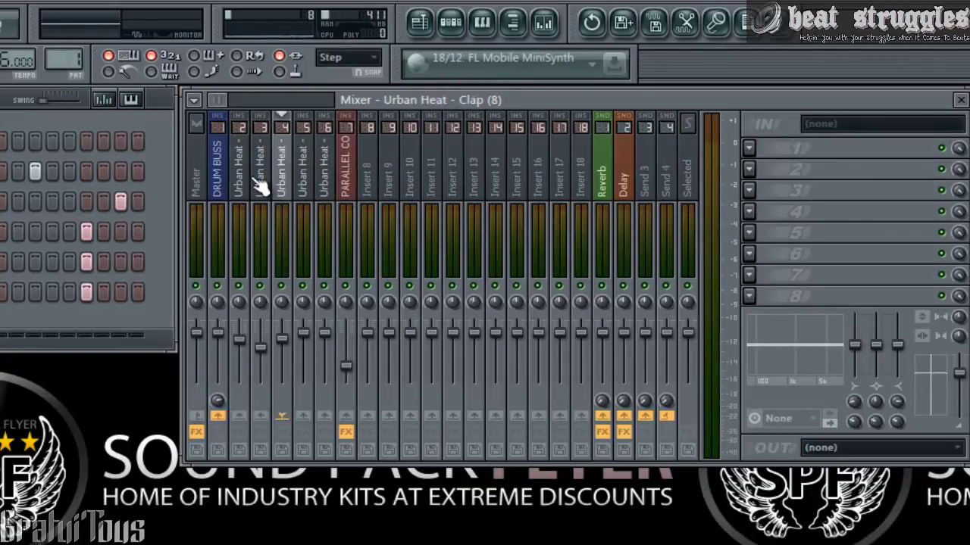
left_click(226, 184)
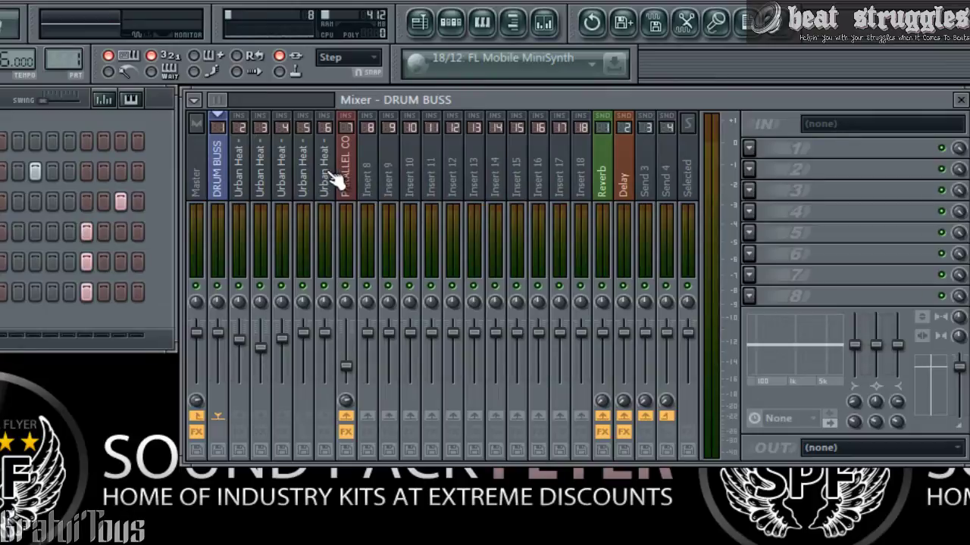
left_click_drag(334, 178, 215, 160)
- Lower the DRUM BUSS fader slightly and pull down the faders of the Clap (11) and Clap (16) tracks
left_click_drag(227, 340, 227, 346)
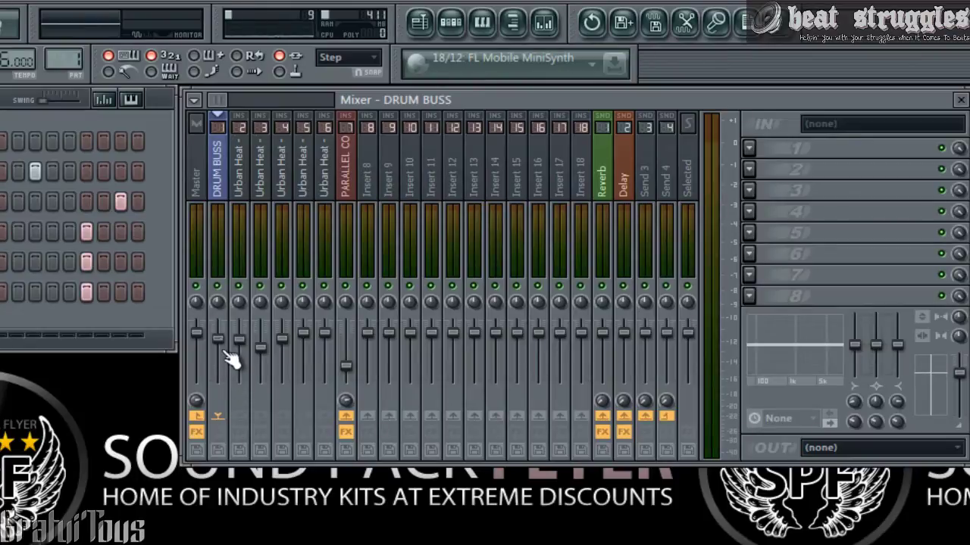
left_click_drag(256, 224, 329, 190)
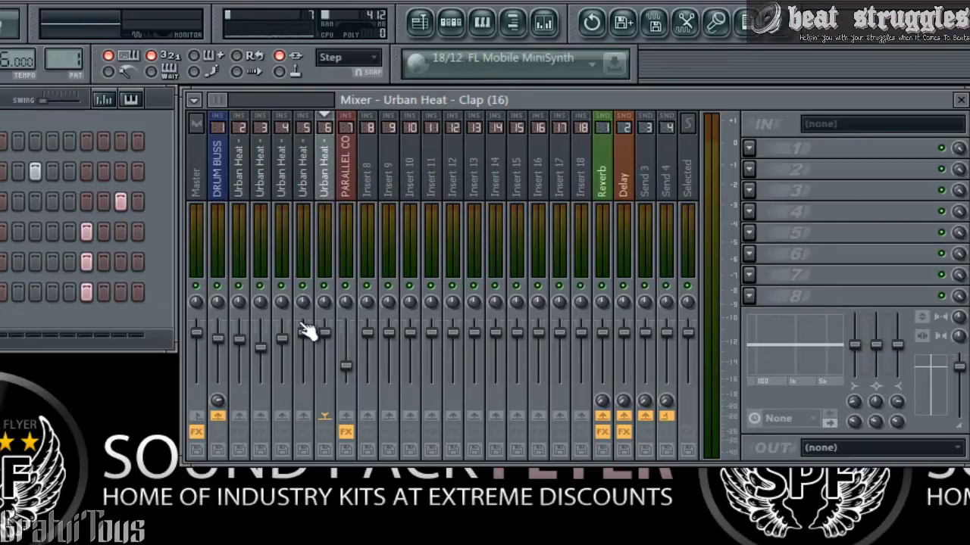
mouse_move(303, 339)
left_mouse_down()
mouse_move(309, 372)
mouse_move(311, 354)
left_mouse_up()
left_click(325, 340)
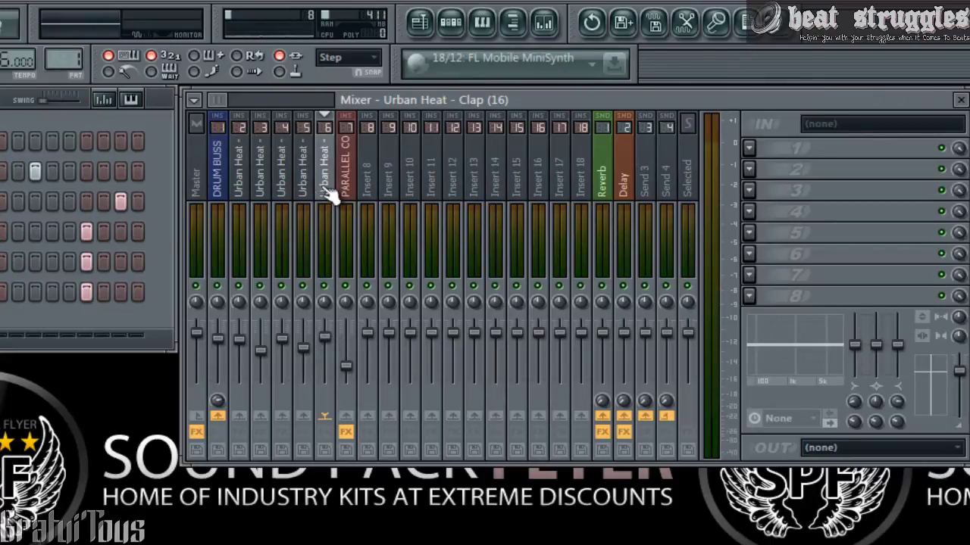
- Go through the clap and kick tracks to DRUM BUSS, pull its fader down, and reset it to the default level
left_click(309, 163)
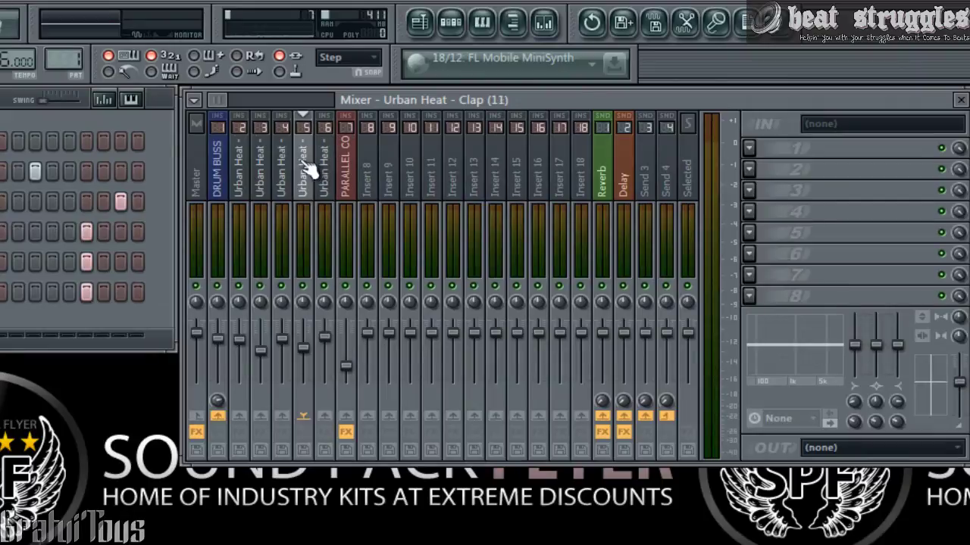
left_click(282, 168)
left_click(247, 173)
left_click(228, 174)
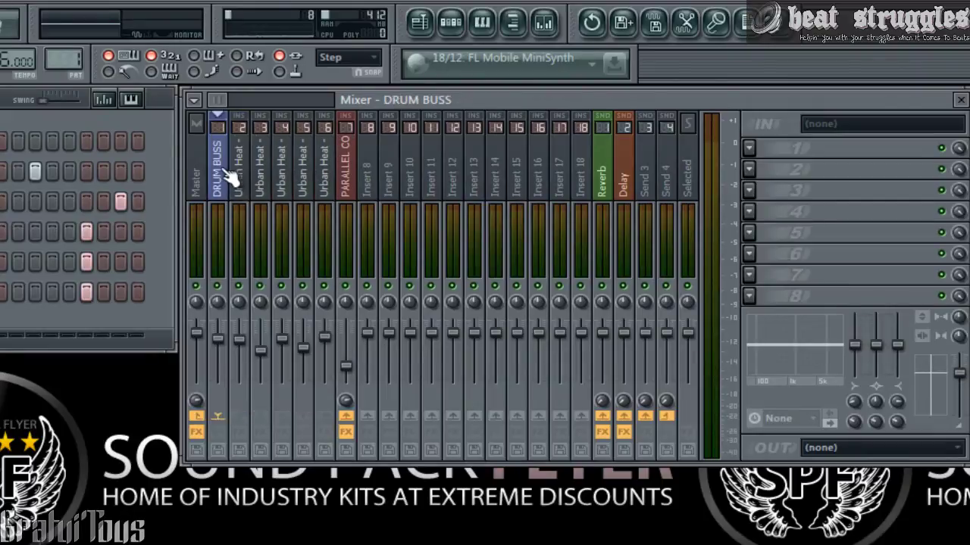
left_click_drag(218, 339, 231, 386)
right_click(221, 353)
left_click(247, 366)
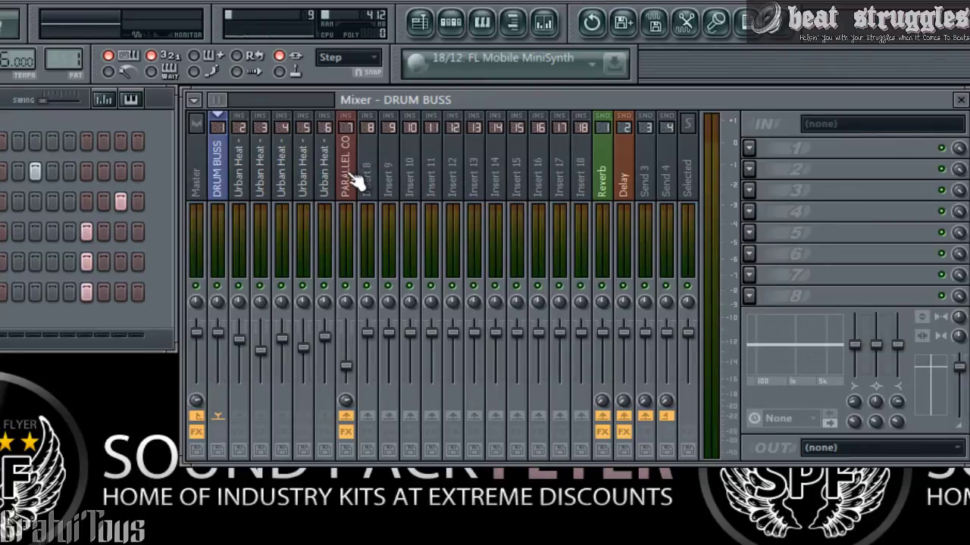
- Add Fruity Parametric EQ 2 in slot 1 of DRUM BUSS and raise band 1's high-pass frequency up to band 6
left_click(256, 167)
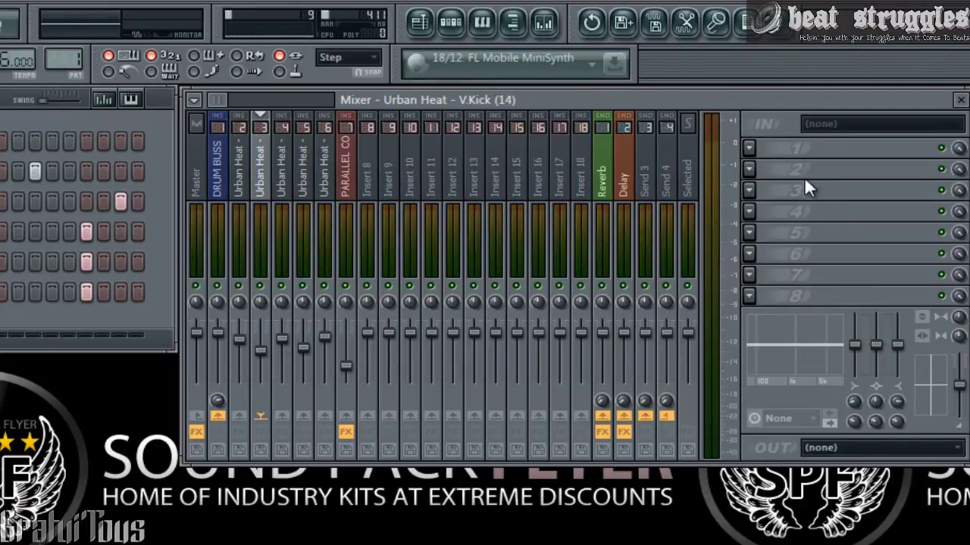
left_click(221, 191)
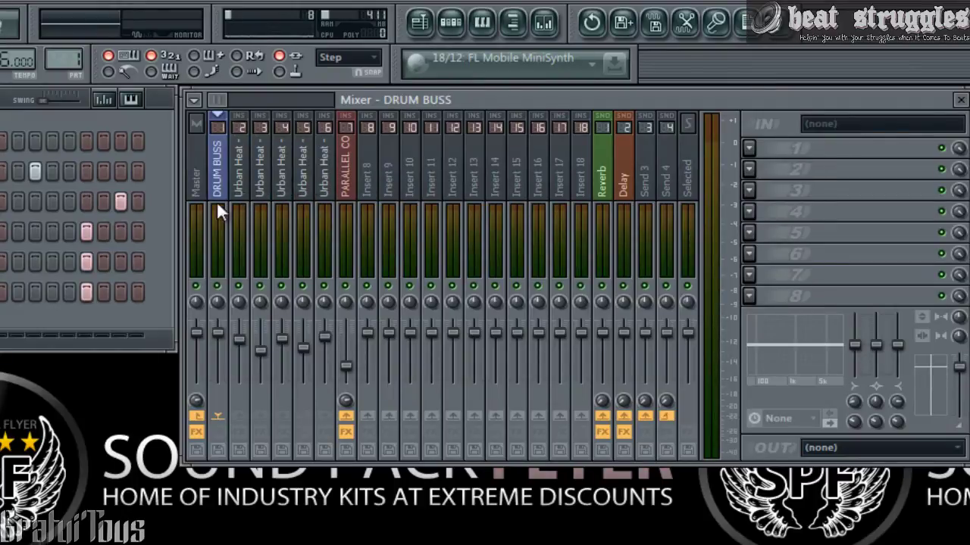
left_click(349, 191)
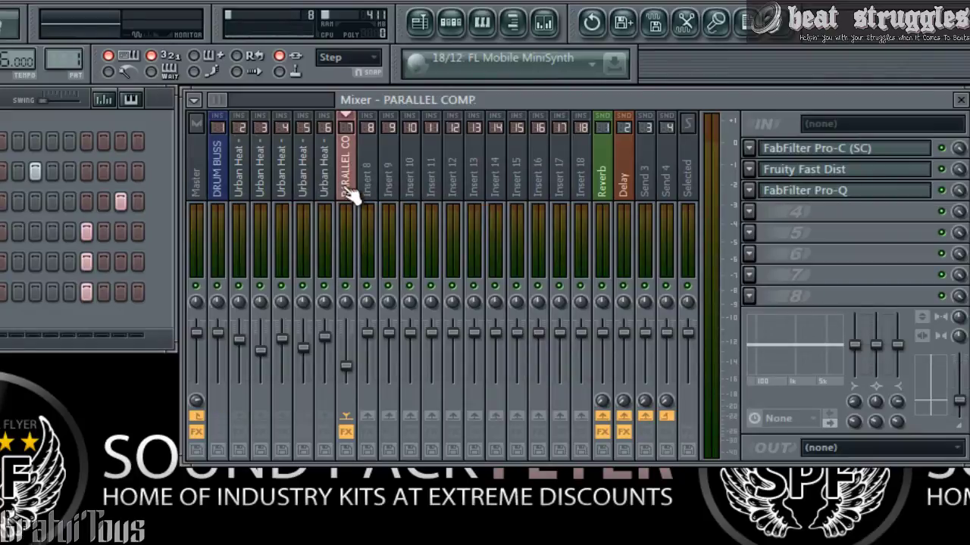
left_click(224, 194)
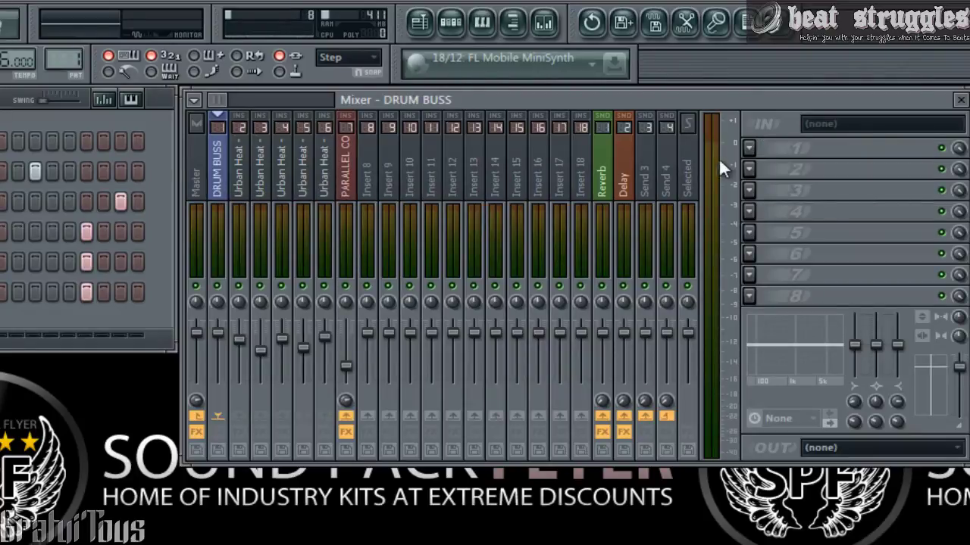
left_click(749, 149)
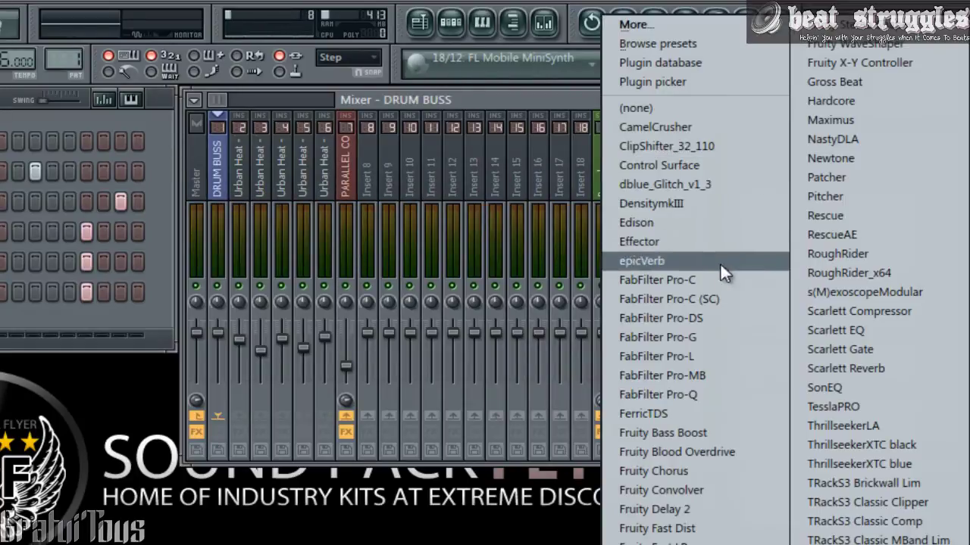
left_click(657, 544)
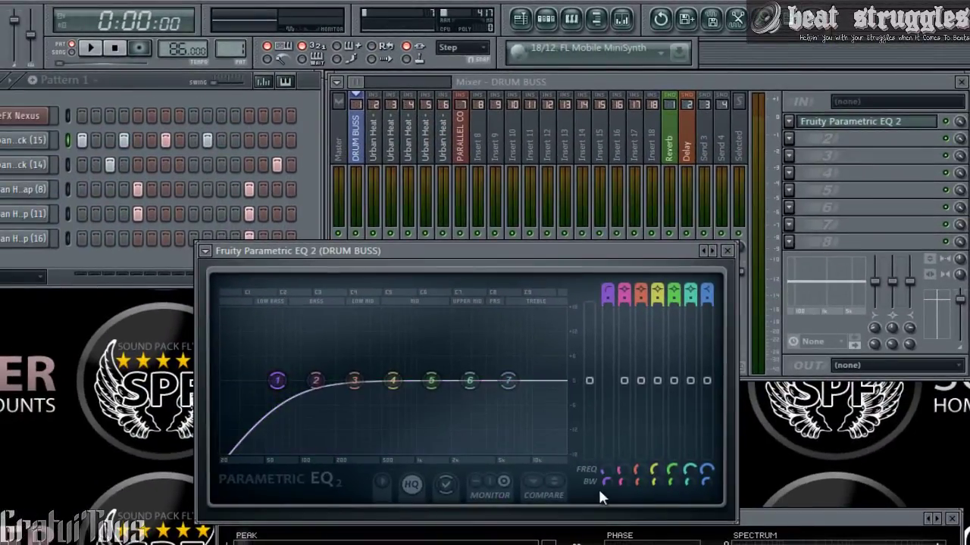
left_click_drag(607, 464, 589, 241)
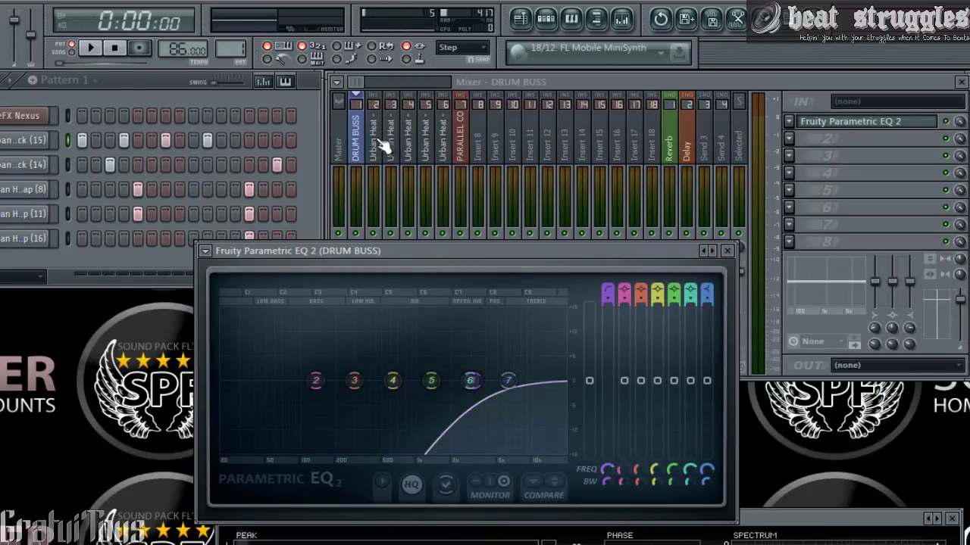
- Compare the effect chains of the DRUM BUSS and PARALLEL COMP. tracks with the EQ curve on the drum buss
left_click(364, 141)
left_click(463, 148)
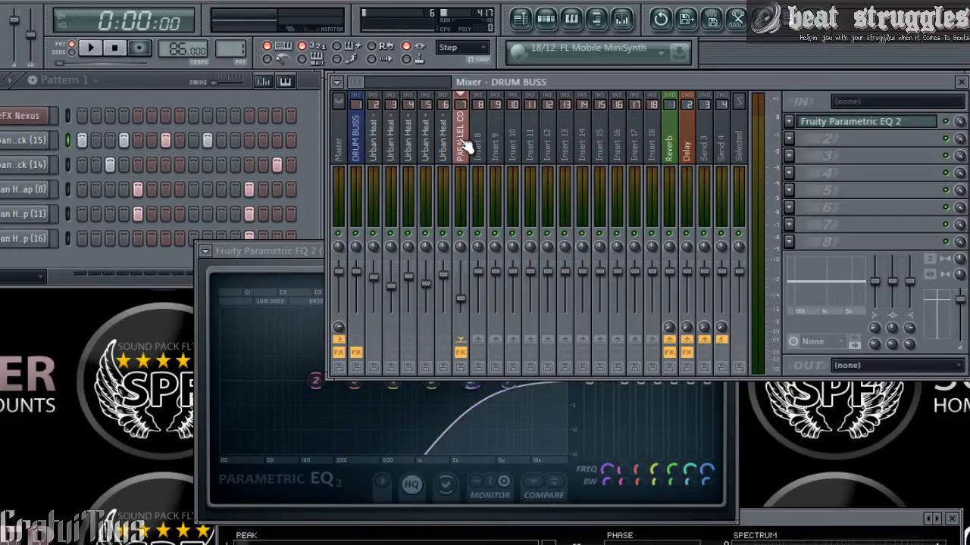
left_click(371, 307)
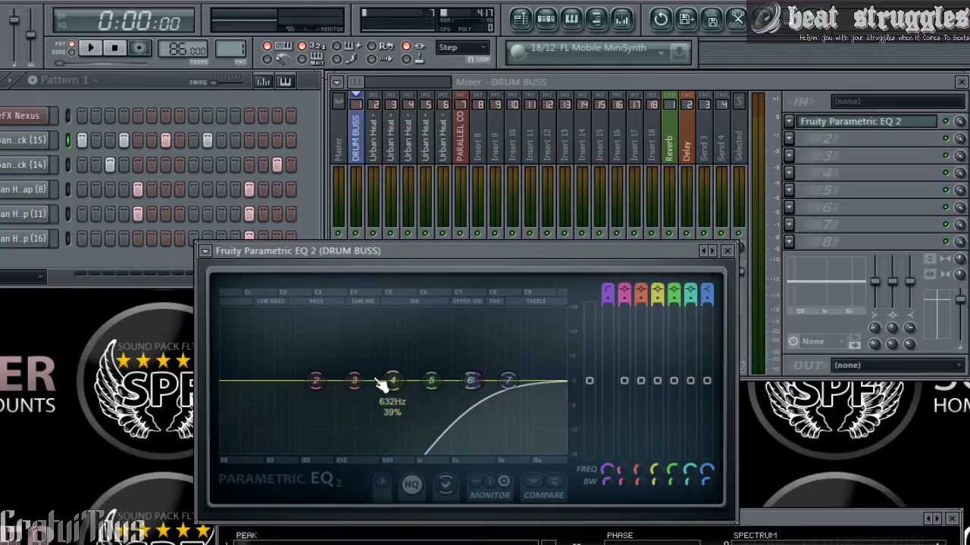
left_click(463, 155)
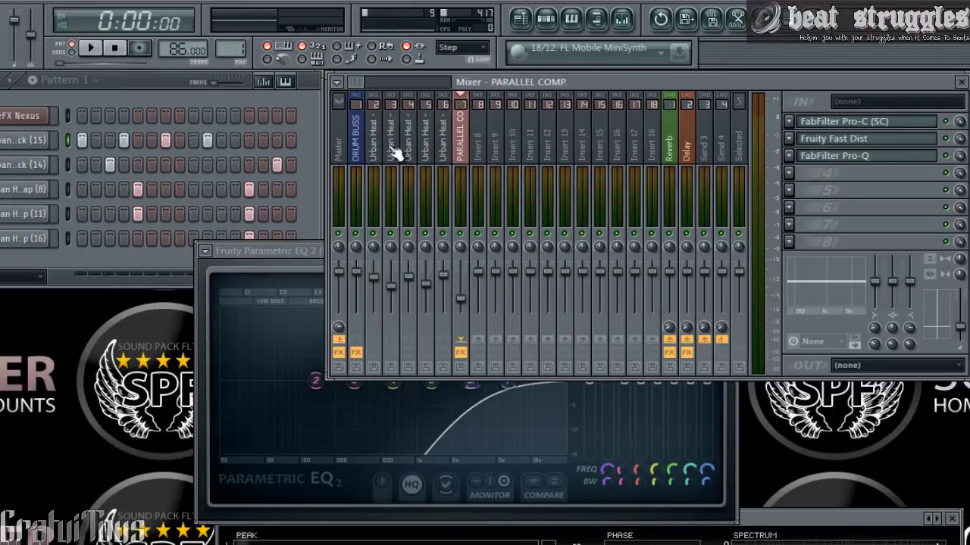
left_click(297, 273)
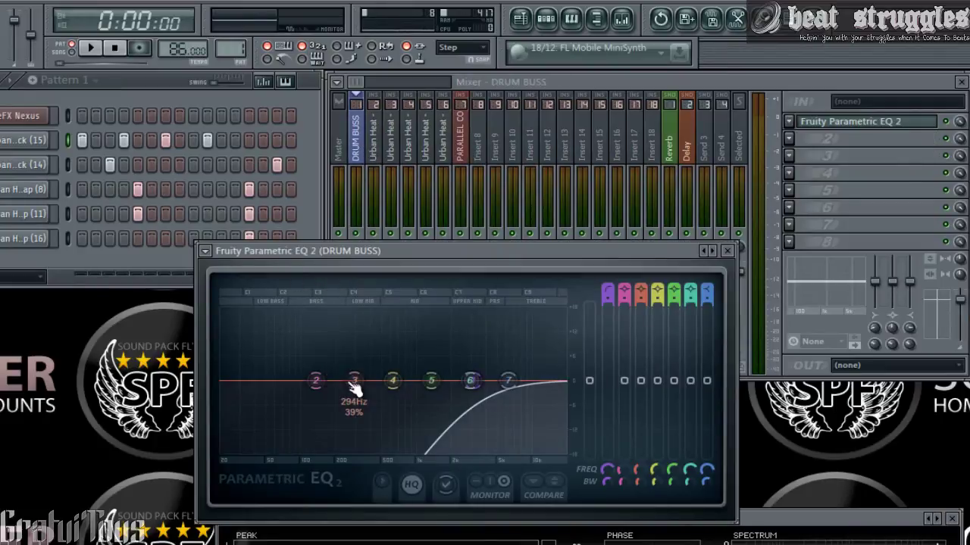
left_click(367, 144)
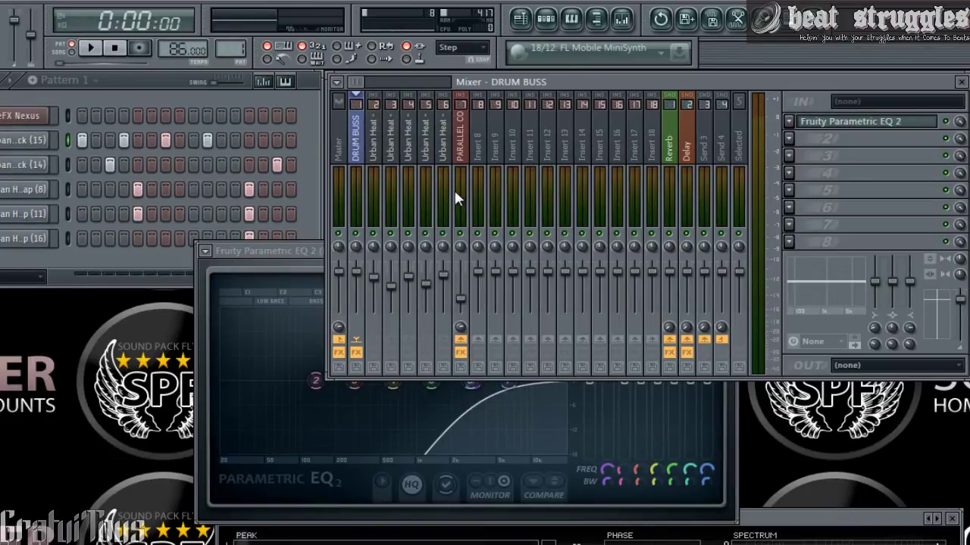
left_click(469, 141)
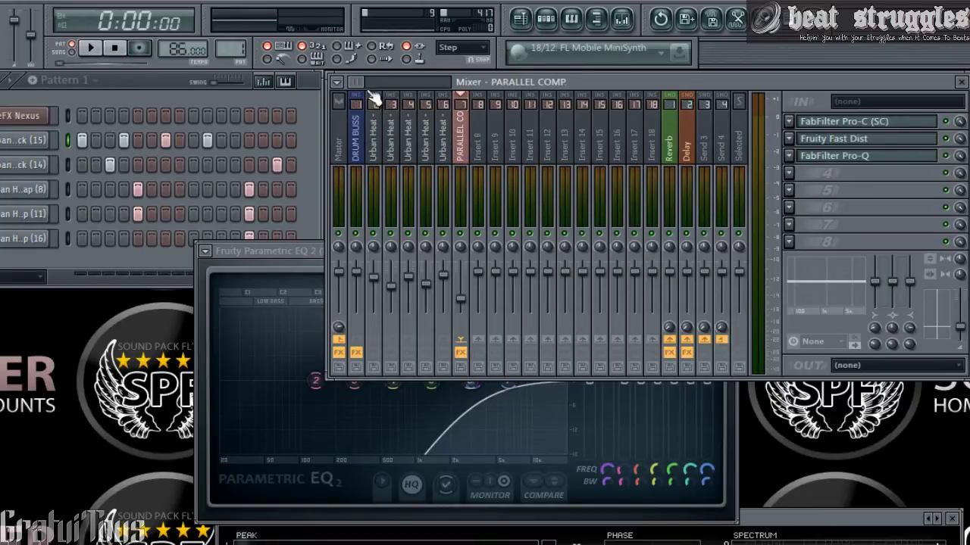
left_click(363, 130)
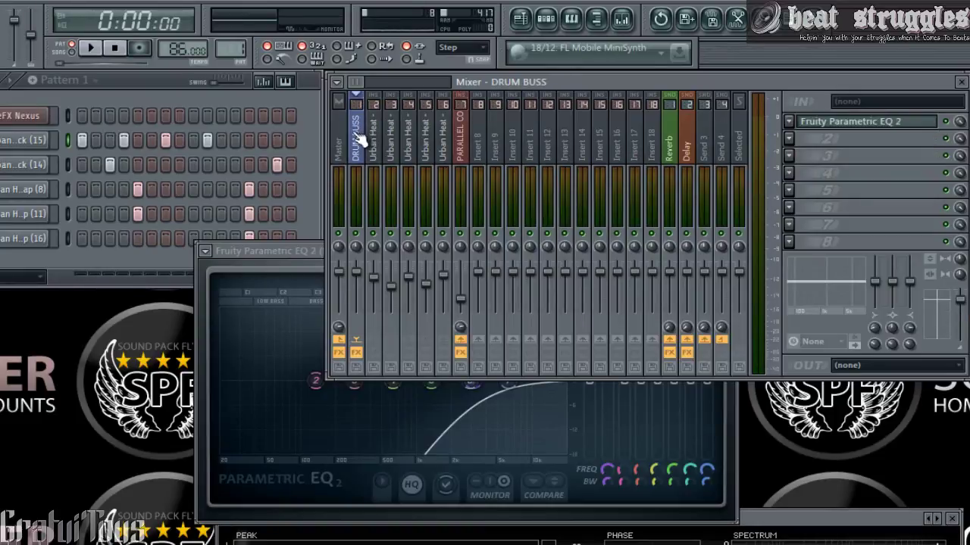
left_click(464, 140)
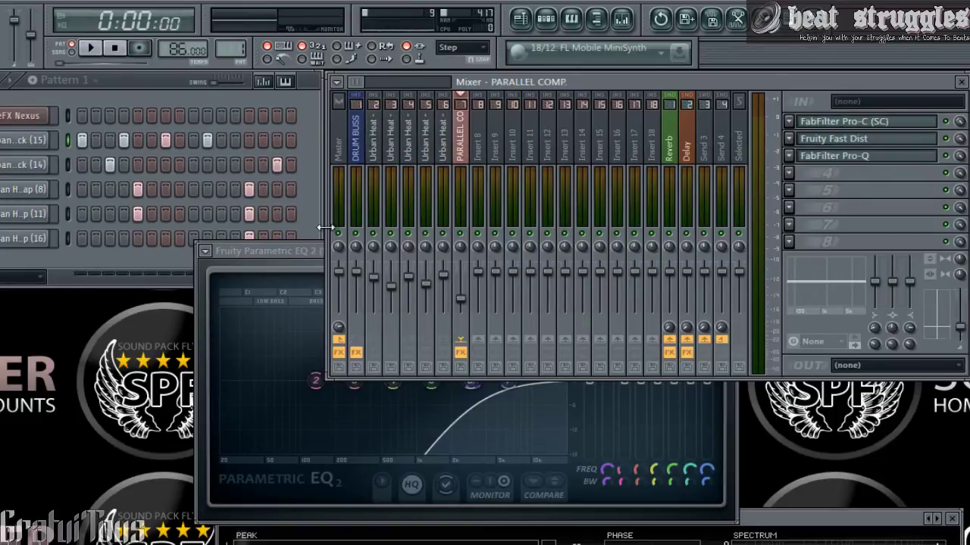
- Play the pattern, lower the high-pass frequency of band 1 on the DRUM BUSS EQ into the low bass, and stop playback
left_click(303, 252)
key("space")
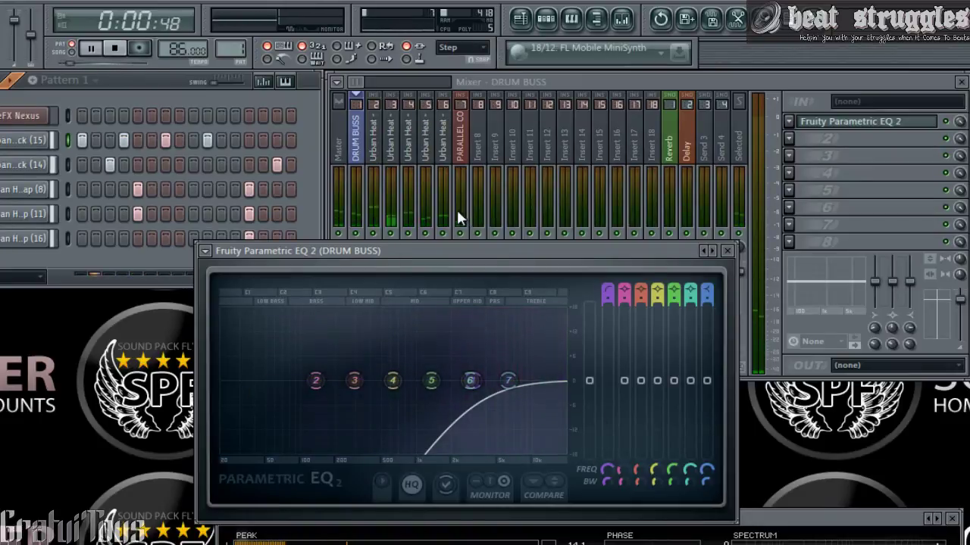
left_click_drag(607, 466, 619, 539)
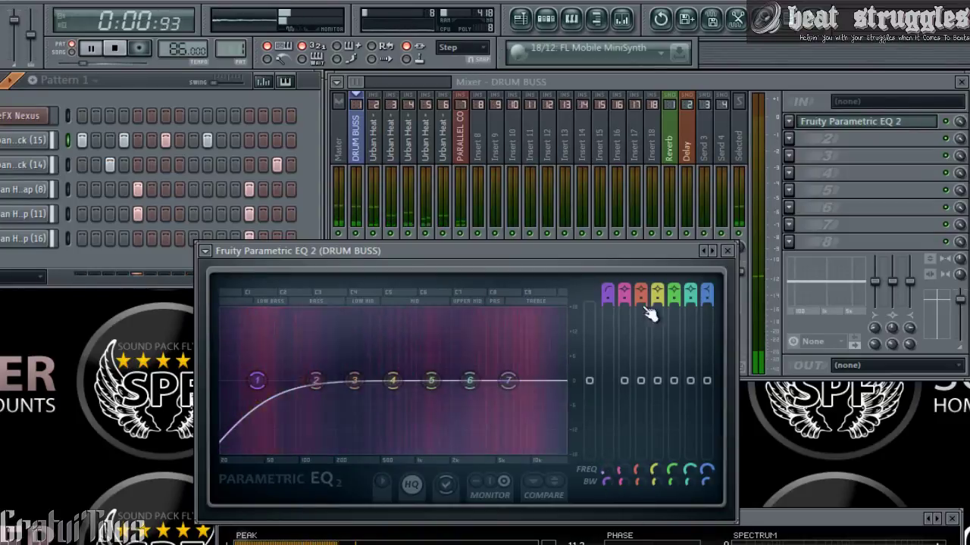
left_click(734, 88)
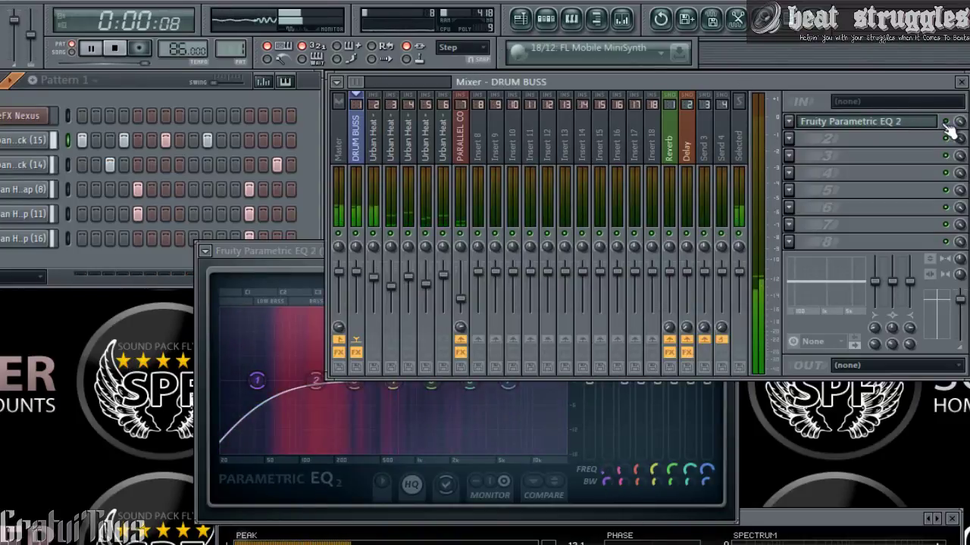
key("space")
left_click(304, 254)
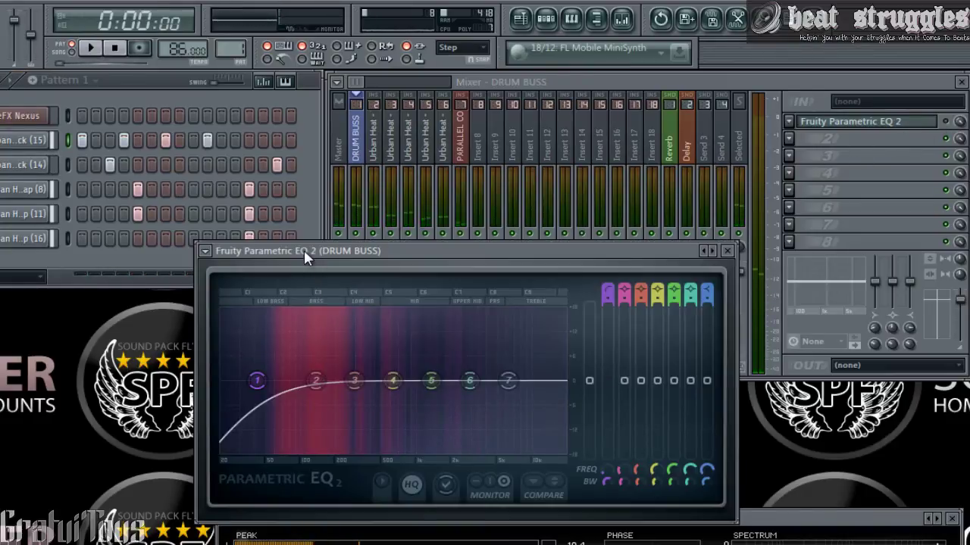
- Rename the empty mixer track Insert 8 as PERC SUB
left_click(357, 156)
left_click(395, 148)
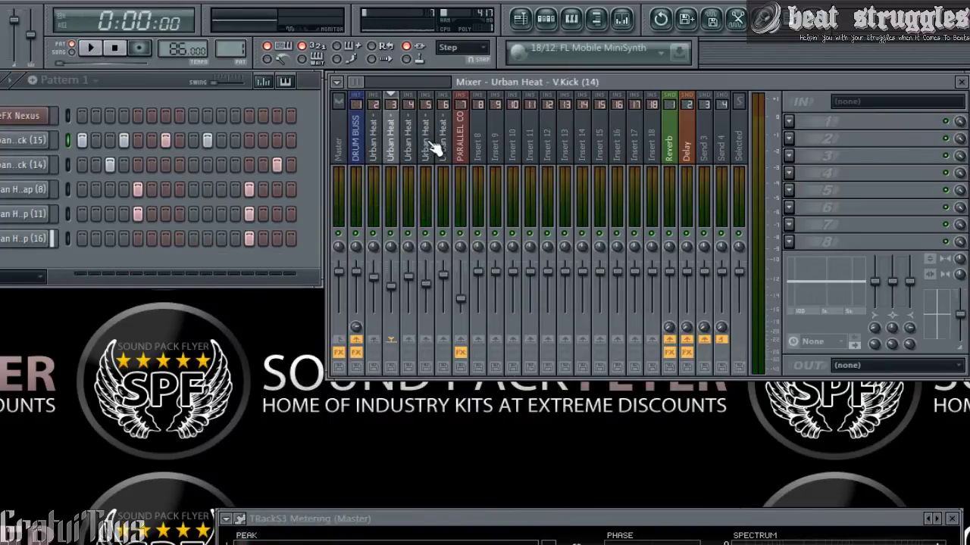
left_click(357, 154)
left_click(482, 155)
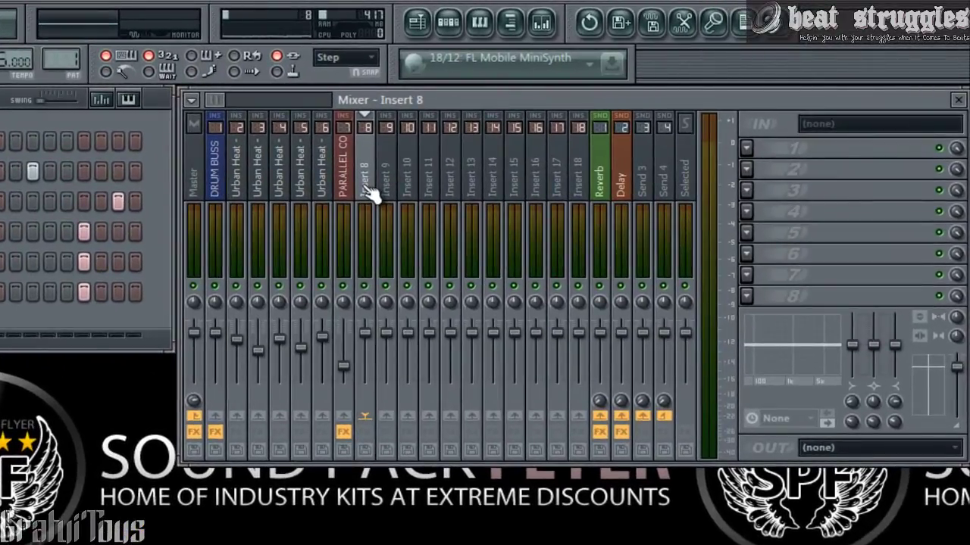
double_click(366, 189)
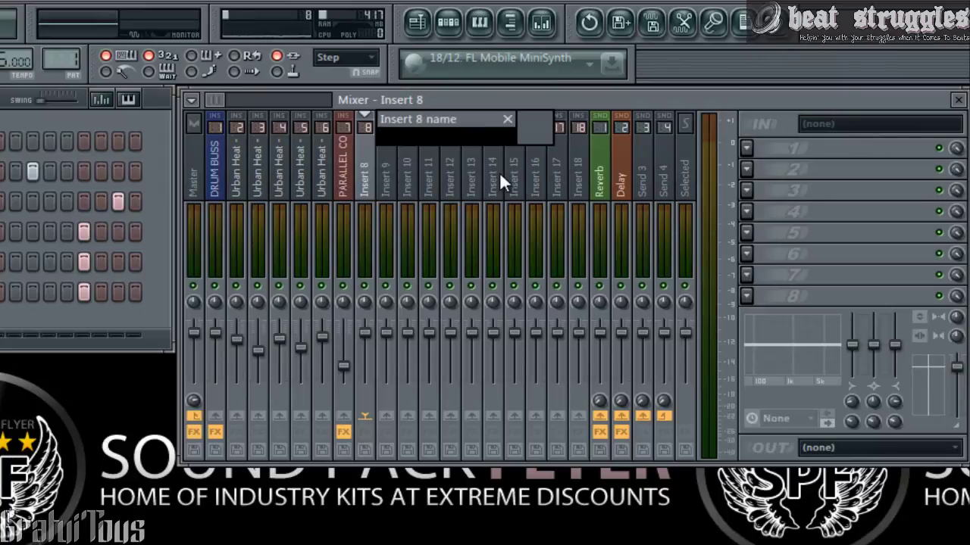
type("PERC SUB")
key("Return")
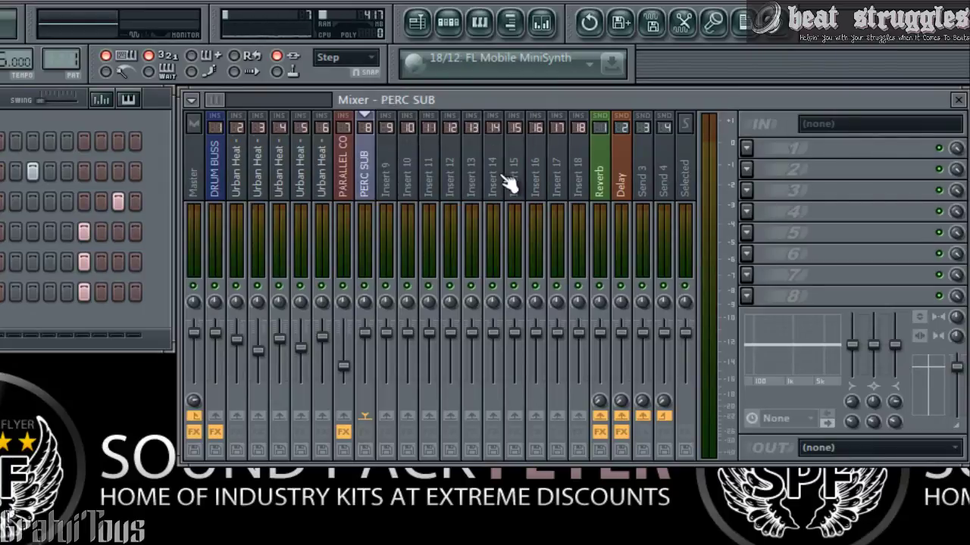
- Move the PERC SUB track ahead of the three clap tracks, into insert position 4
key("alt+Left")
key("alt+Left")
key("alt+Left")
key("alt+Left")
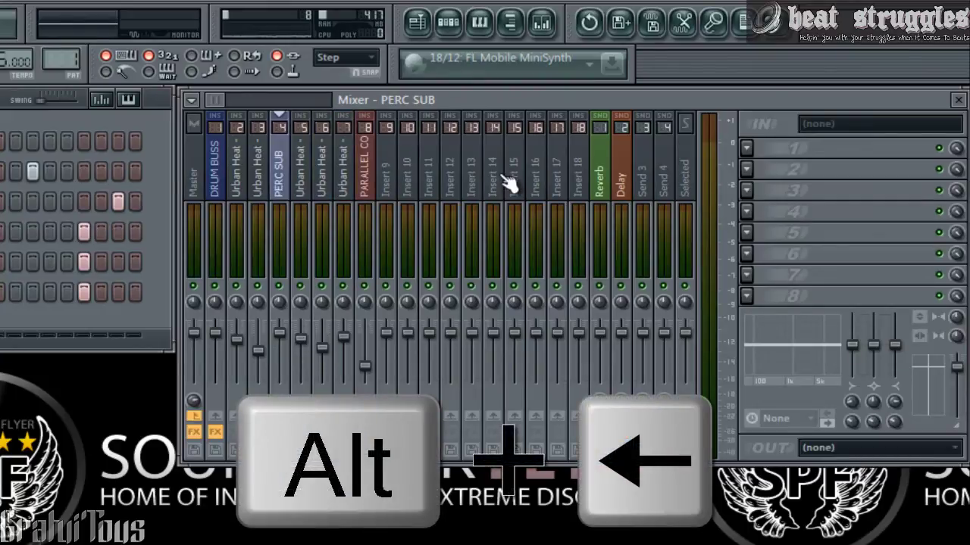
- Route the Urban Heat - Clap (8) track only to PERC SUB
left_click(286, 437)
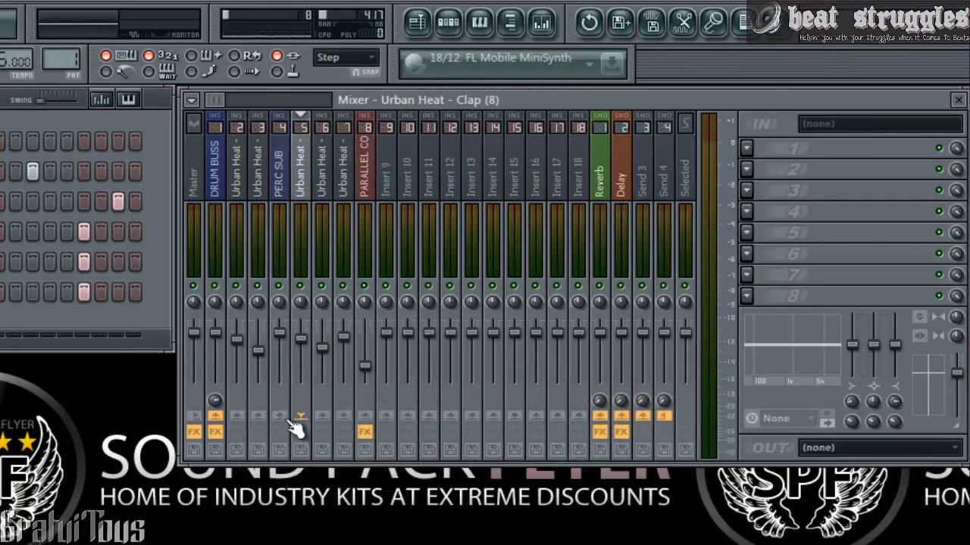
right_click(288, 420)
left_click(307, 427)
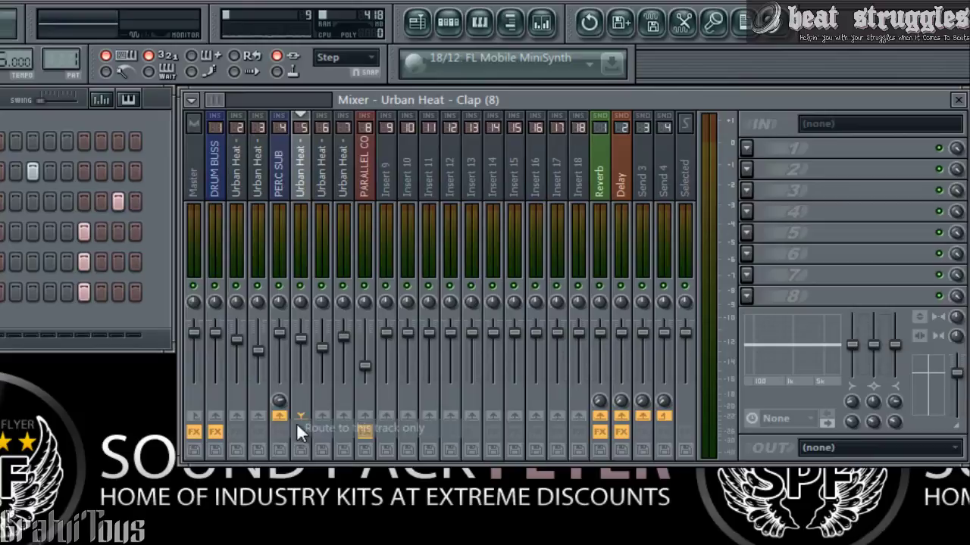
left_click(275, 211)
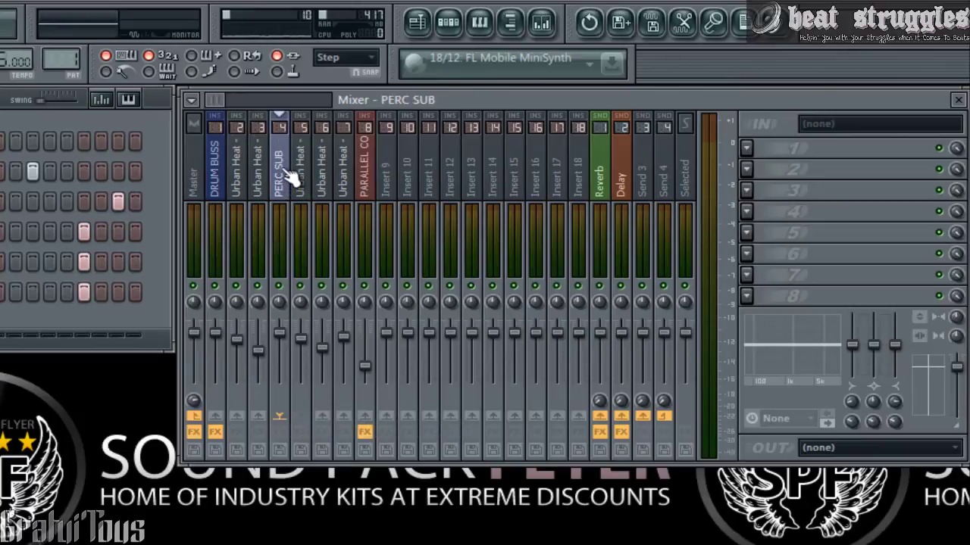
left_click(302, 189)
left_click(279, 416)
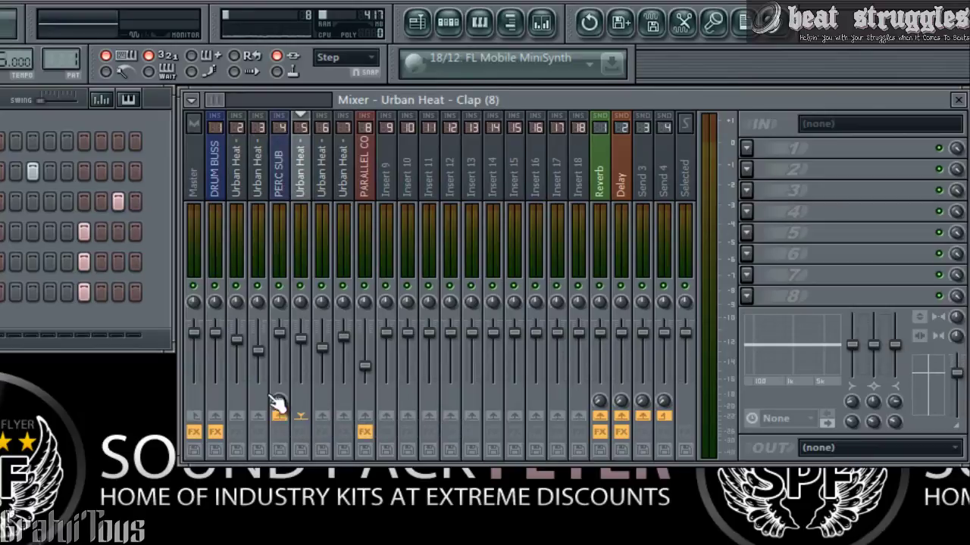
right_click(261, 419)
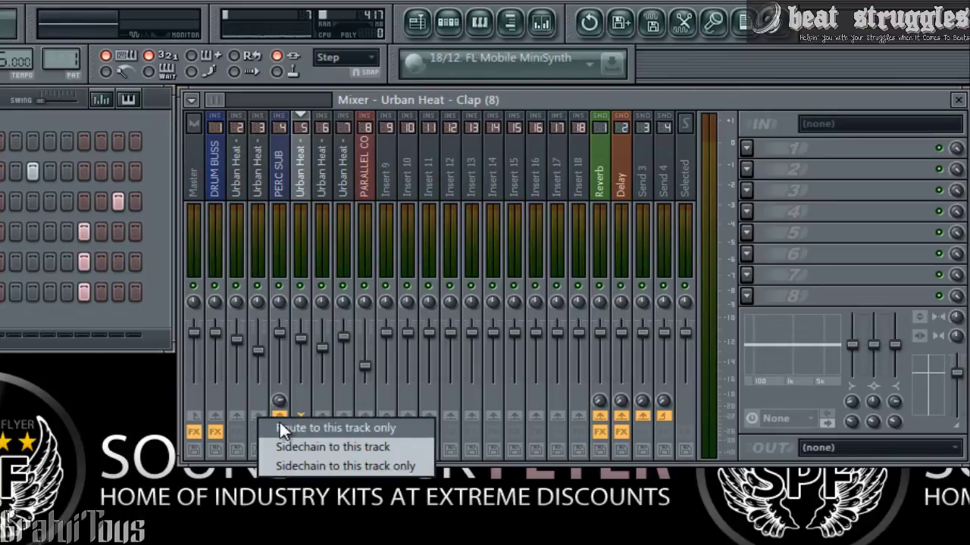
left_click(281, 425)
- Route the Clap (11) and Clap (16) tracks only to PERC SUB
left_click(287, 199)
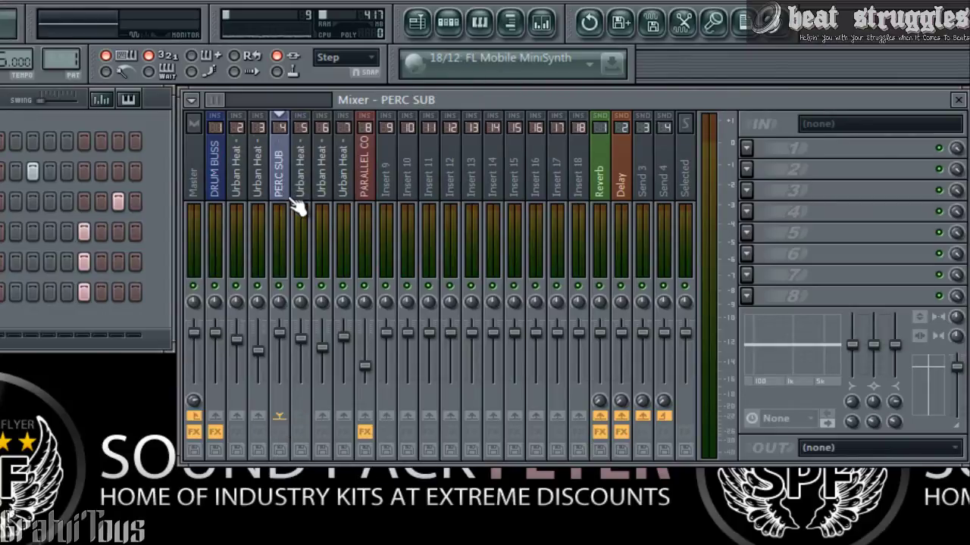
left_click(299, 208)
key("Right")
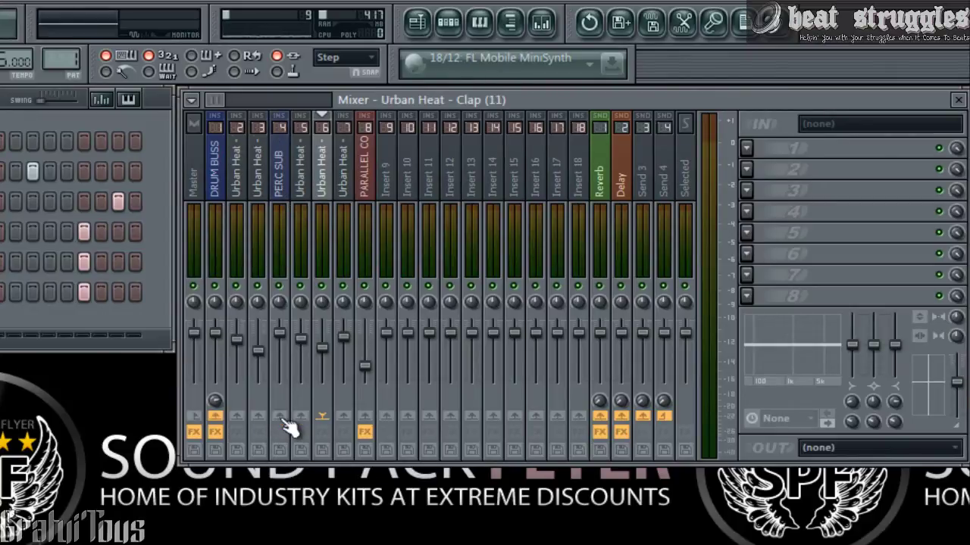
right_click(280, 417)
left_click(304, 426)
key("Right")
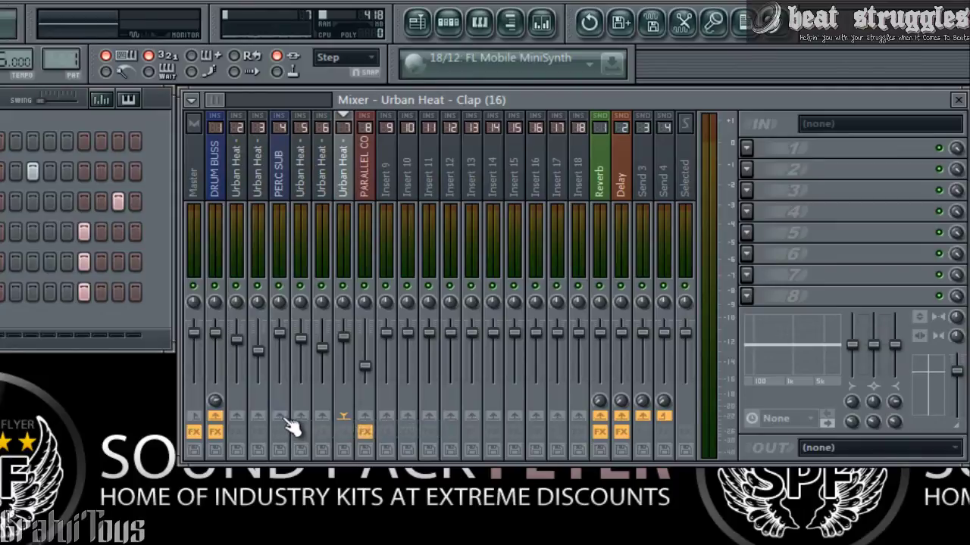
right_click(280, 425)
left_click(304, 426)
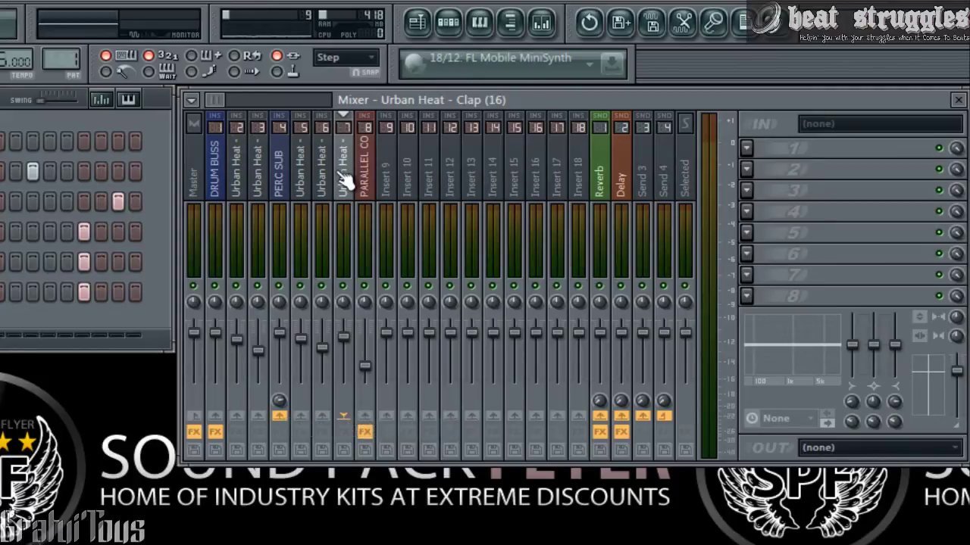
- Check the send routing of the clap and kick tracks, PERC SUB and DRUM BUSS
left_click(326, 182)
left_click(286, 174)
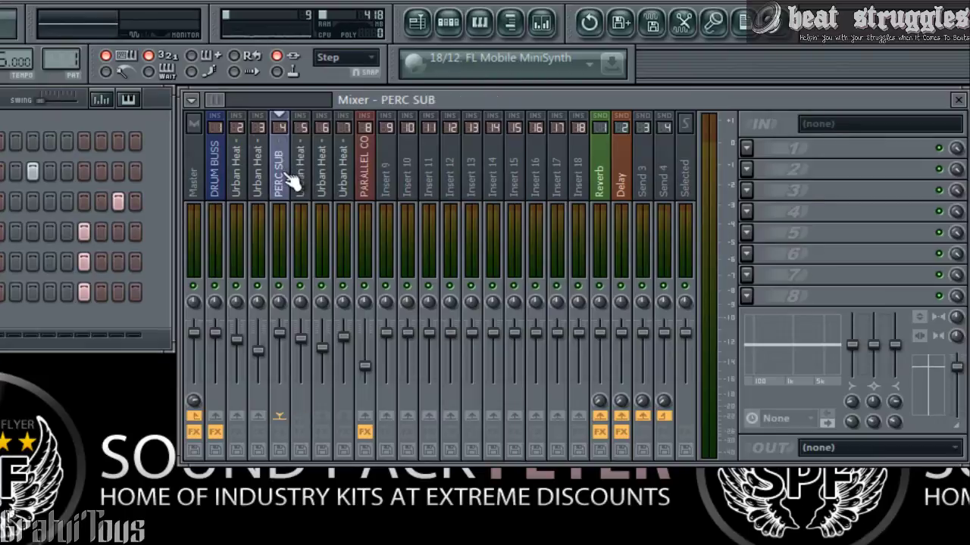
left_click(216, 179)
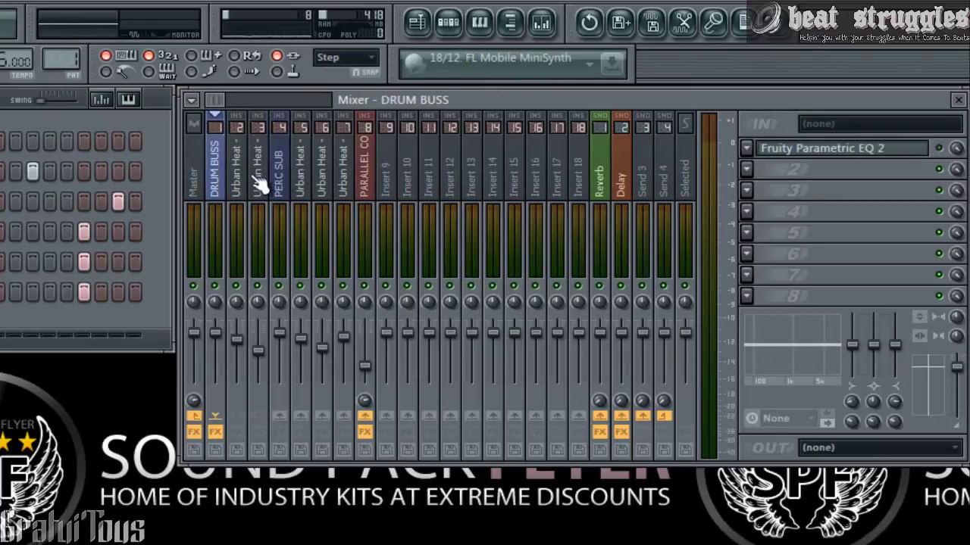
left_click(241, 181)
left_click(220, 182)
left_click(345, 179)
left_click(307, 182)
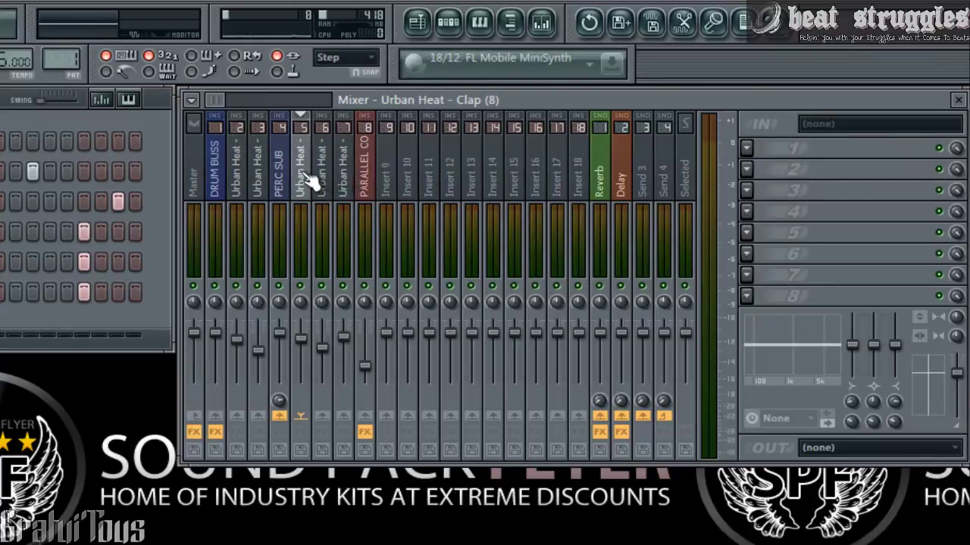
- Lower the PERC SUB fader and reset it to its default level
left_click(284, 191)
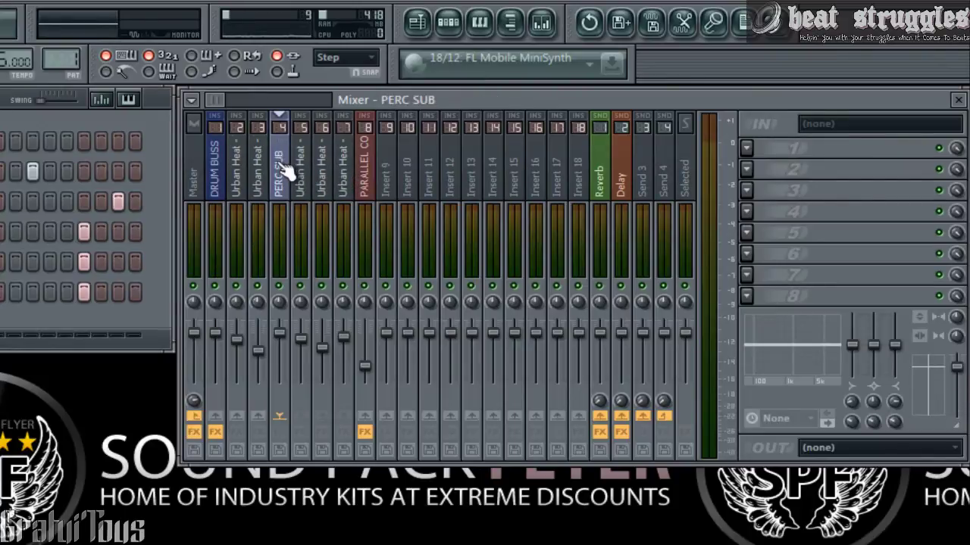
right_click(281, 340)
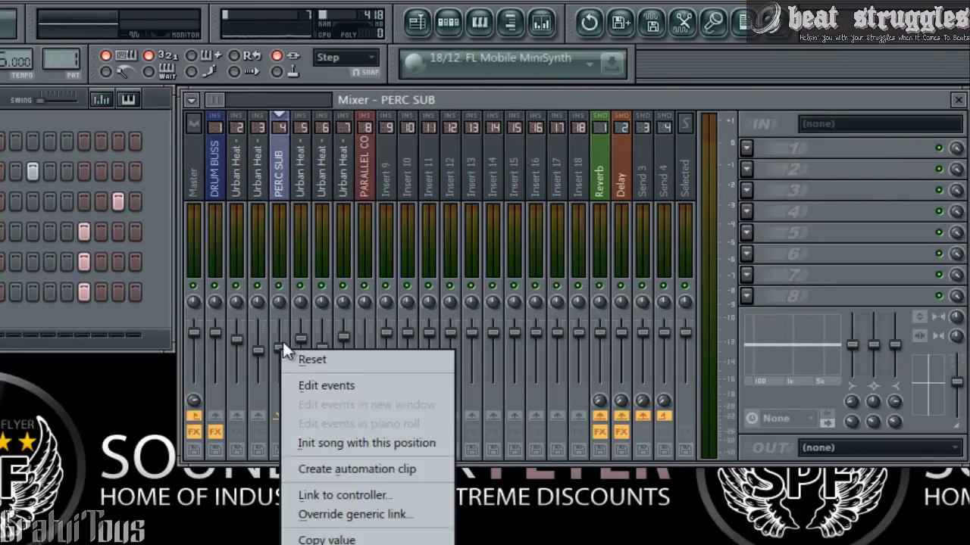
left_click(306, 358)
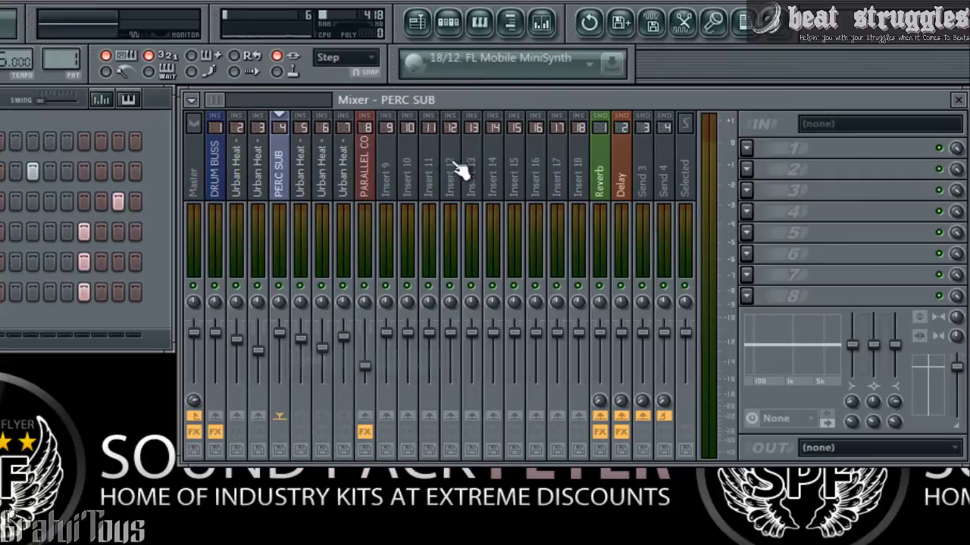
- Go through the three clap tracks to examine how they feed PERC SUB, and compare with DRUM BUSS
left_click(330, 191)
left_click(303, 192)
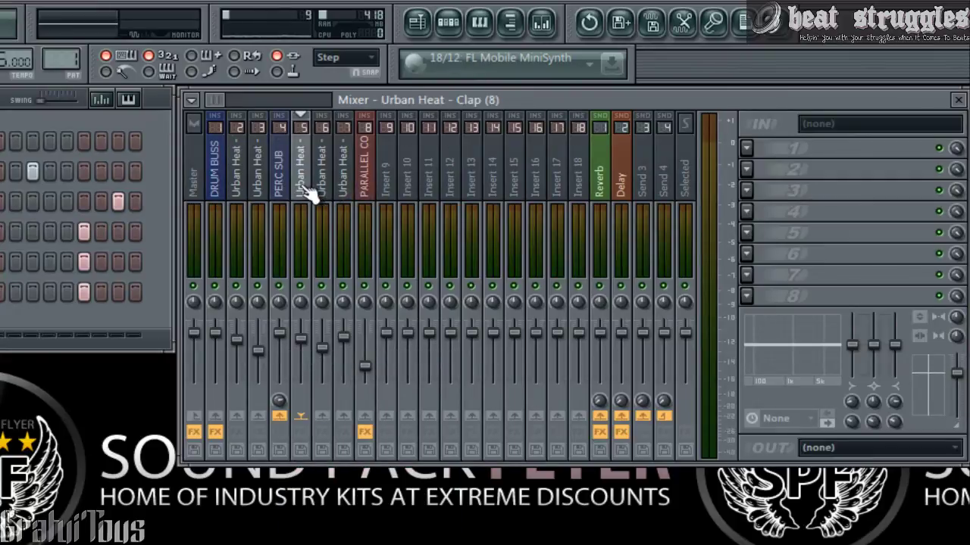
left_click(340, 194)
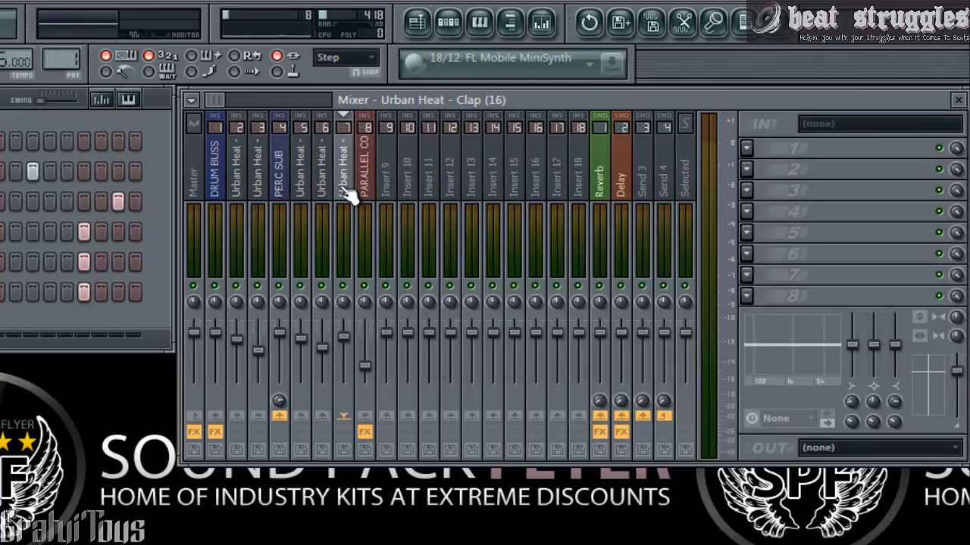
left_click(324, 196)
left_click(297, 196)
left_click(288, 197)
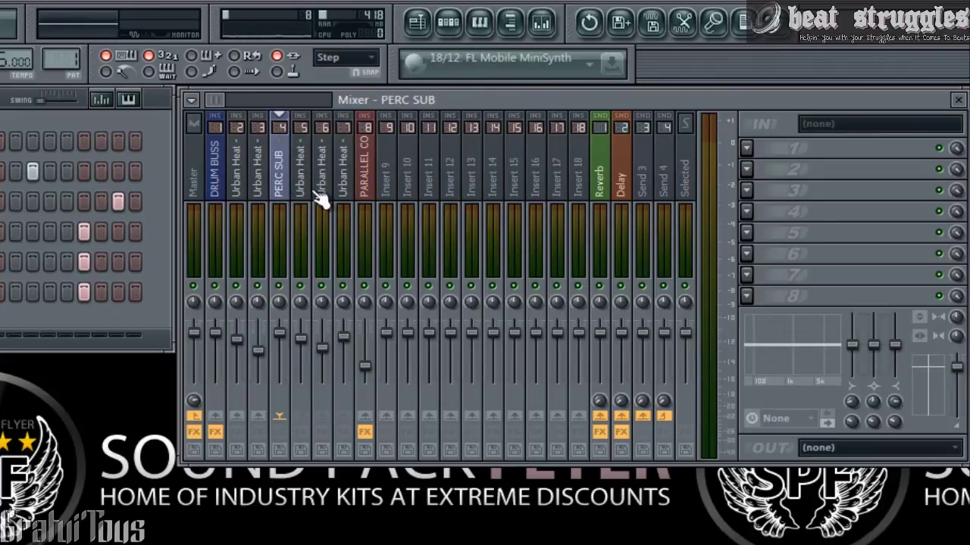
left_click(345, 189)
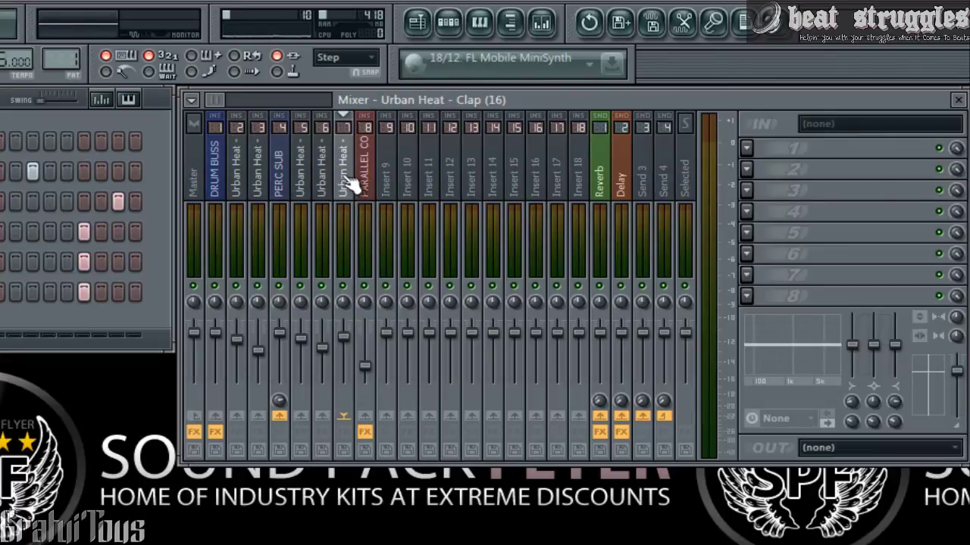
left_click(325, 178)
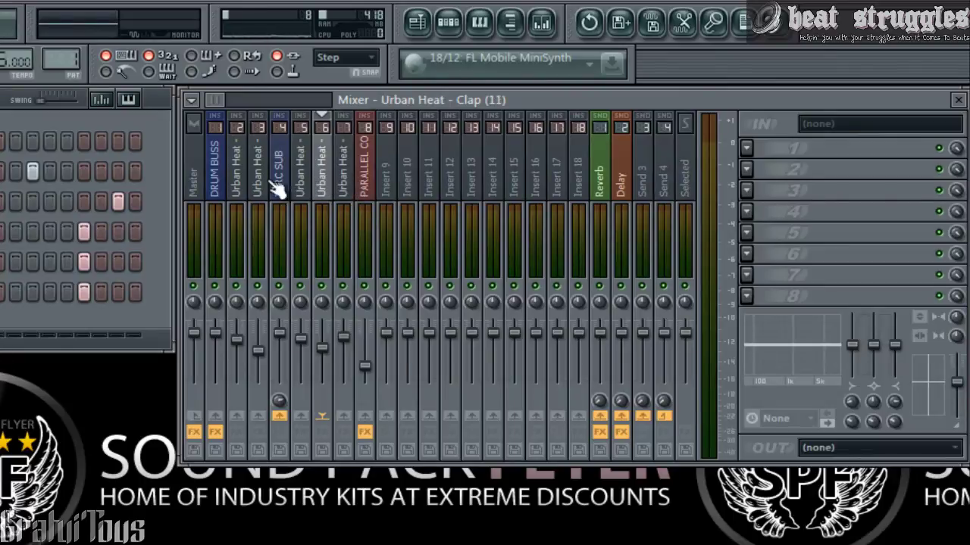
left_click(219, 193)
- Pull the PERC SUB fader down slightly and restore its default level
left_click(284, 325)
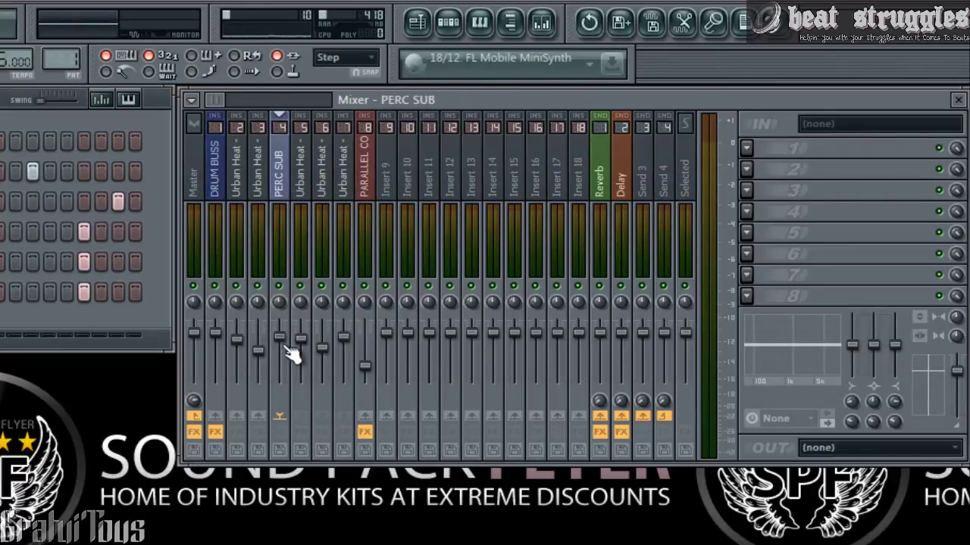
right_click(284, 350)
left_click(312, 360)
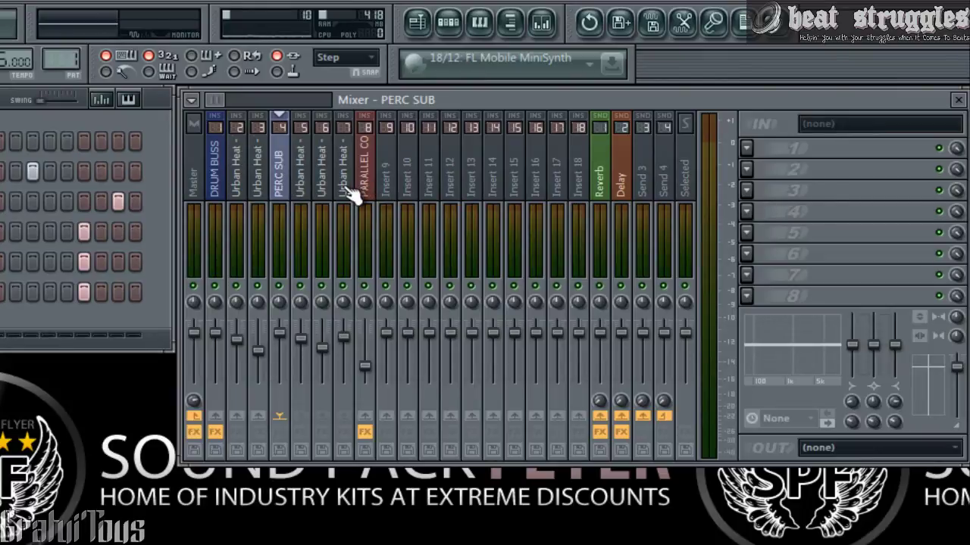
- Compare the routing of Clap (8), PERC SUB, PARALLEL COMP., DRUM BUSS and the V.Kick (14) track
left_click(315, 188)
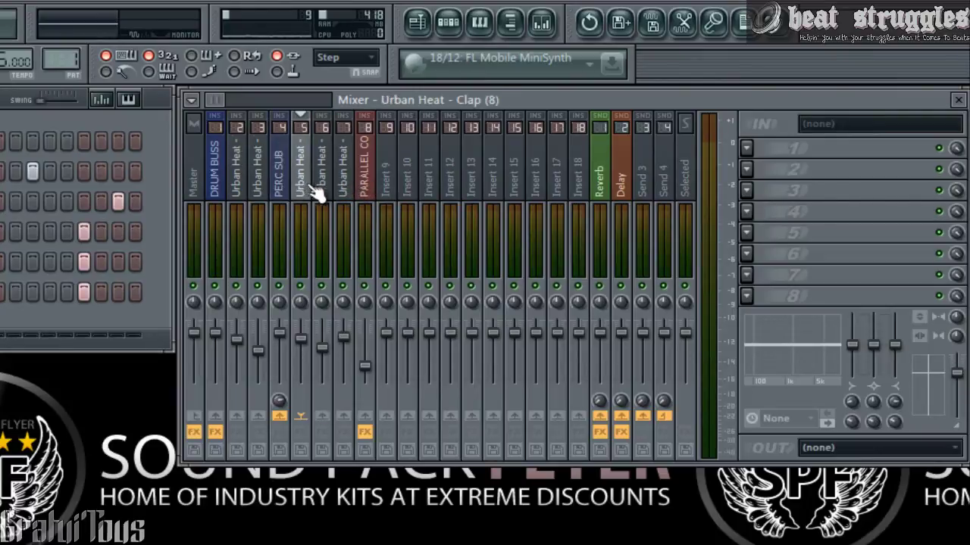
left_click(289, 179)
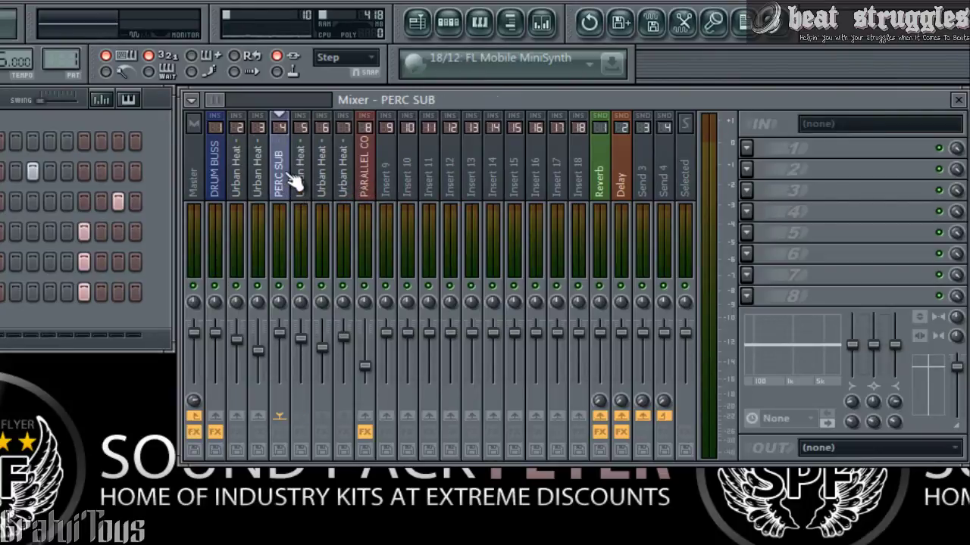
left_click(365, 189)
left_click(219, 182)
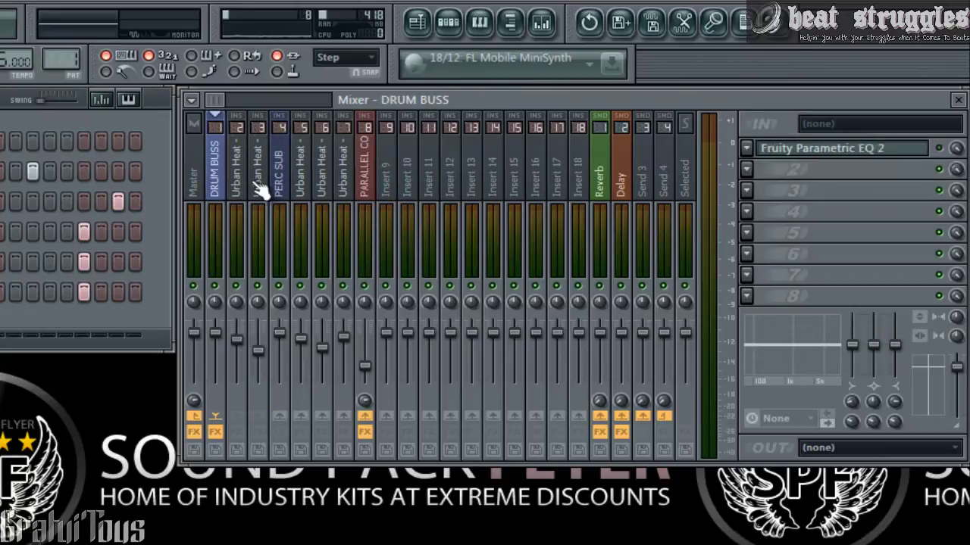
left_click(257, 187)
left_click(217, 159)
- Raise the PARALLEL COMP. fader to slightly below the default level and send PERC SUB to that track
left_click(281, 194)
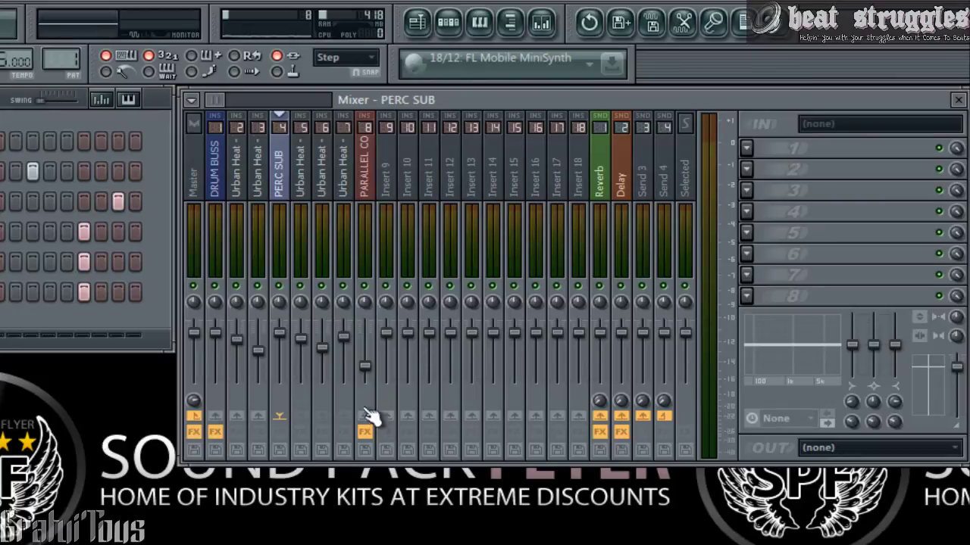
left_click_drag(366, 367, 375, 346)
left_click(290, 193)
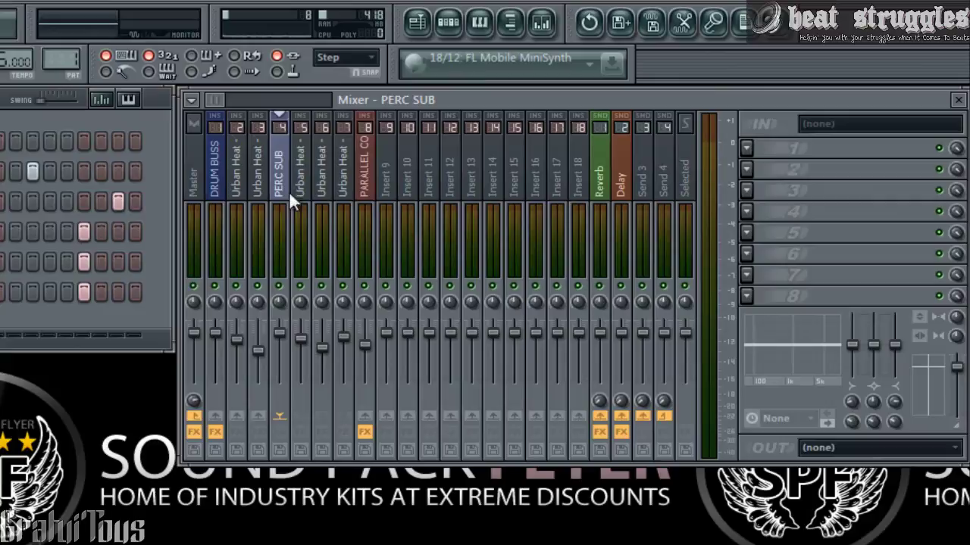
left_click(367, 417)
key("space")
- Examine the sends of DRUM BUSS and PERC SUB to PARALLEL COMP., and the kick and clap tracks feeding them
left_click(221, 186)
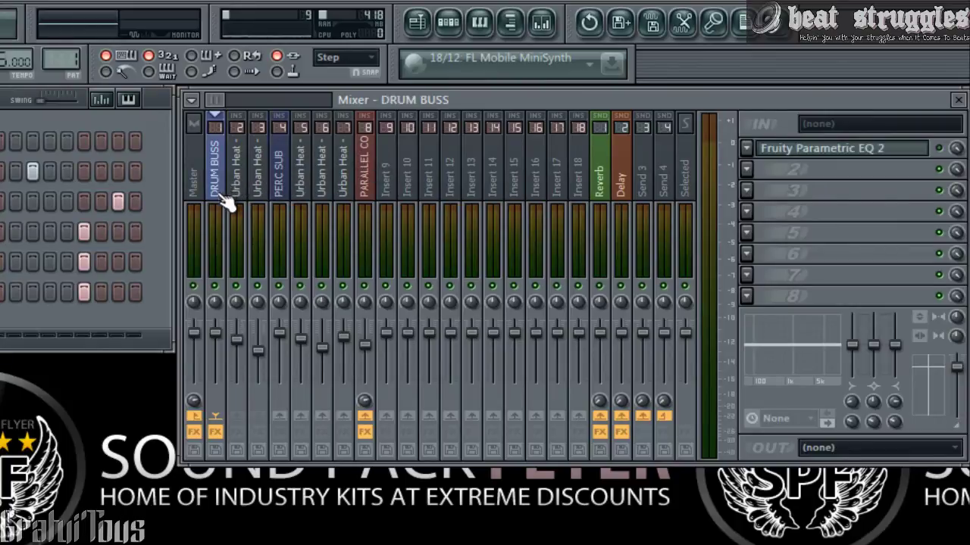
left_click(282, 185)
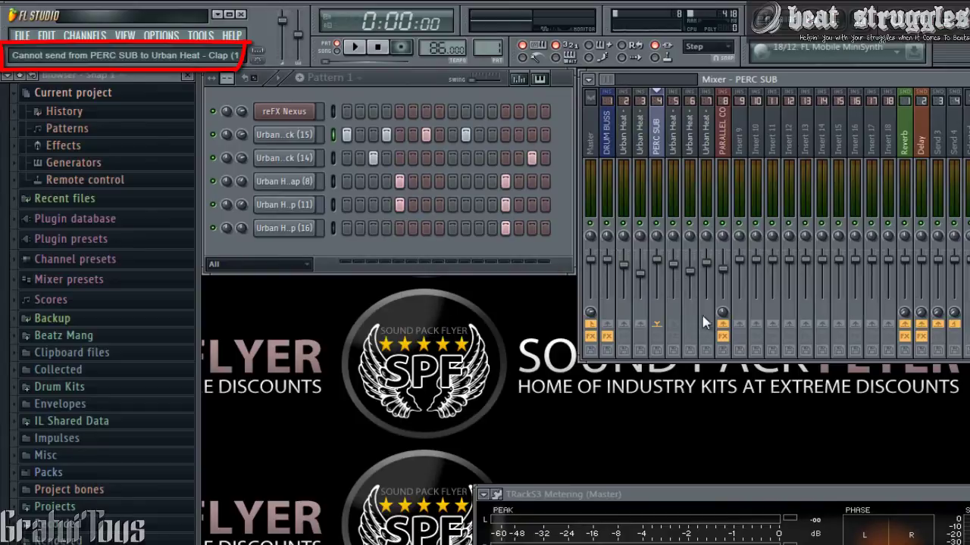
left_click(607, 129)
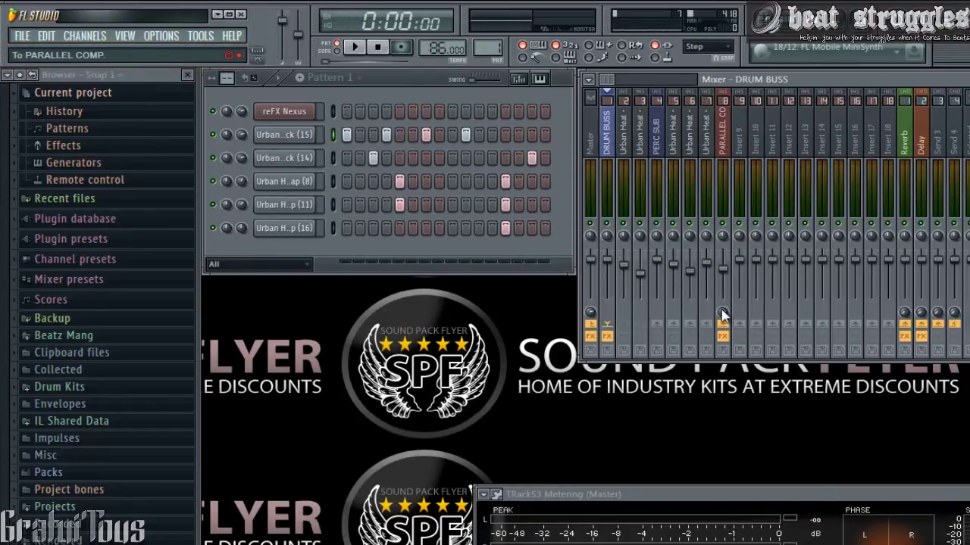
left_click(665, 136)
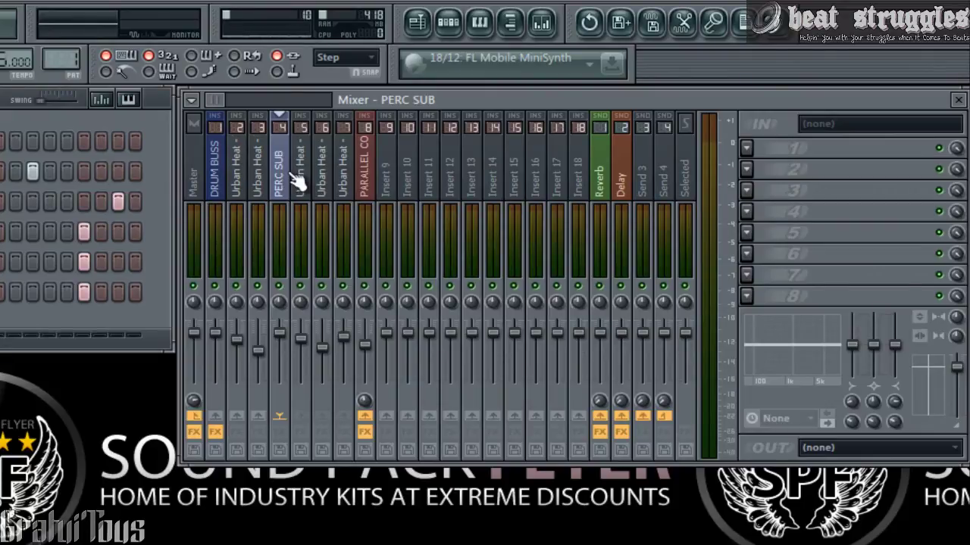
left_click(258, 174)
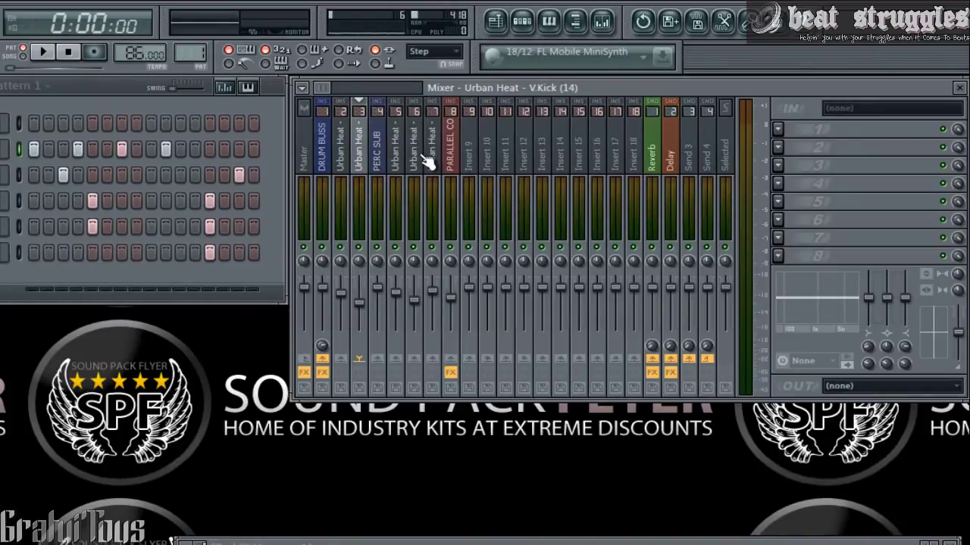
left_click(414, 148)
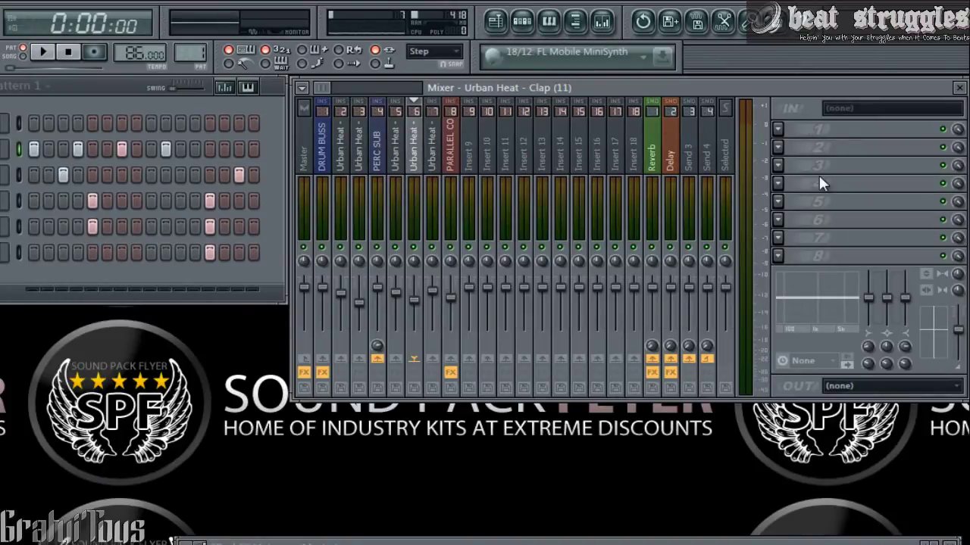